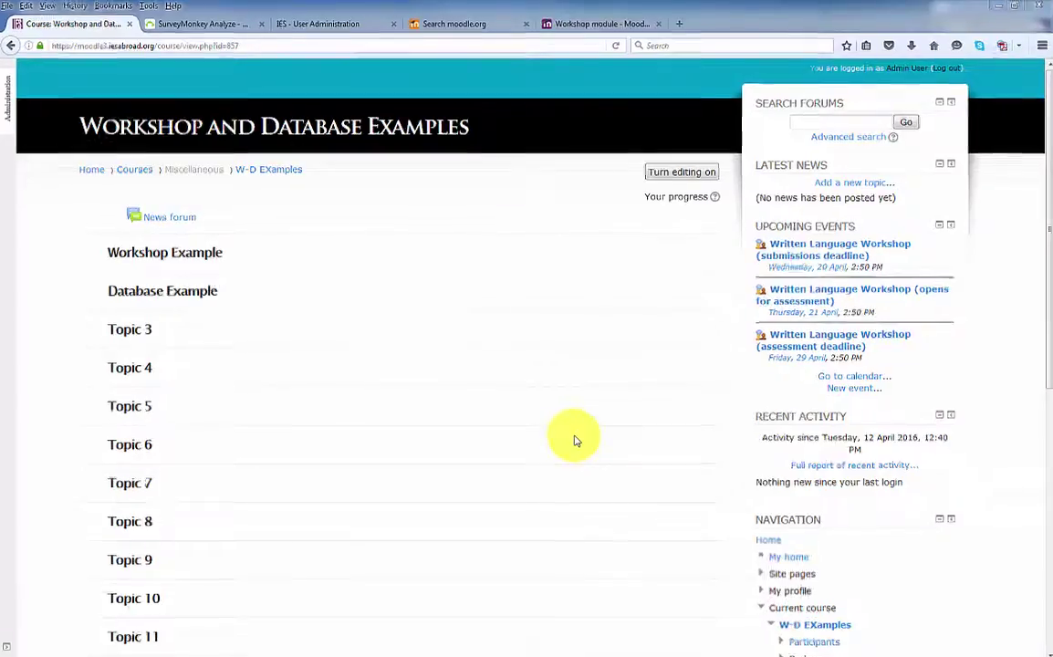
Enable course editing and add a Workshop activity to the Workshop Example section
left_click(708, 181)
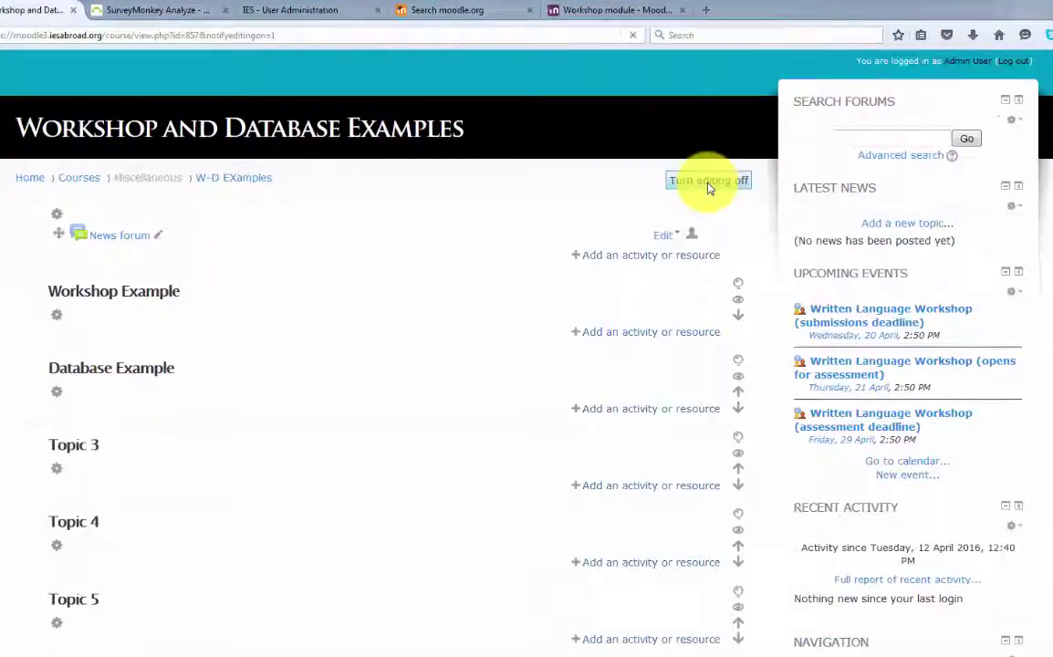
left_click(643, 333)
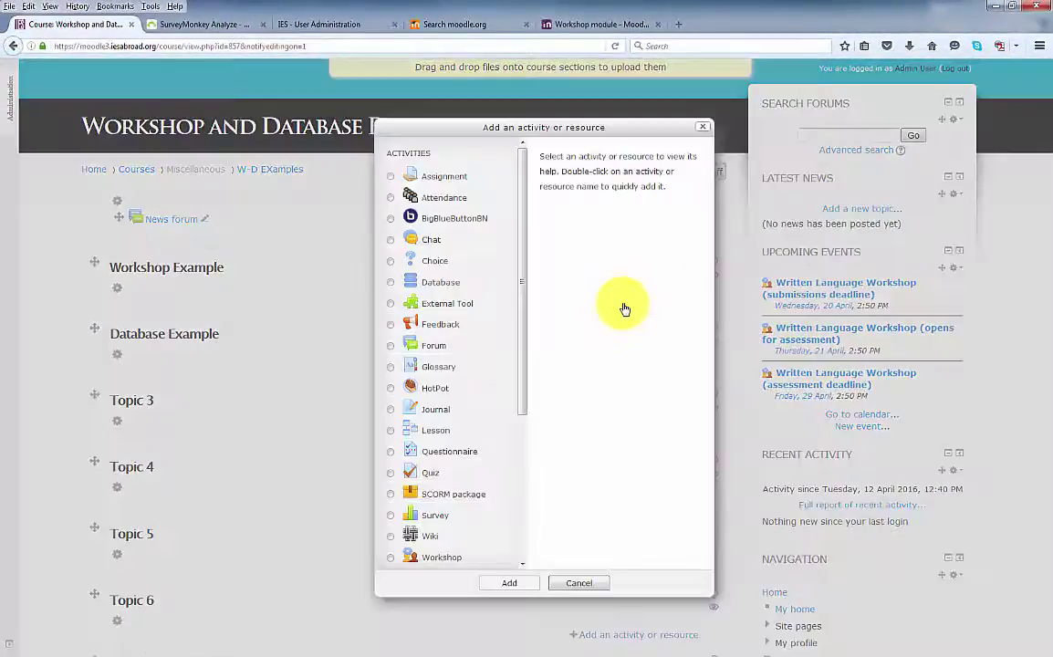
left_click(392, 558)
left_click(510, 585)
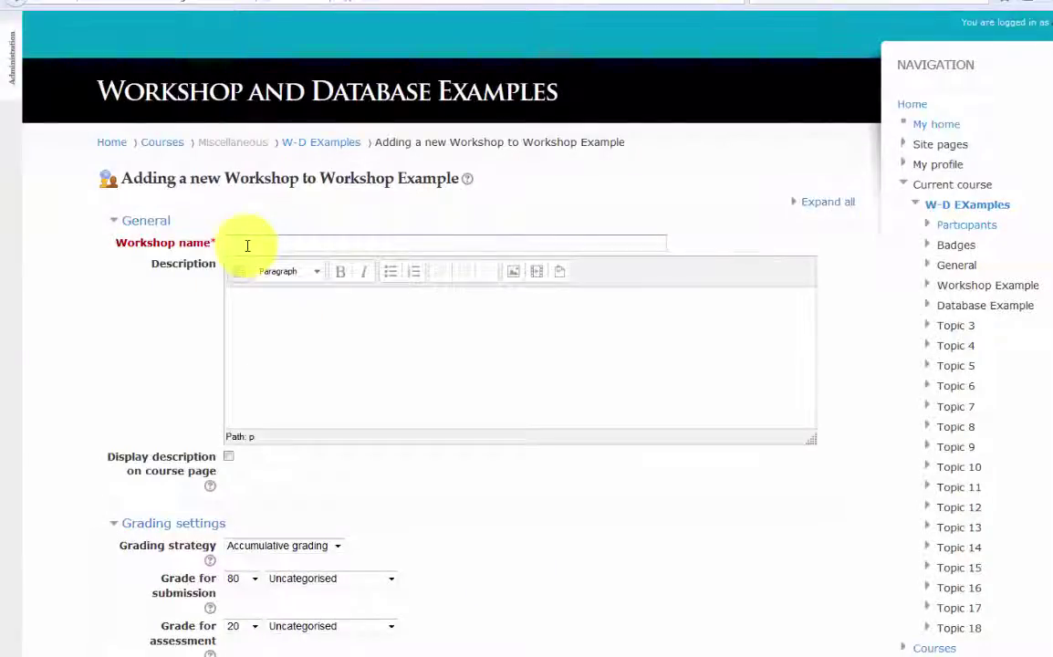
Name the new workshop "Written Language Workshop"
type("wr")
type("itten Lang")
type("uage")
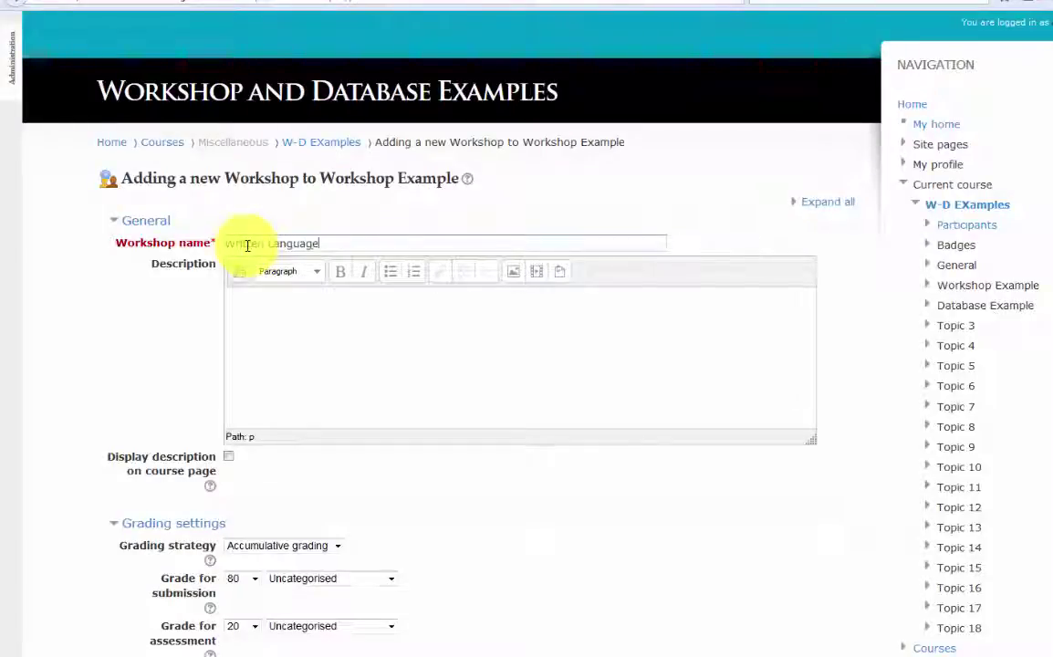
type(" Work")
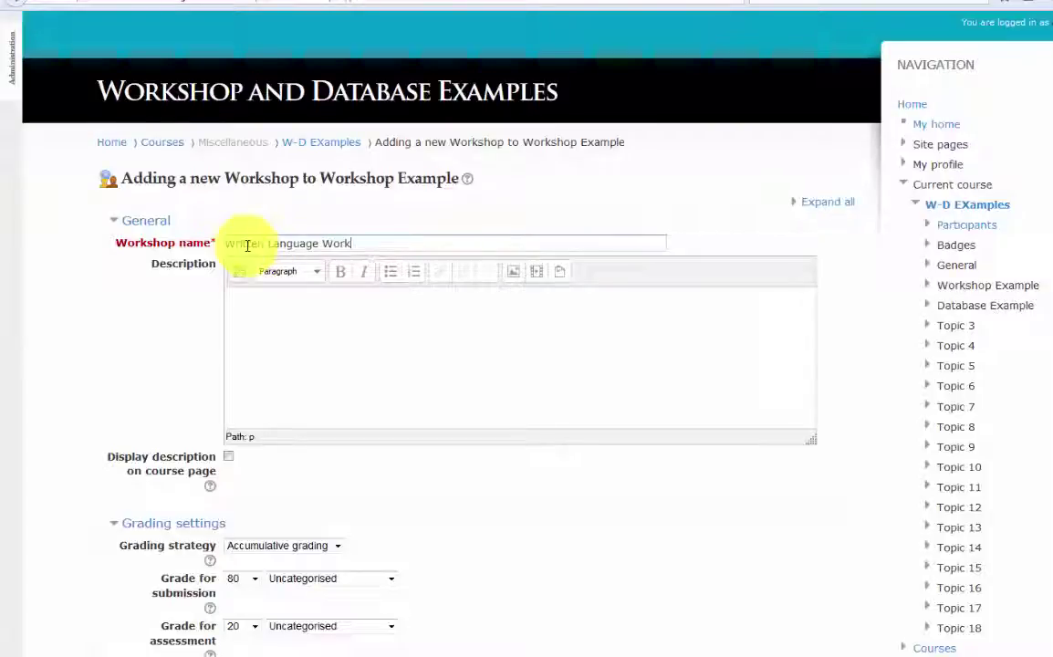
type("shop")
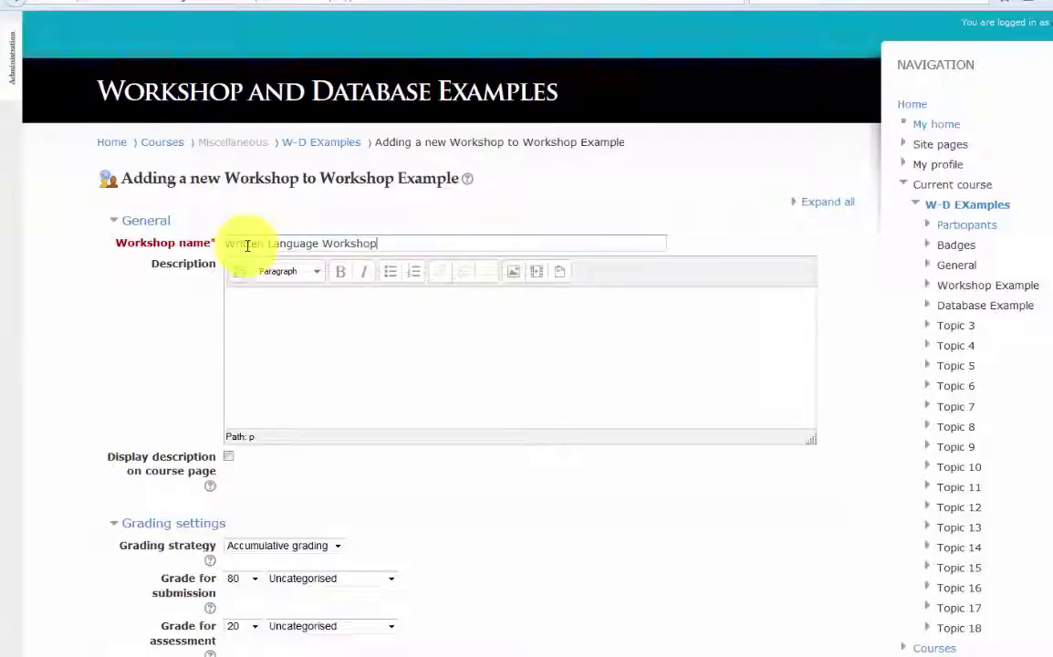
Enter the workshop description "Peer Assessment Activity" and have it displayed on the course page
left_click(242, 317)
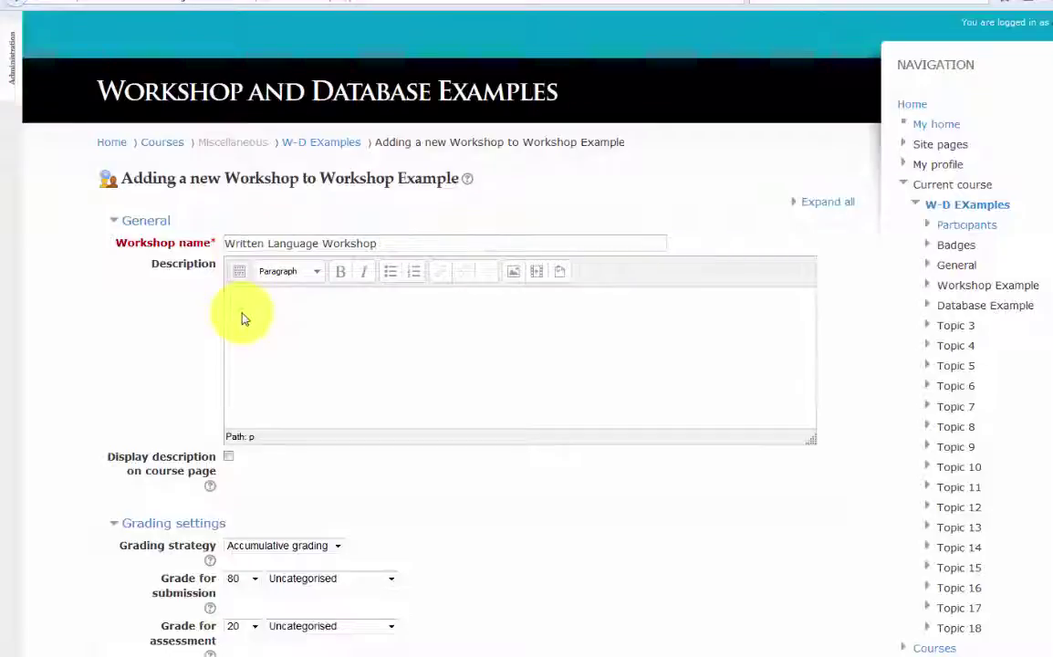
type("Peer")
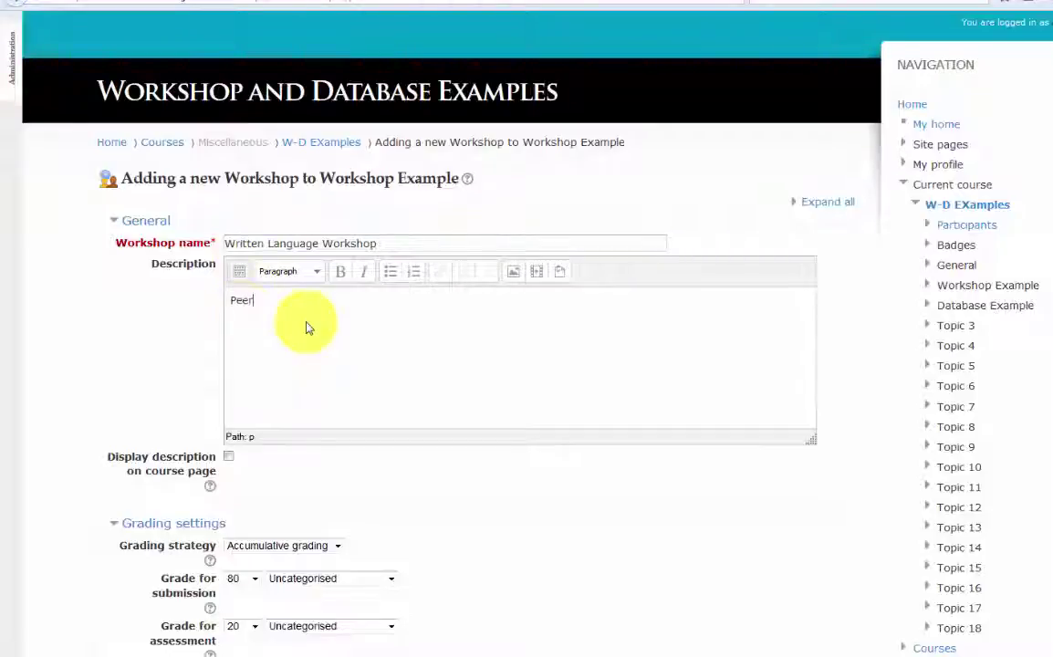
type(" Assess")
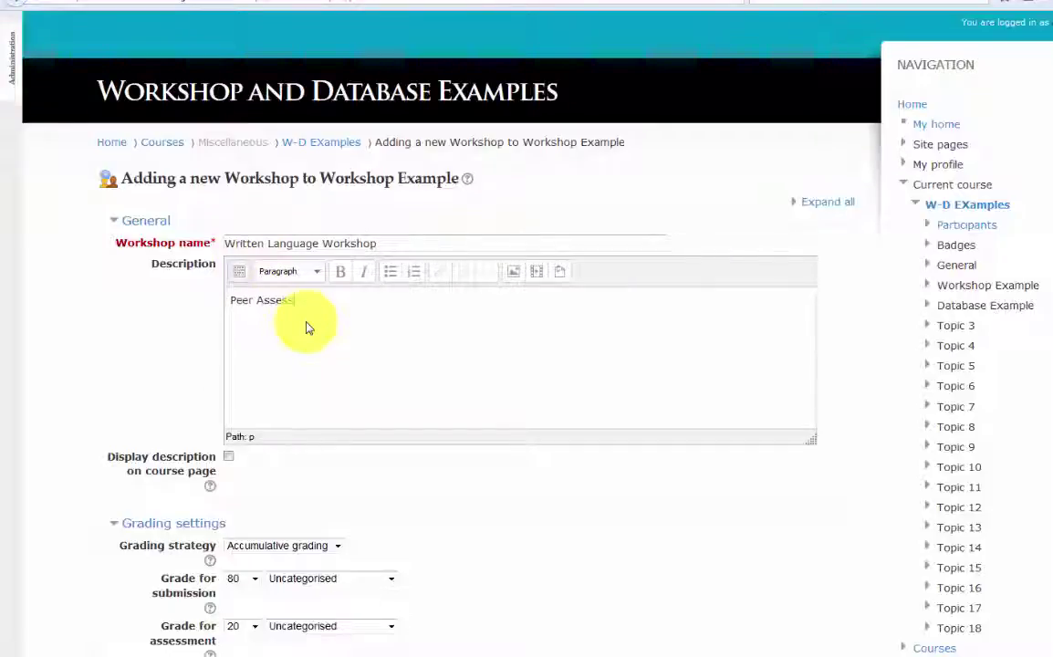
type("ment Nctivity")
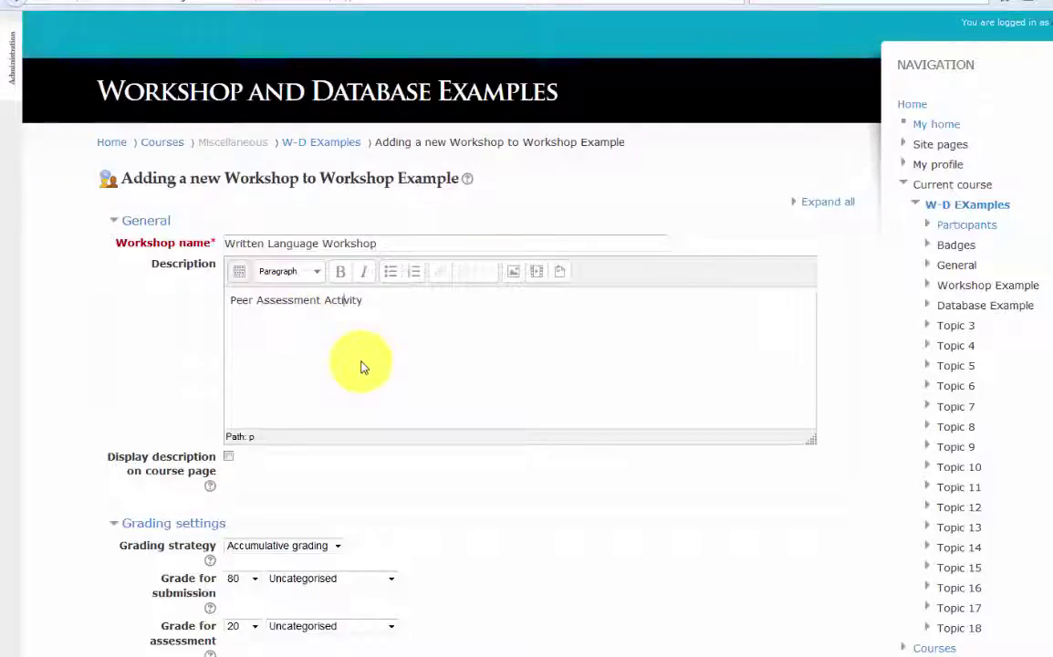
scroll(360, 369, "down", 3)
scroll(361, 367, "down", 3)
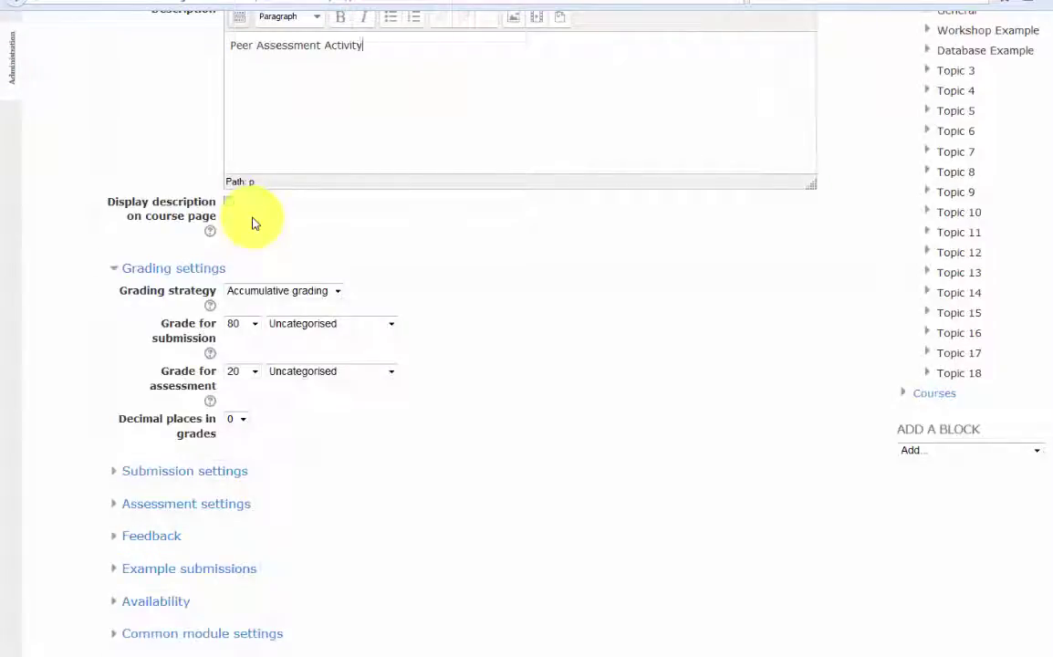
left_click(229, 203)
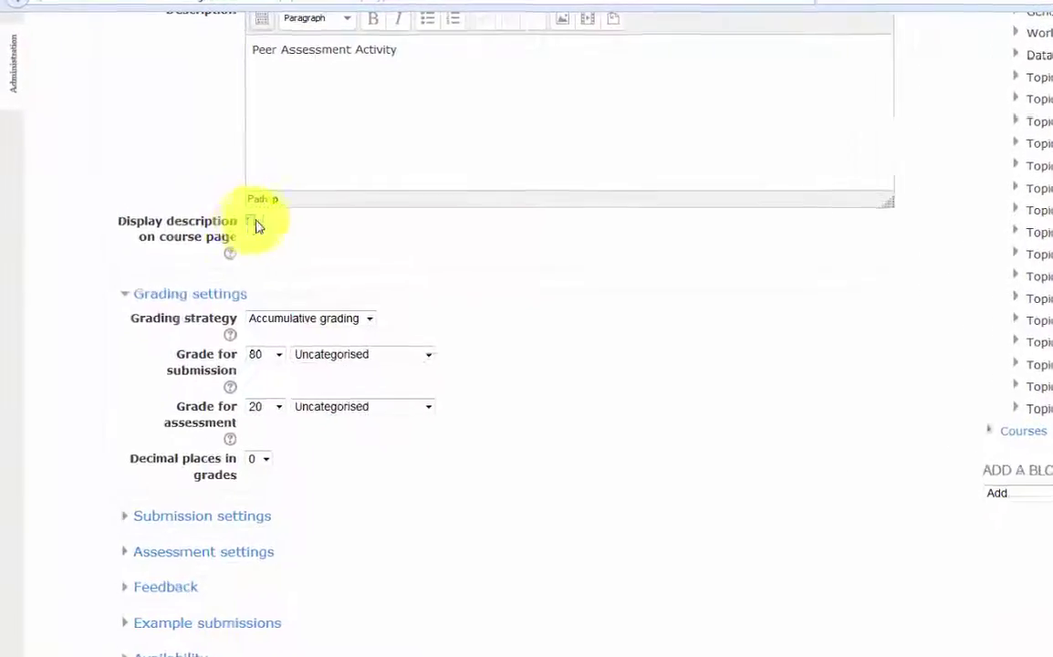
Check the grading strategy help, and set the grade category to Compositions for submission and Class Participation for assessment
scroll(577, 305, "down", 4)
left_click(210, 305)
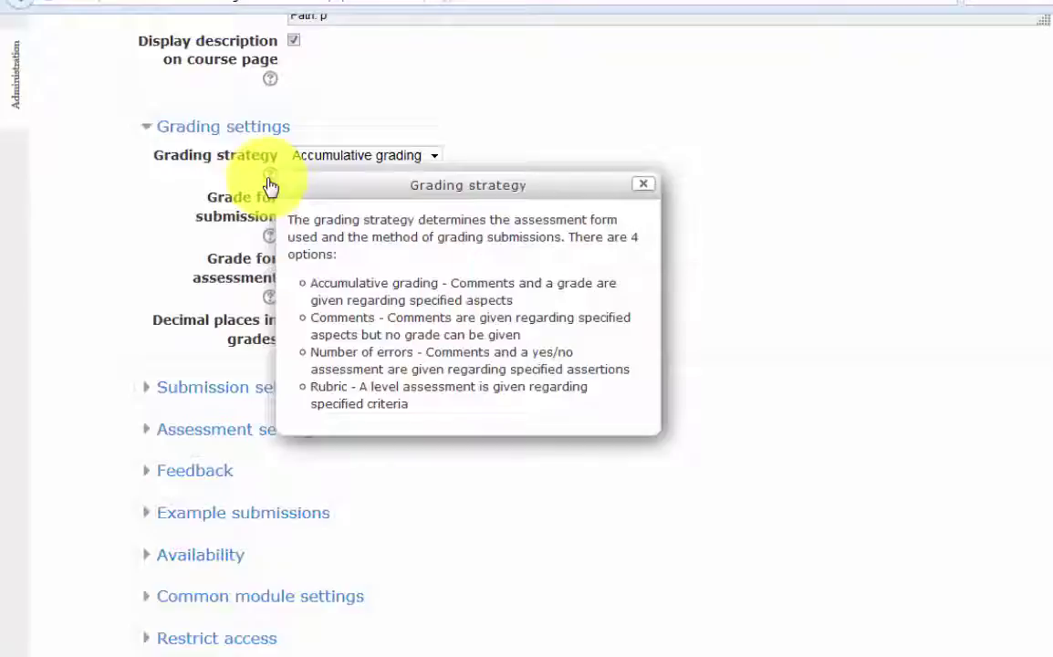
left_click(231, 219)
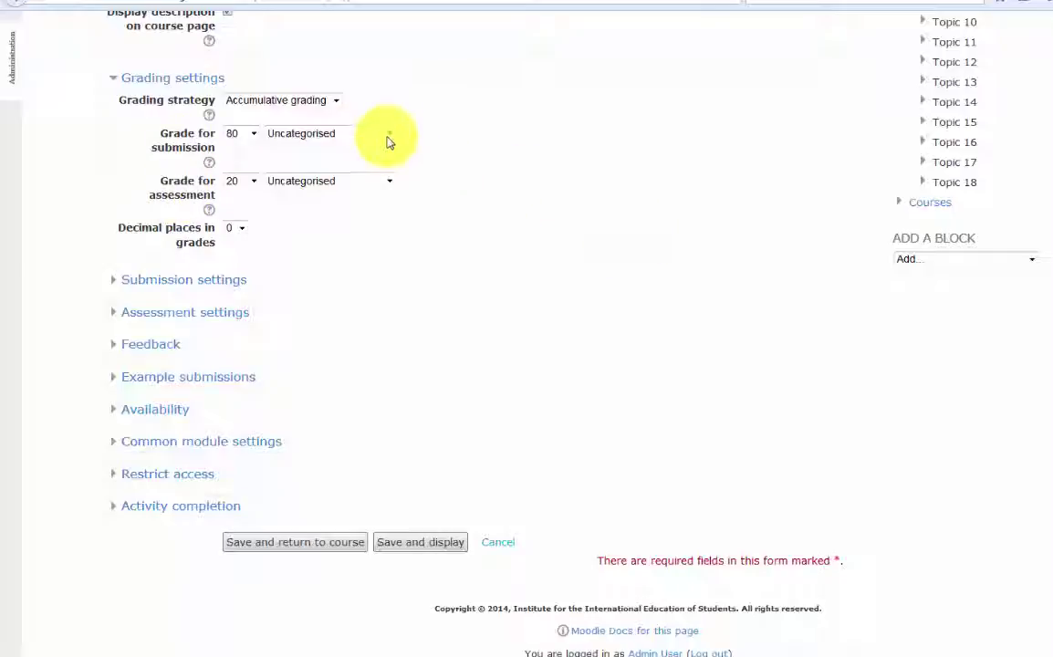
left_click(383, 134)
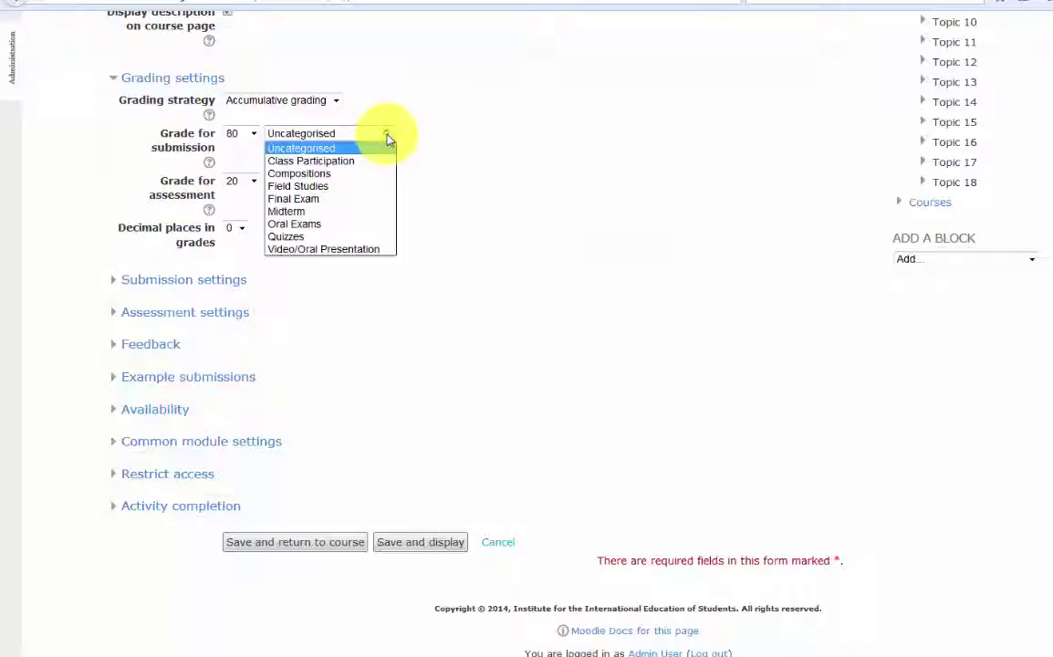
left_click(314, 174)
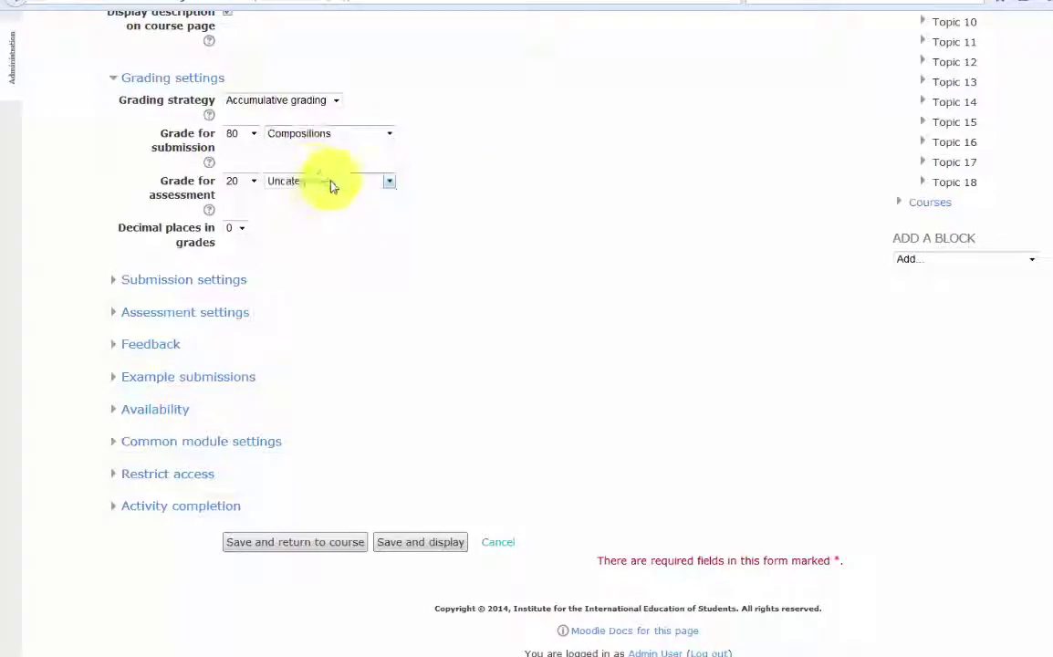
left_click(390, 182)
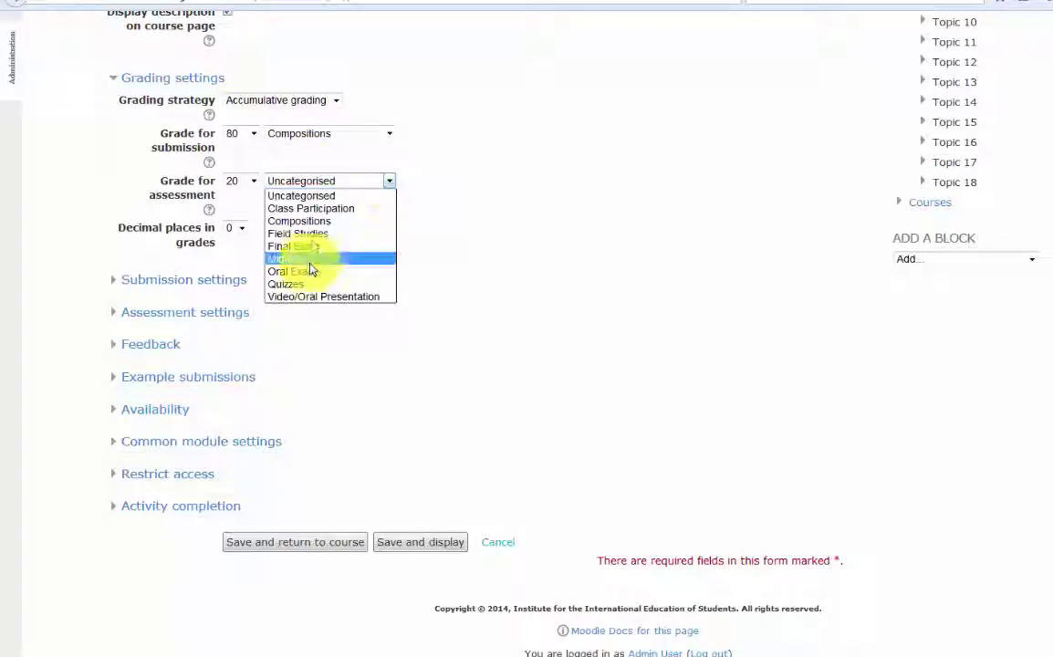
left_click(324, 210)
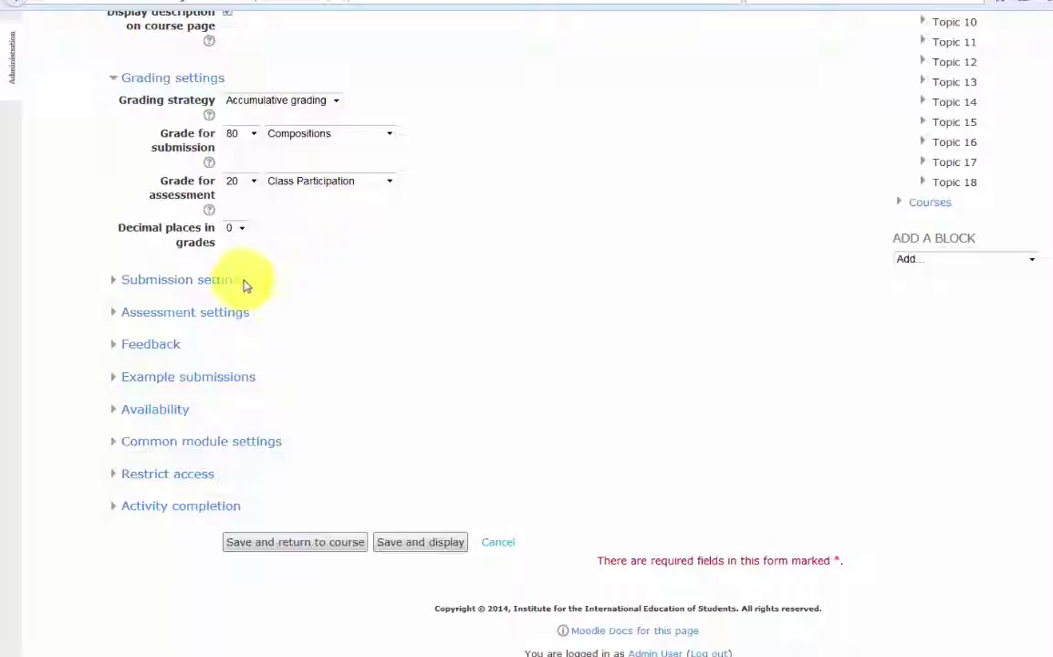
Enter the submission instructions "Write one paragraph describing an attraction, person, place, or thing from last week's field trip."
left_click(132, 276)
scroll(895, 432, "down", 2)
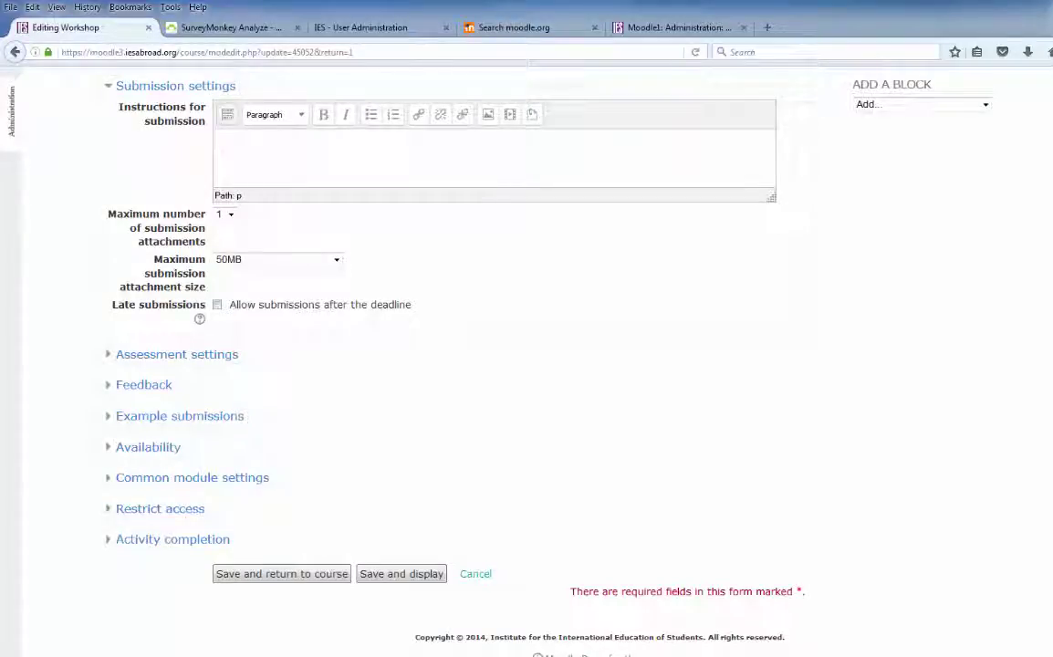
left_click(229, 143)
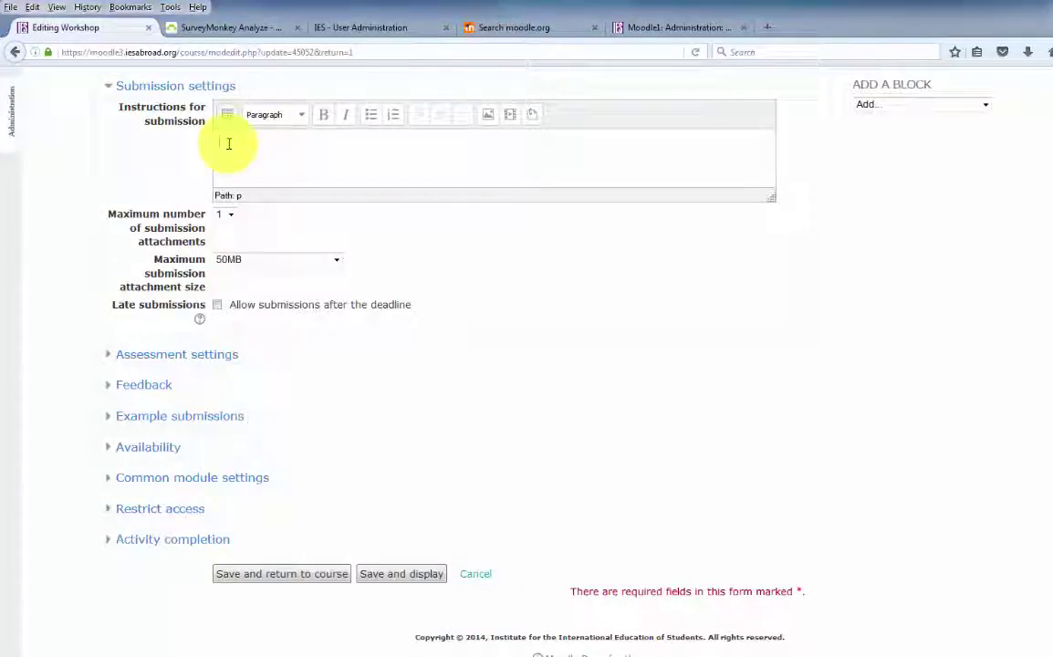
type("Write one paragraph describing an attraction, person, place, or thing from last week's field trip.")
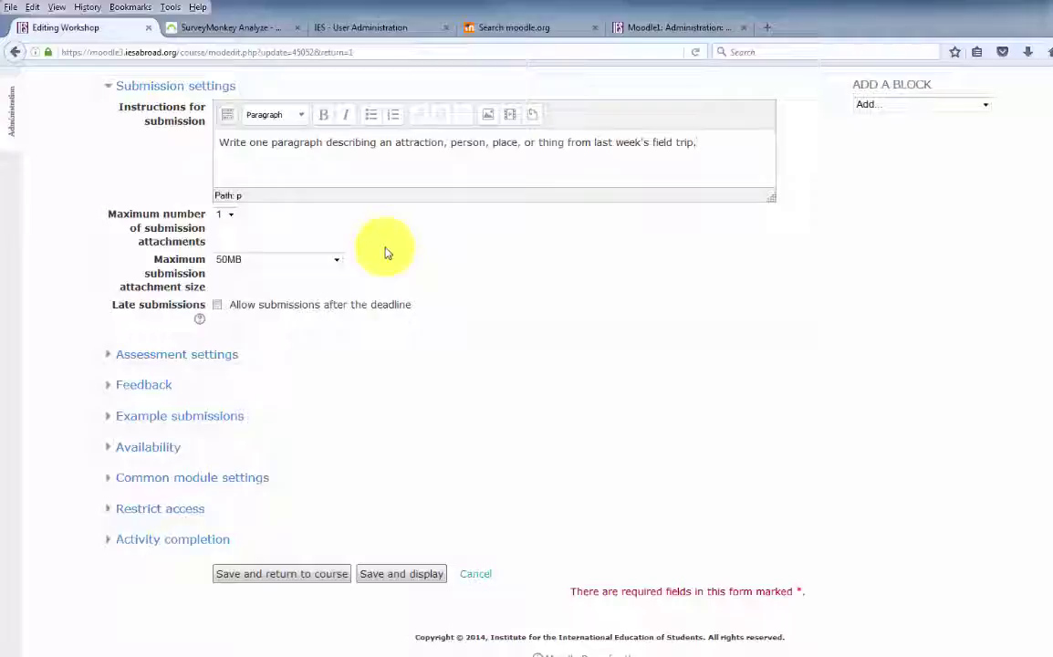
Set the maximum submission attachment size to 10MB and keep late submissions disallowed
left_click(231, 216)
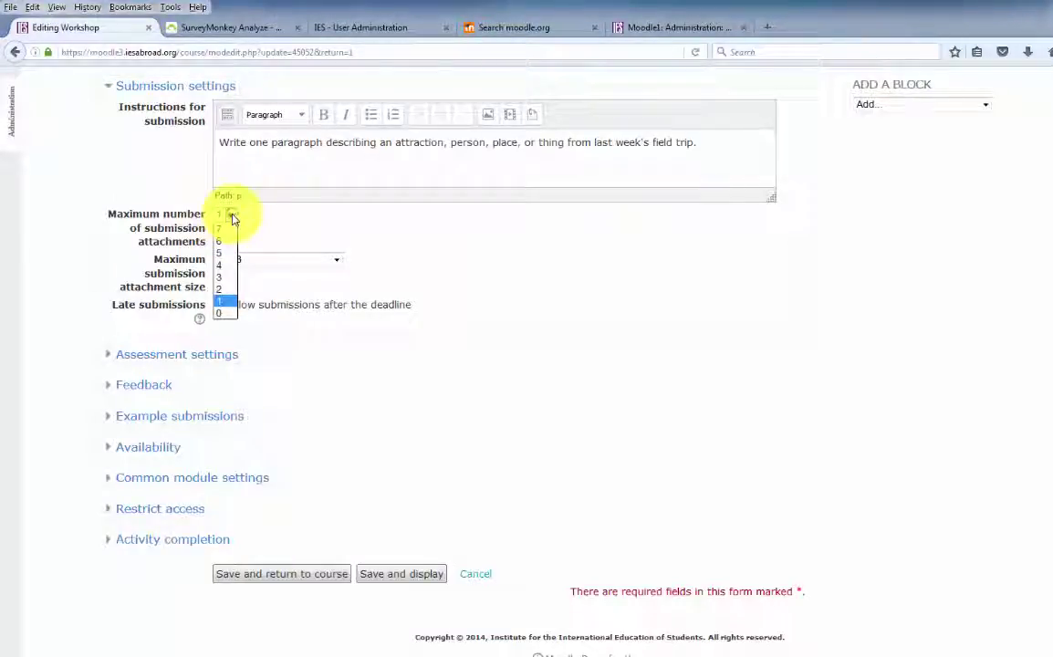
left_click(352, 240)
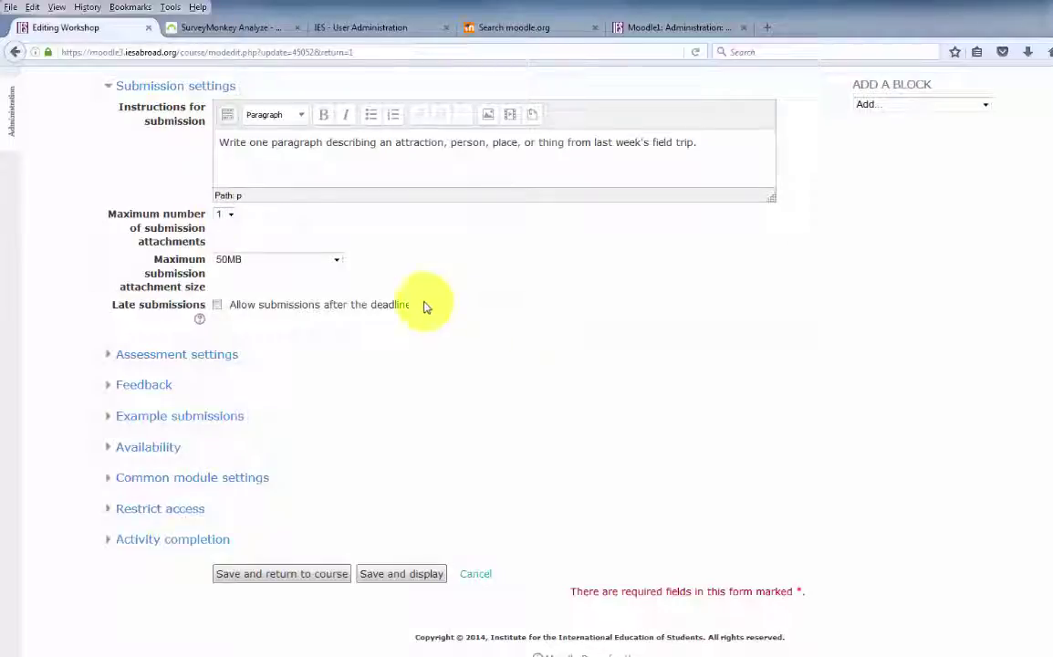
left_click(337, 263)
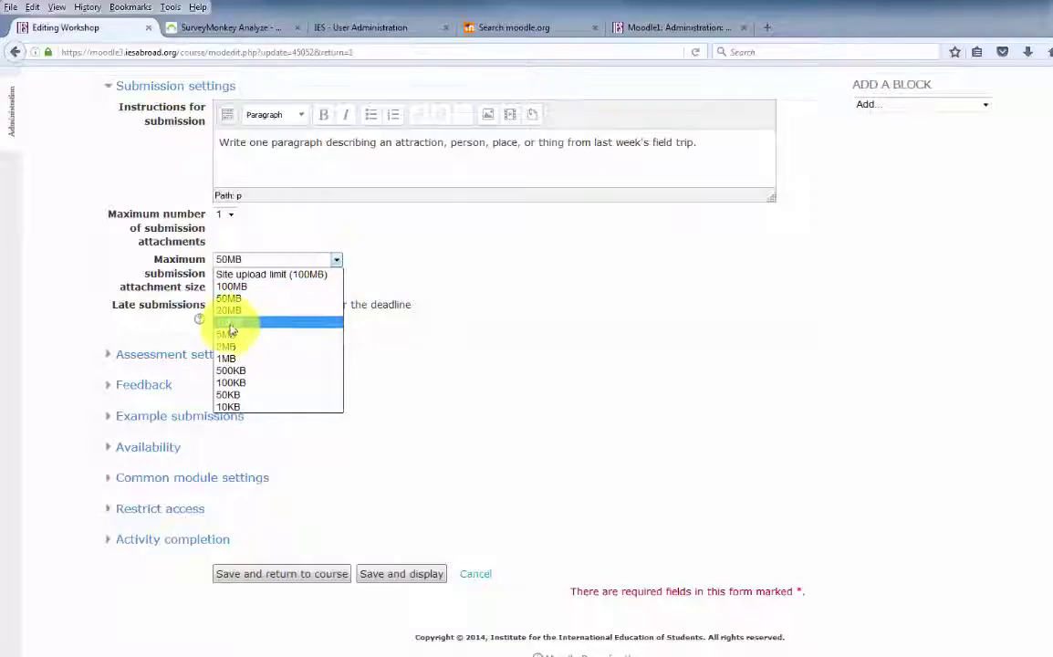
left_click(231, 323)
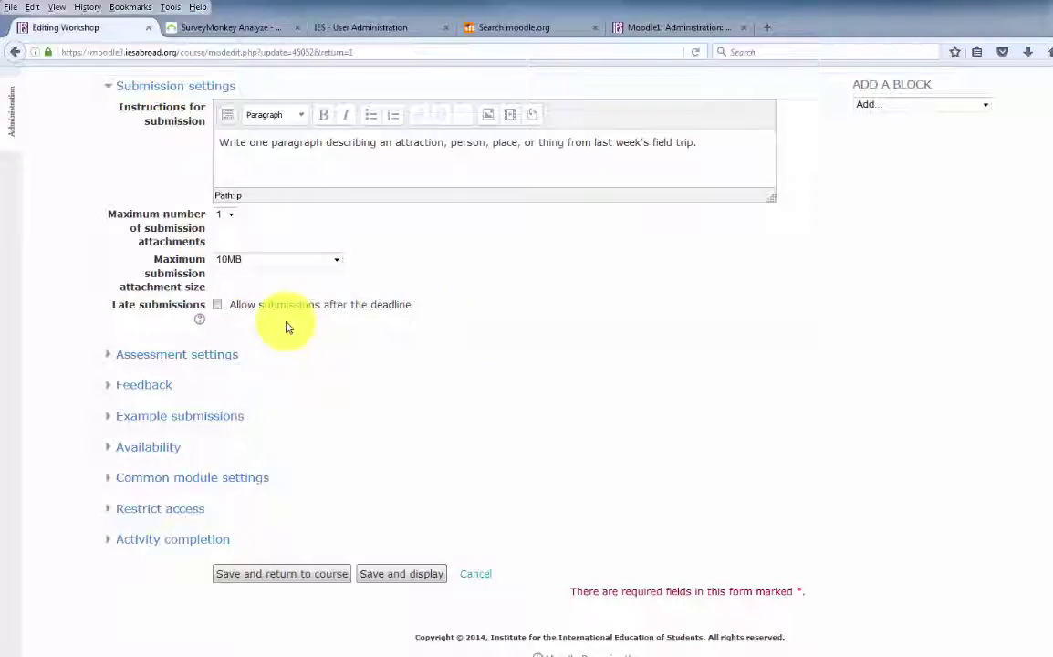
left_click(217, 305)
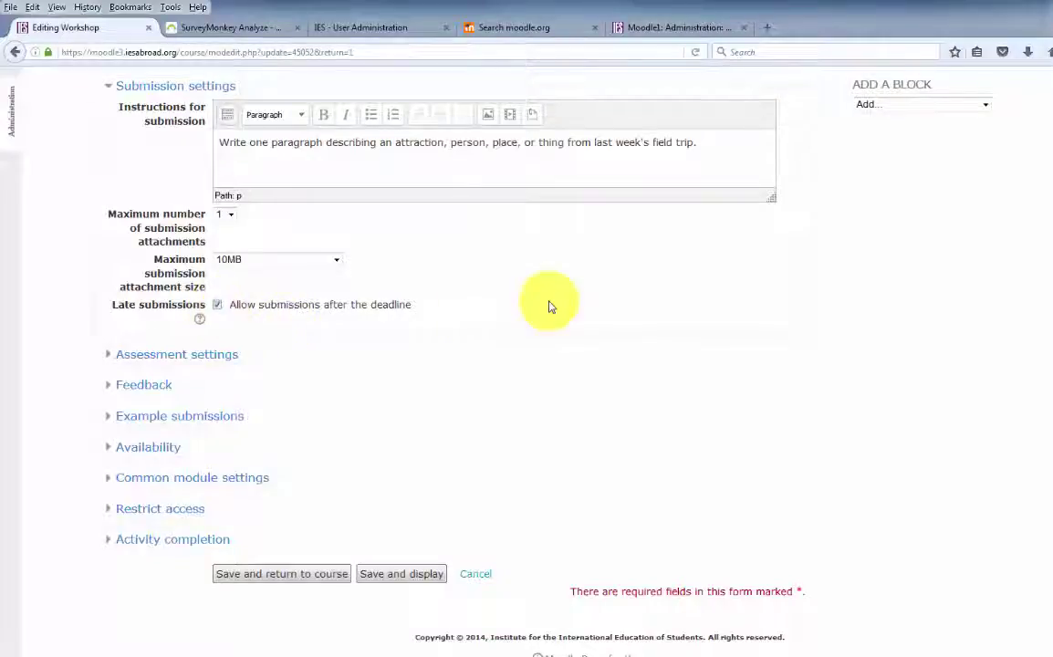
left_click(220, 305)
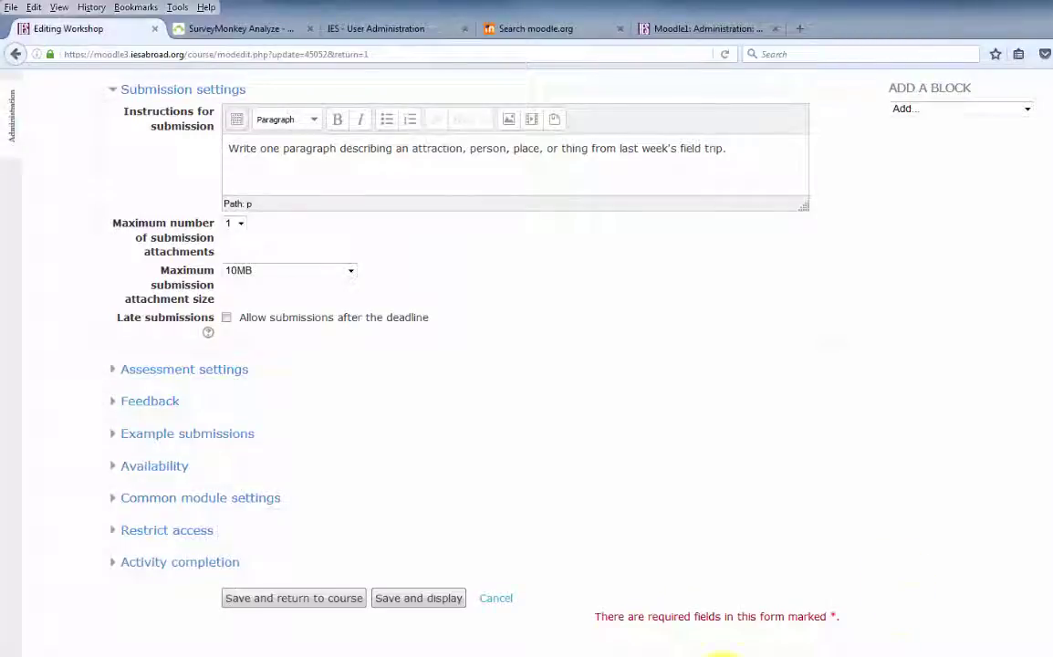
Enter assessment instructions asking students to assess their fellow students' written descriptions, with bulleted criteria for Preparation, Content and Delivery
left_click(184, 369)
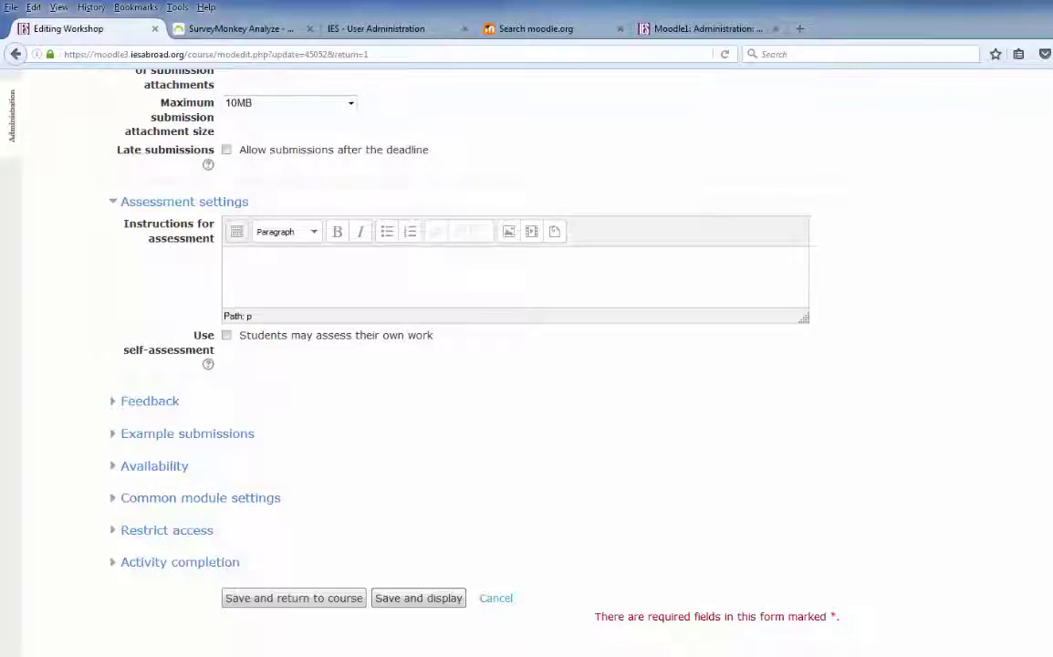
type("Please assess the written descriptions submitted by your fellow students. Assess the following criterion: Preparation - was the paragraph thoughtful and comprehensible? Content - was the paragraph without errors in spelling and punctuation? Delivery - Did the paragraph engage you? Was it an enjoyable read.")
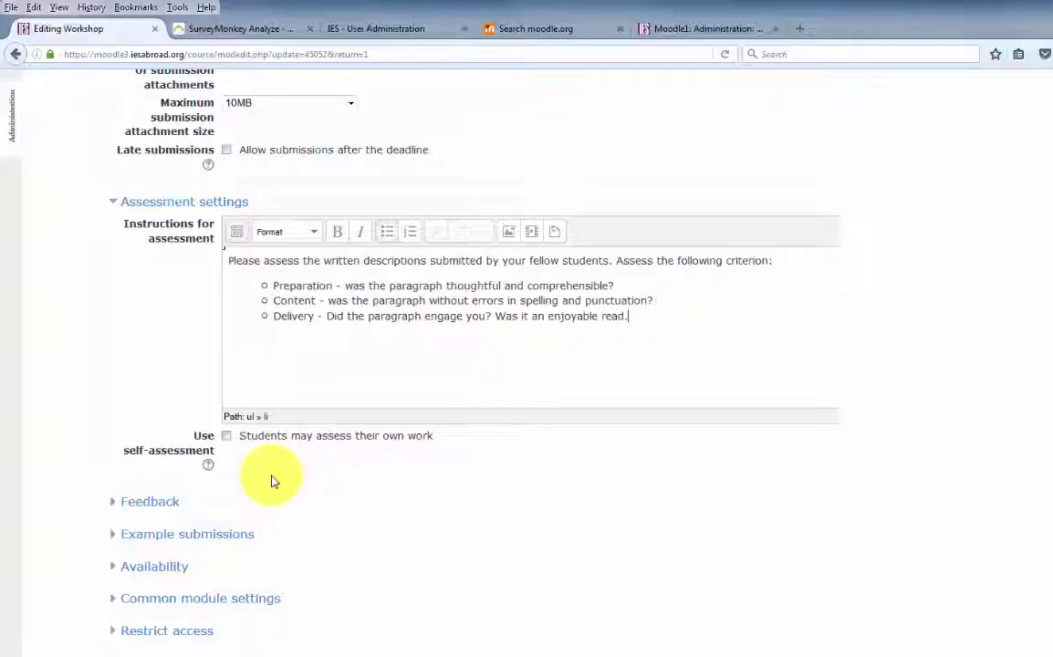
left_click(226, 437)
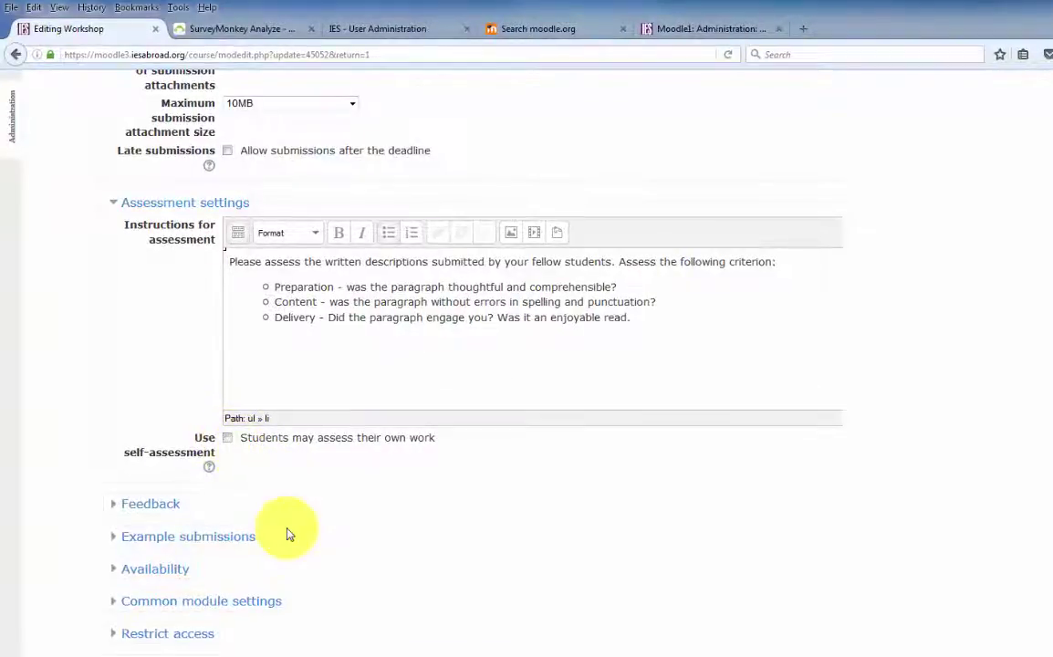
left_click(114, 204)
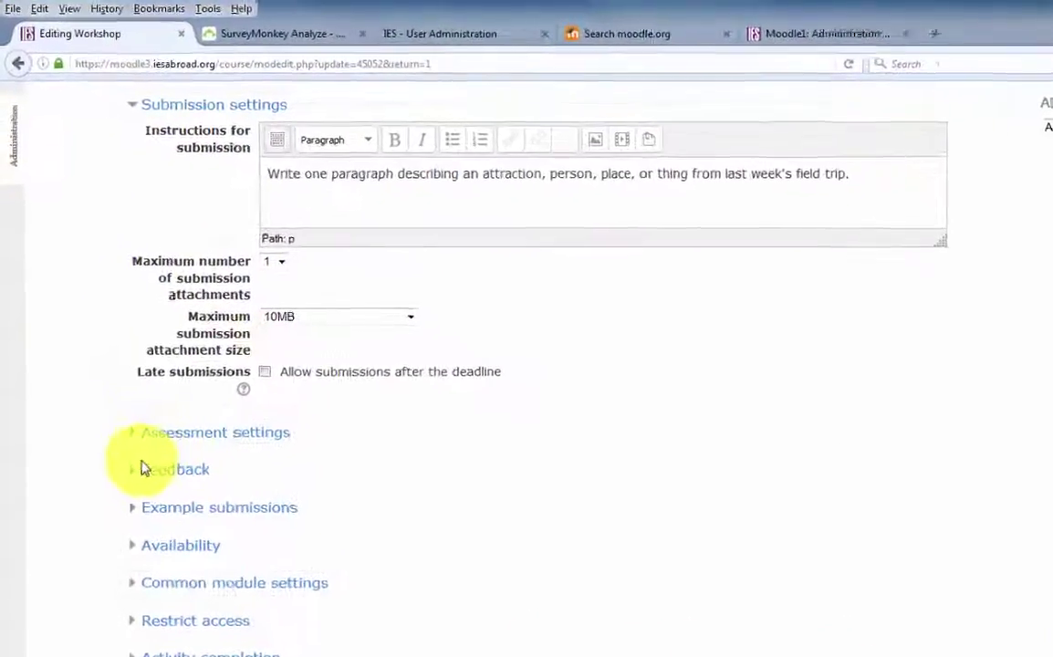
Check the overall feedback mode help in the feedback settings and set the maximum overall feedback attachment size to 10MB
left_click(146, 430)
left_click(224, 208)
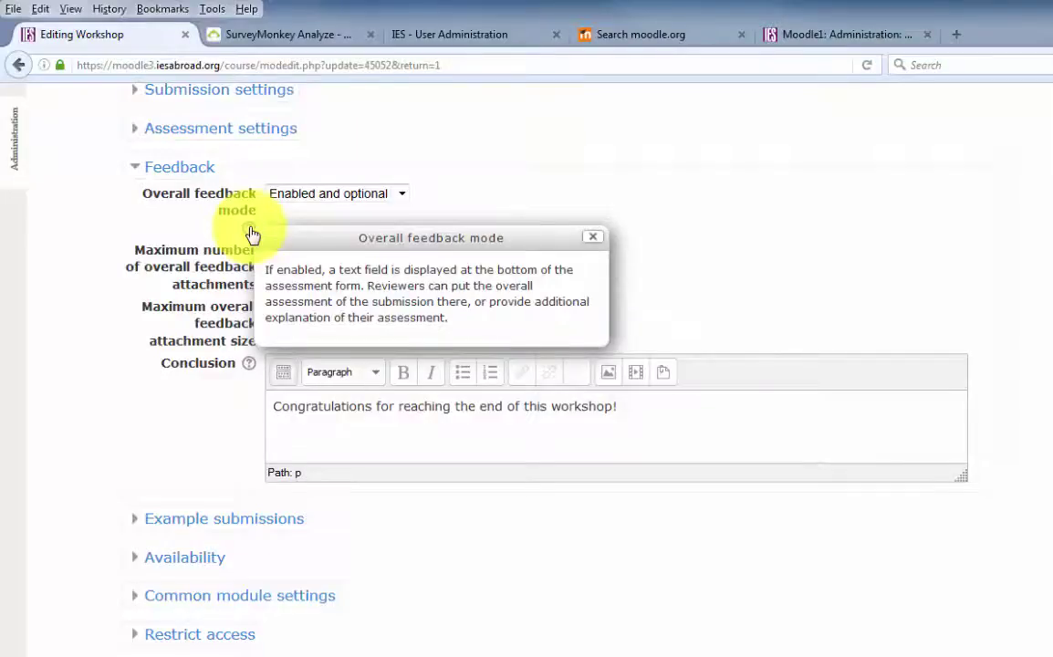
left_click(155, 267)
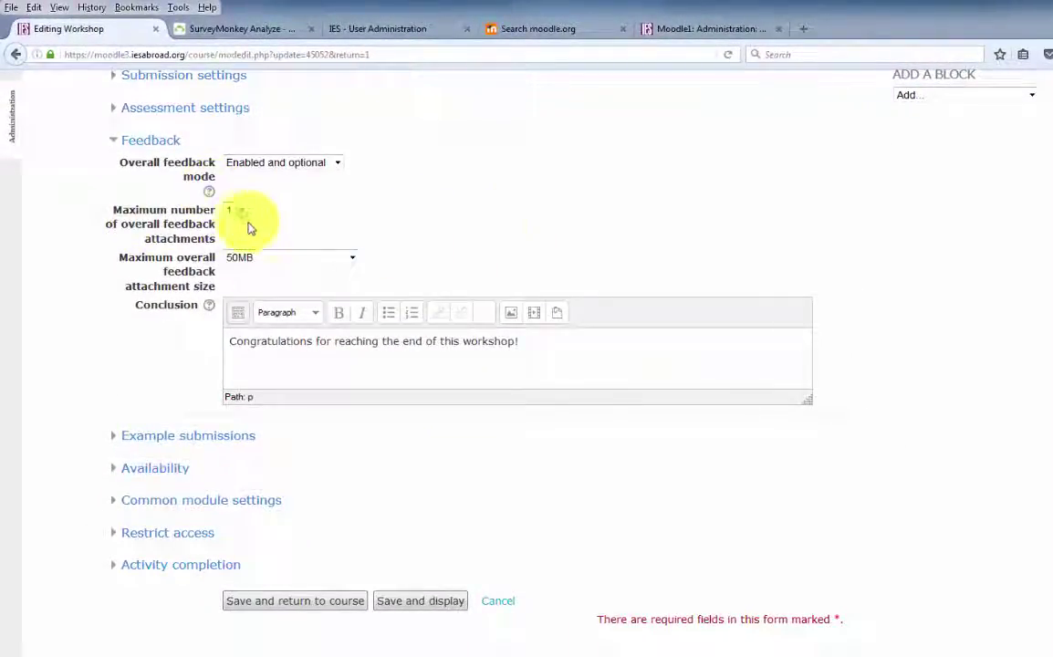
left_click(347, 262)
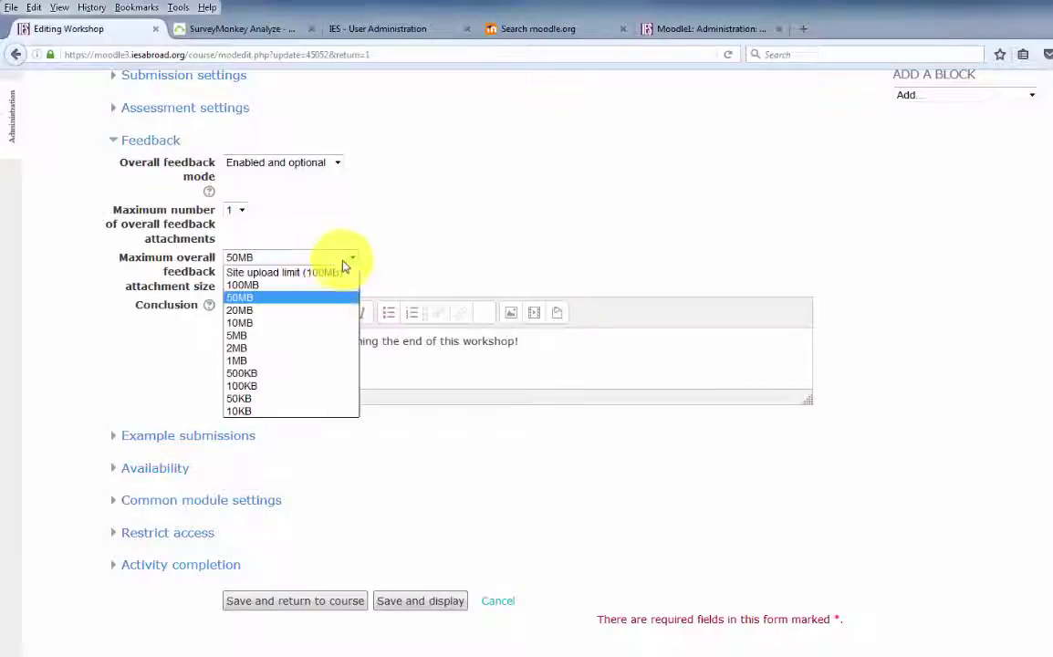
left_click(245, 324)
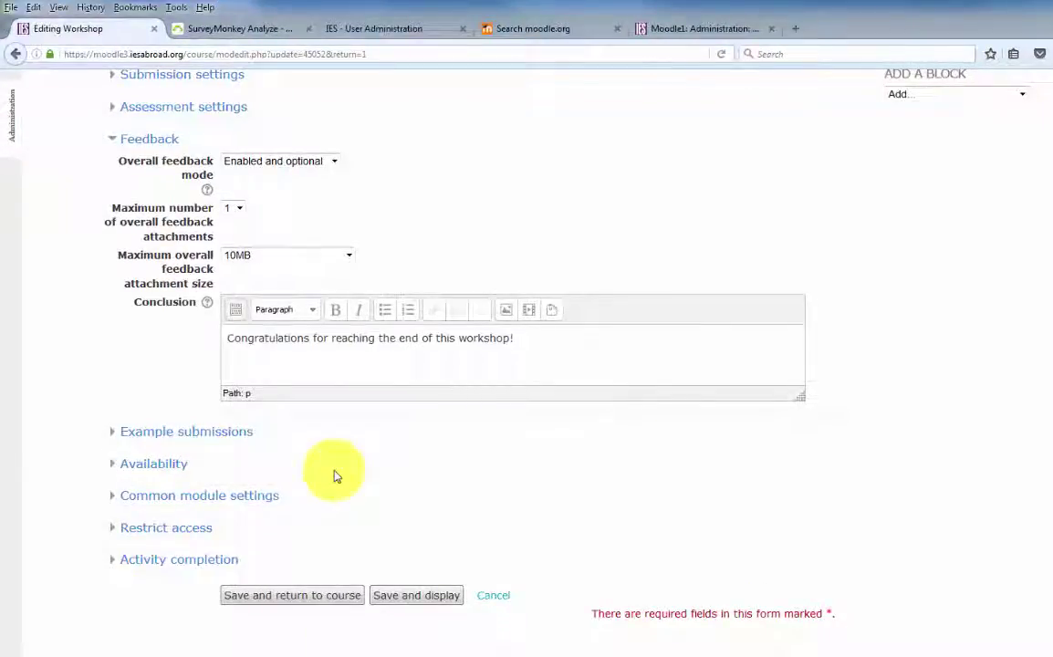
Enable example submissions for practice in assessing, check the help for using examples, and review the options for the mode of examples assessment
left_click(113, 430)
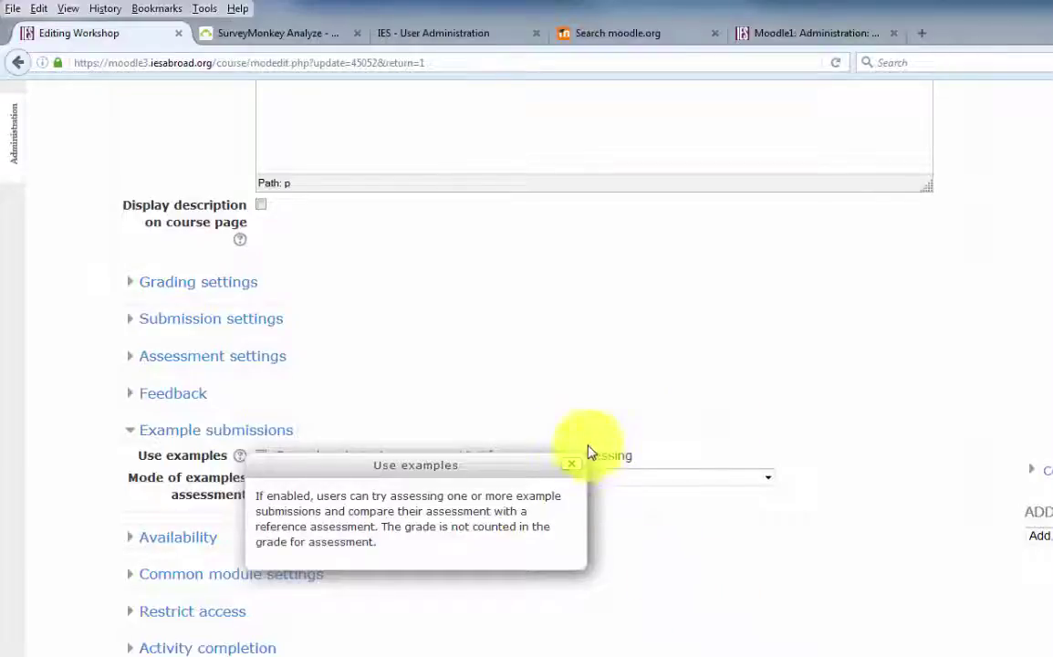
left_click(766, 477)
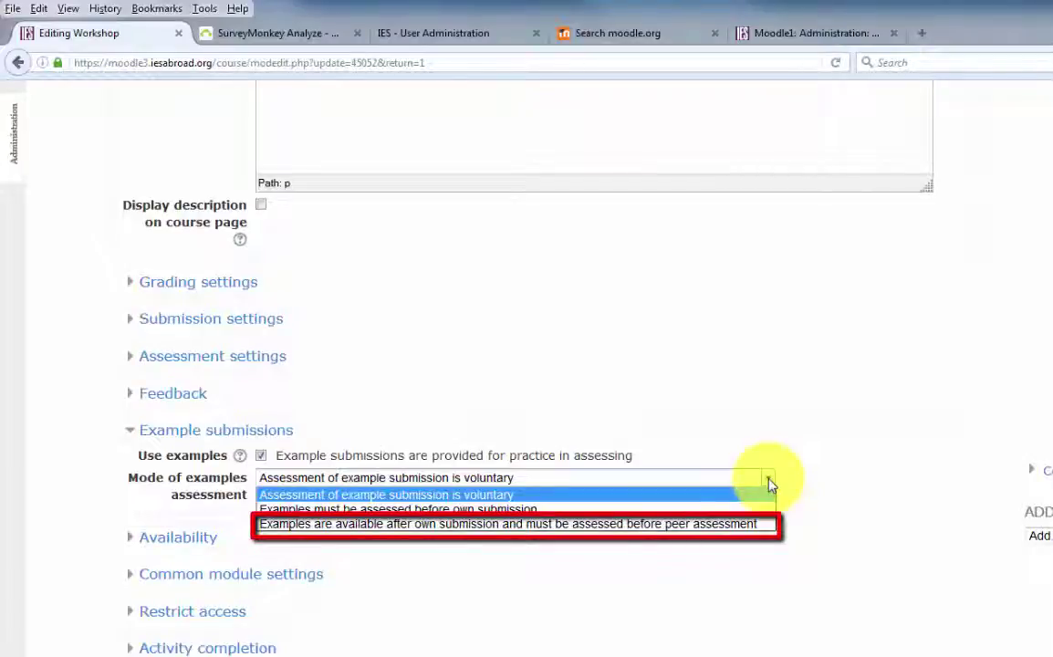
left_click(803, 594)
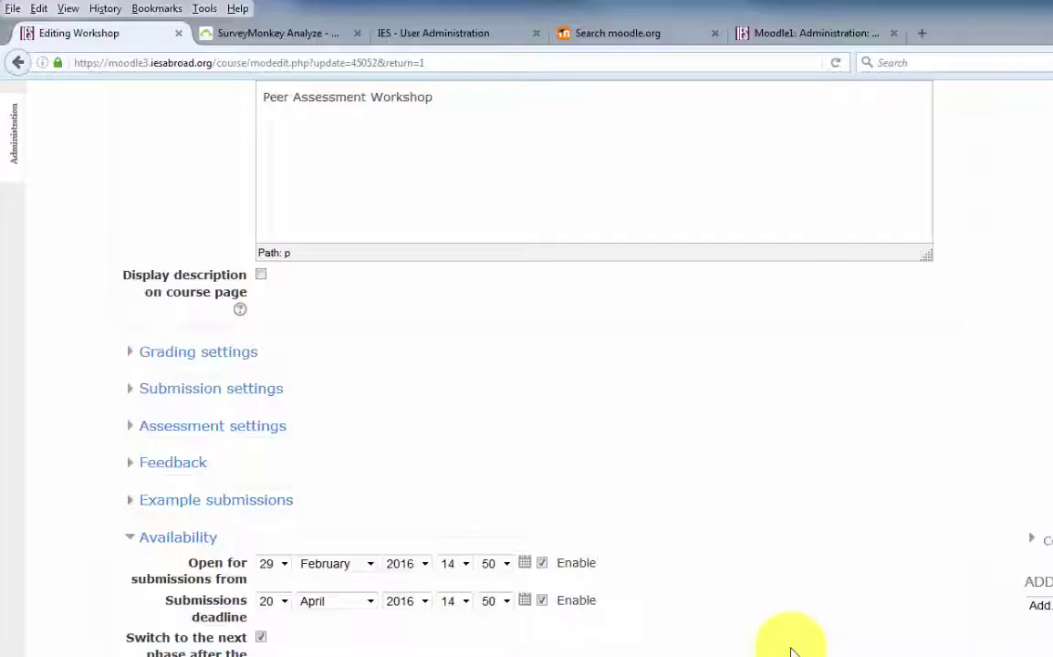
Enable automatic switching to the next phase after the submissions deadline in the availability settings, and read the help for that option
scroll(792, 644, "down", 5)
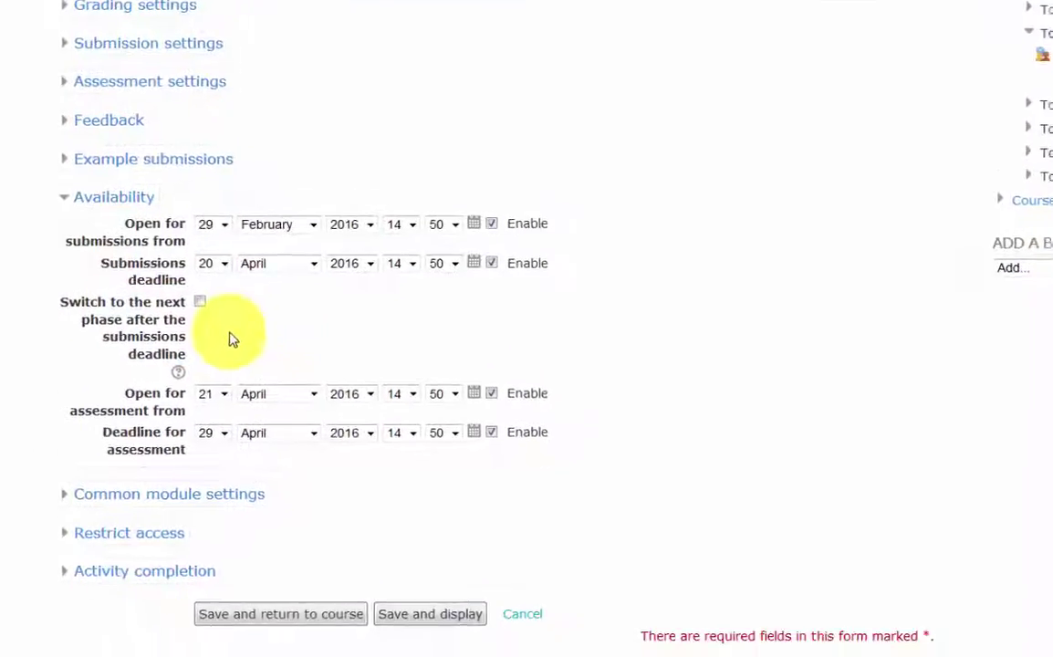
left_click(199, 301)
left_click(178, 371)
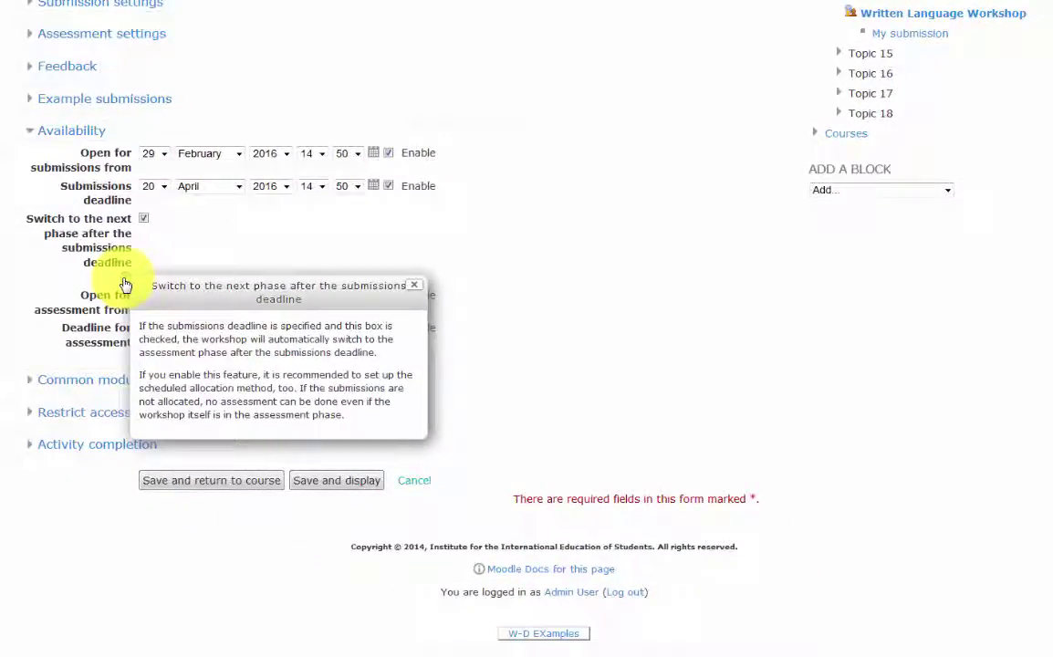
left_click(577, 291)
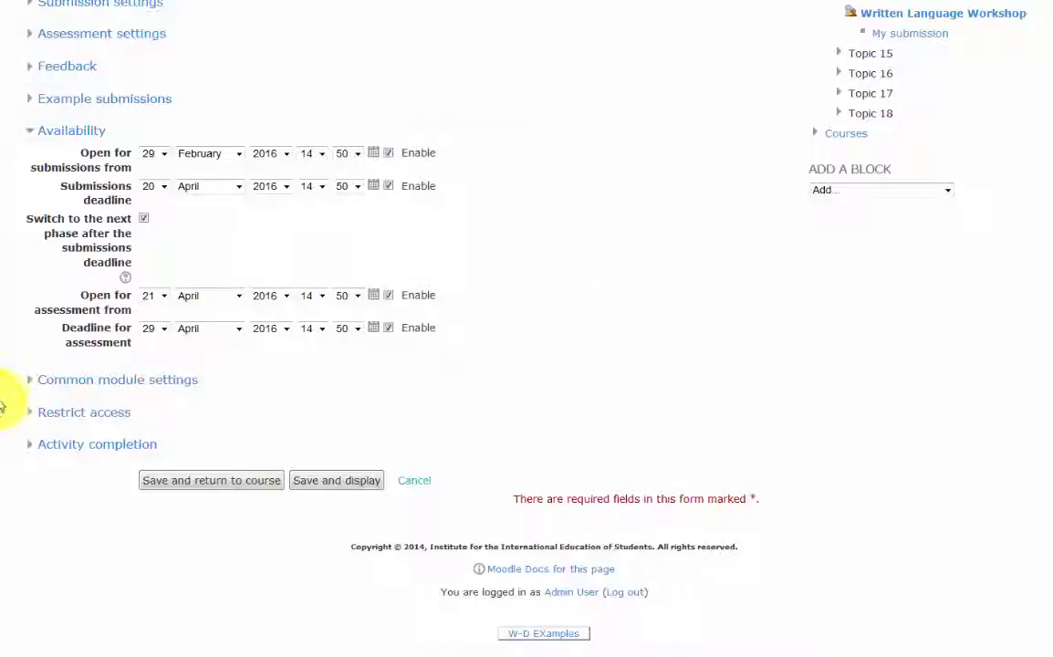
Review the common module, restrict access and activity completion settings, and save and display the workshop
left_click(30, 385)
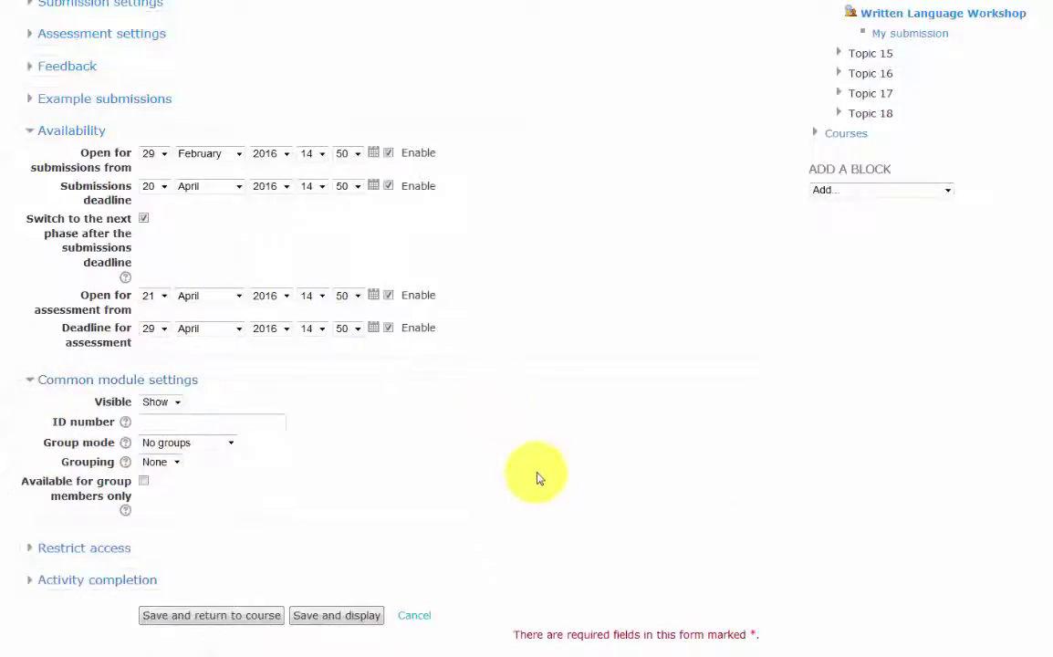
scroll(535, 475, "down", 3)
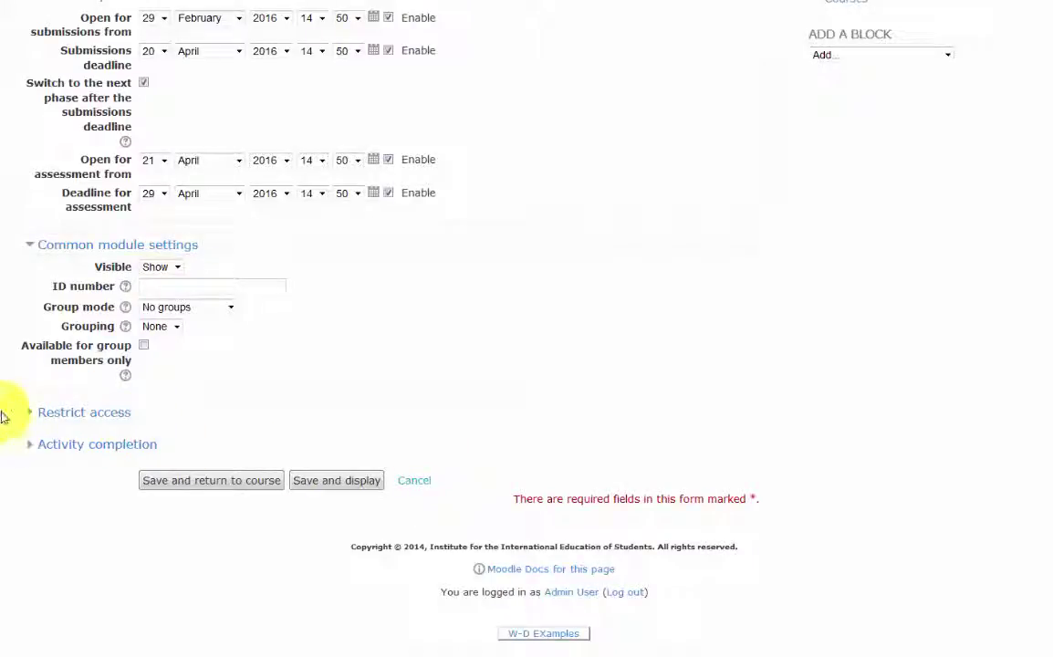
left_click(30, 413)
scroll(771, 381, "down", 3)
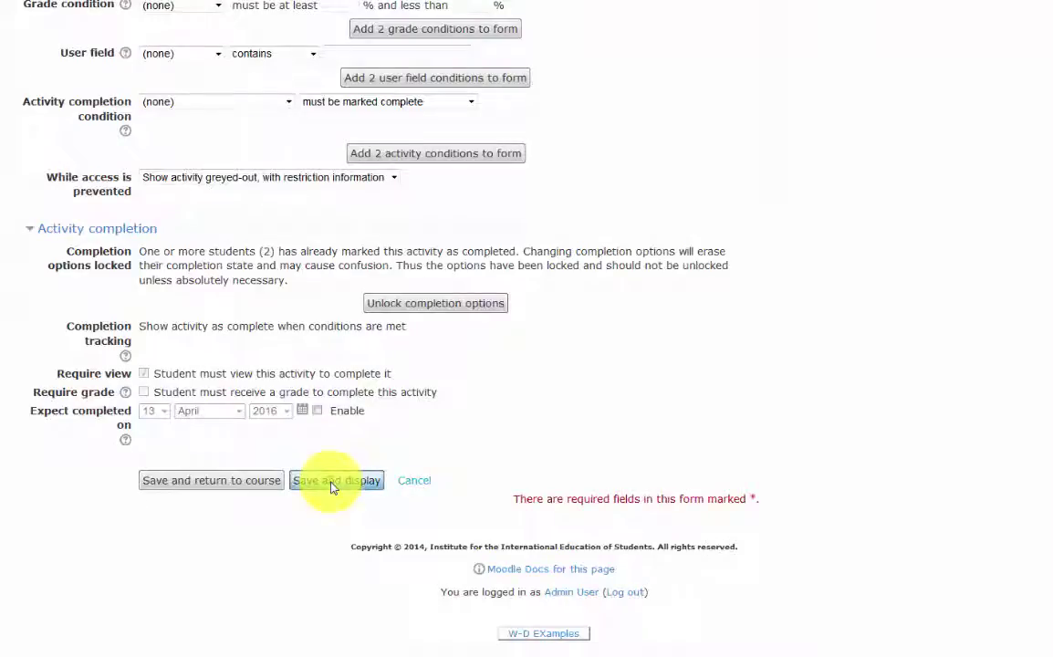
left_click(332, 483)
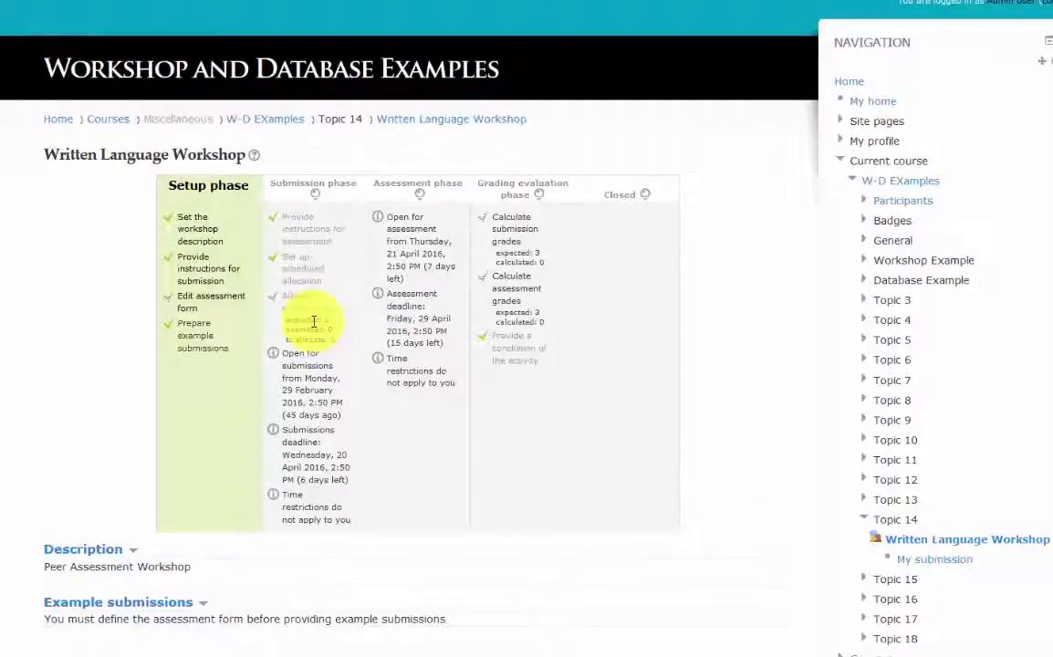
Open the assessment form for editing and describe Aspect 1 as "Preparation - was the paragraph thoughtful and comprehensible?"
left_click(216, 303)
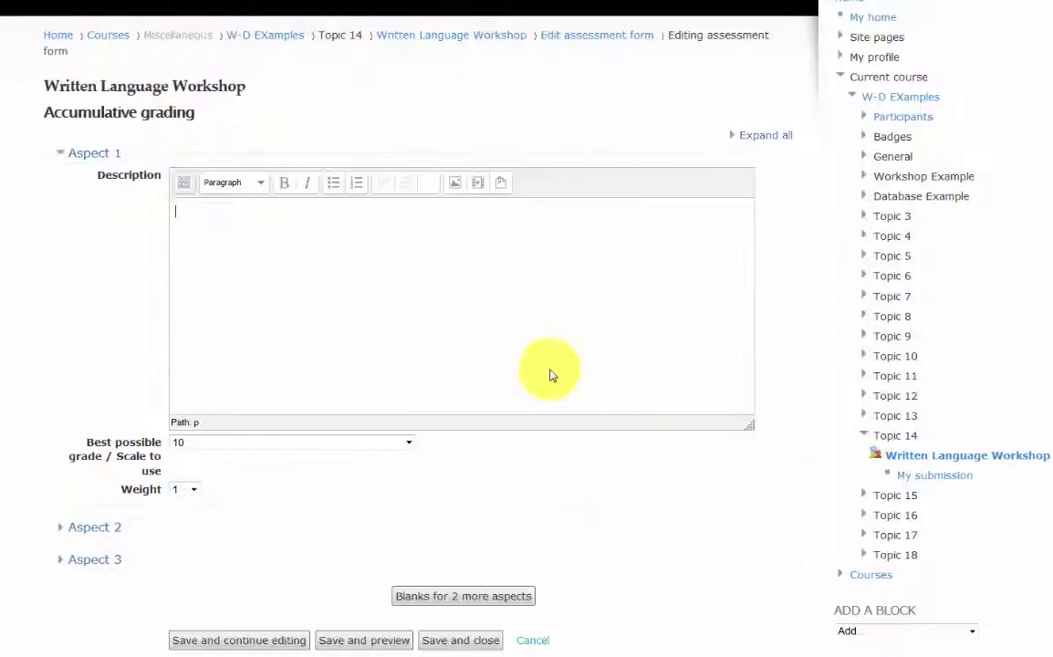
left_click(181, 210)
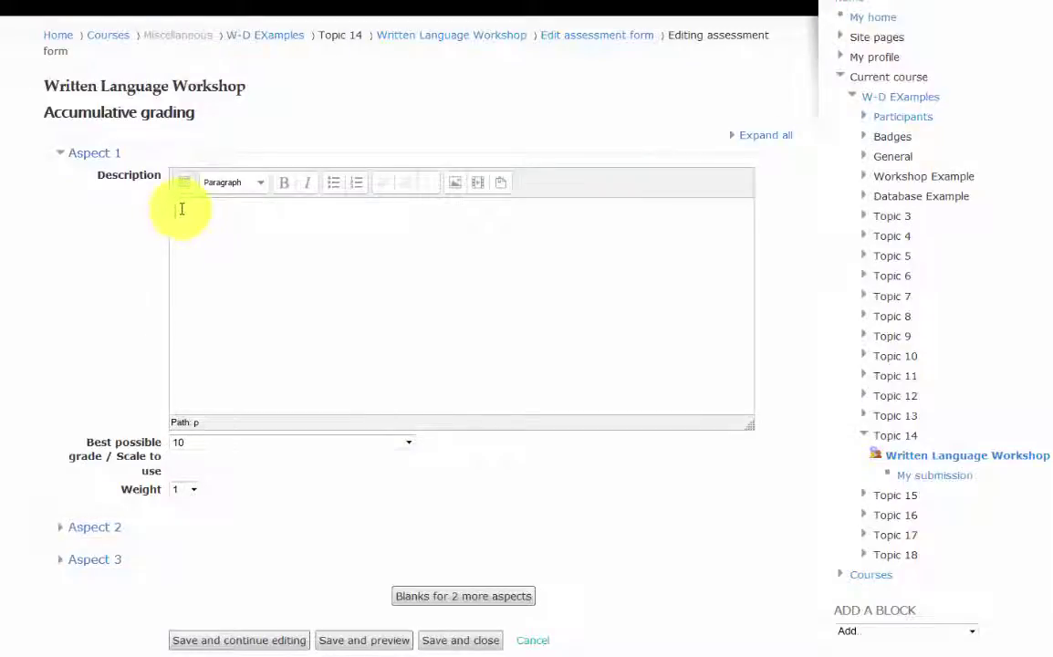
type("Preparation - was the paragraph thoughtful and comprehensible?")
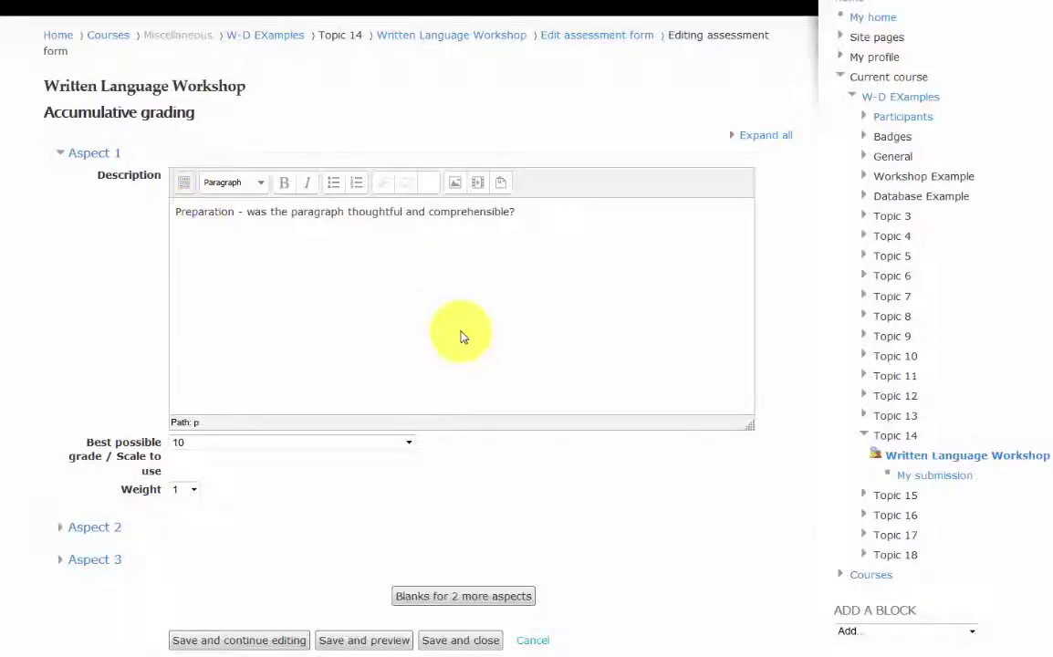
Describe Aspect 2 as "Content - was the paragraph without errors in spelling and punctuation?" and Aspect 3 "Delivery - Did the paragraph engage you? Was it an enjoyable read?"
scroll(463, 336, "down", 2)
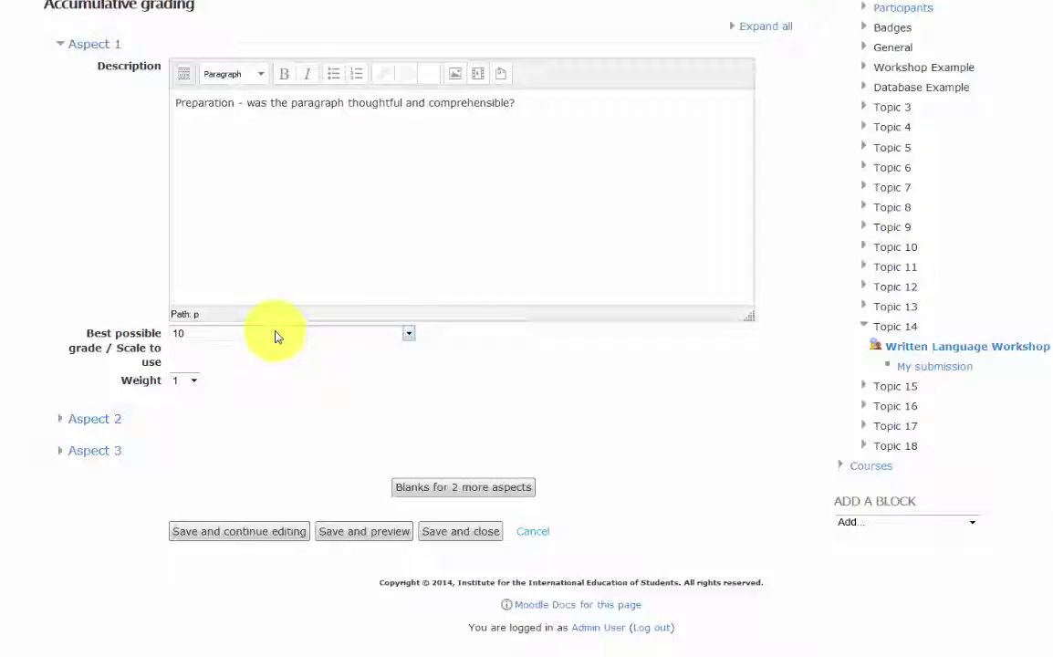
left_click(60, 421)
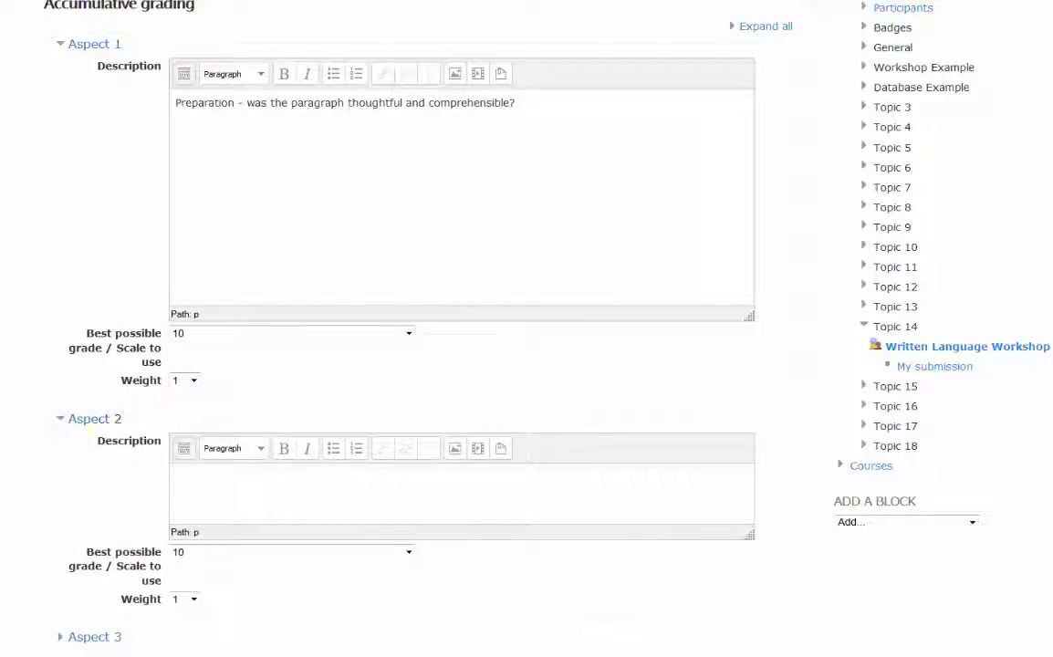
type("Content - was the paragraph without errors in spelling and punctuation?")
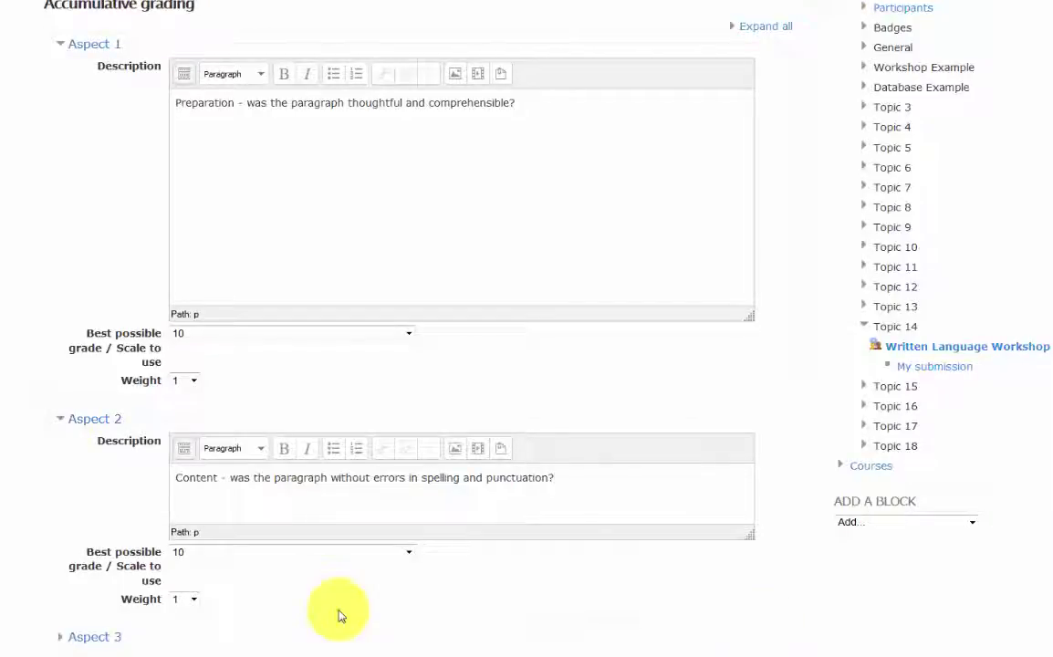
scroll(338, 612, "down", 2)
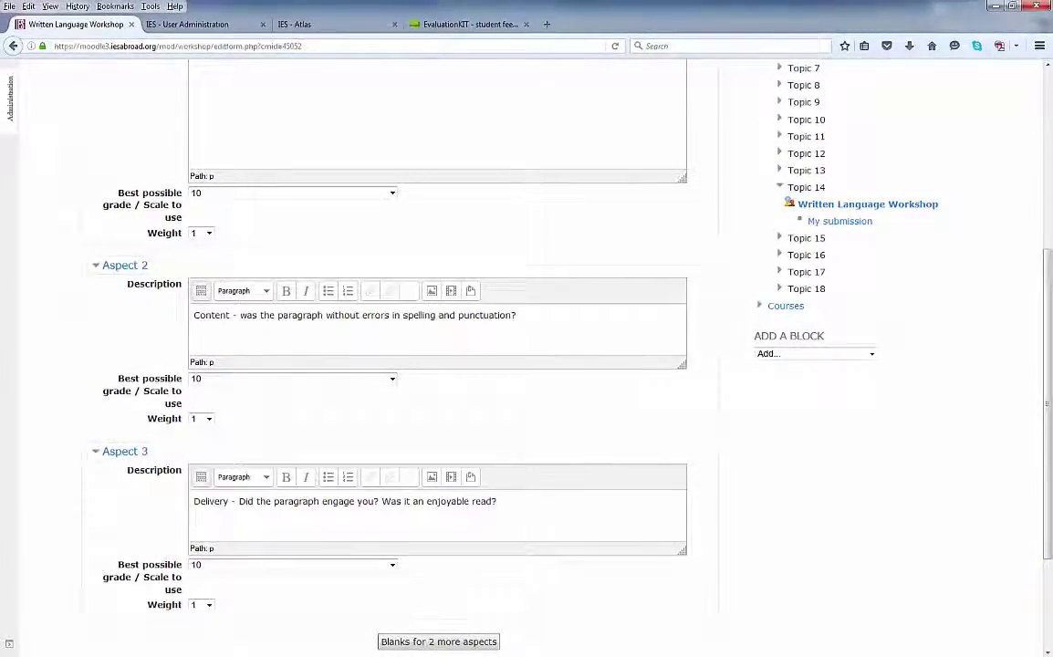
Save and preview the assessment form through to its overall feedback section, and return to the Written Language Workshop overview page
scroll(207, 536, "down", 3)
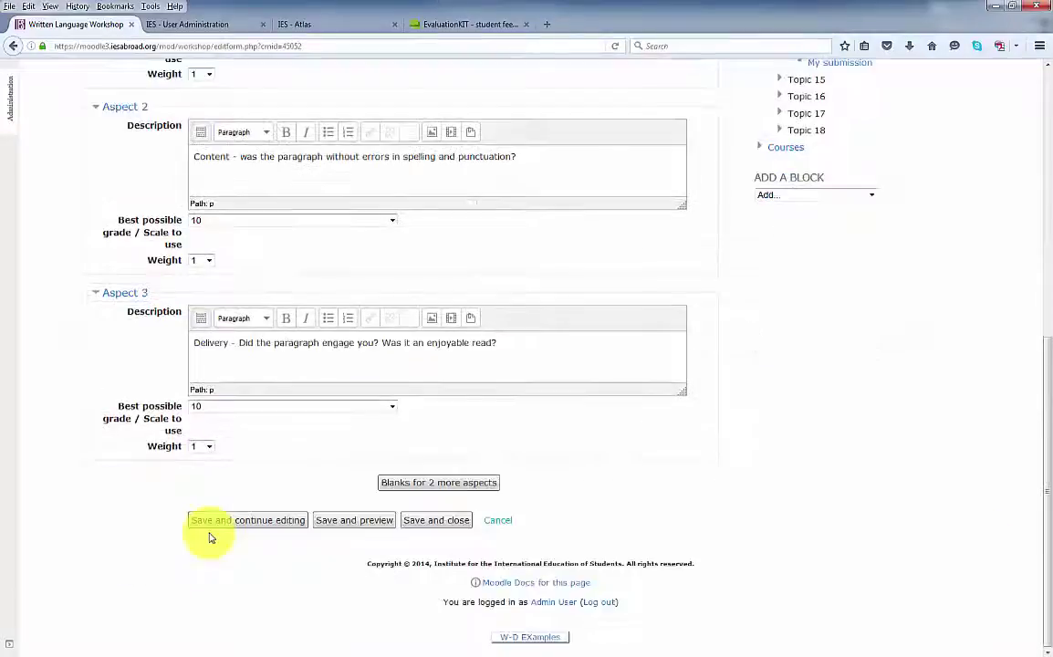
left_click(355, 520)
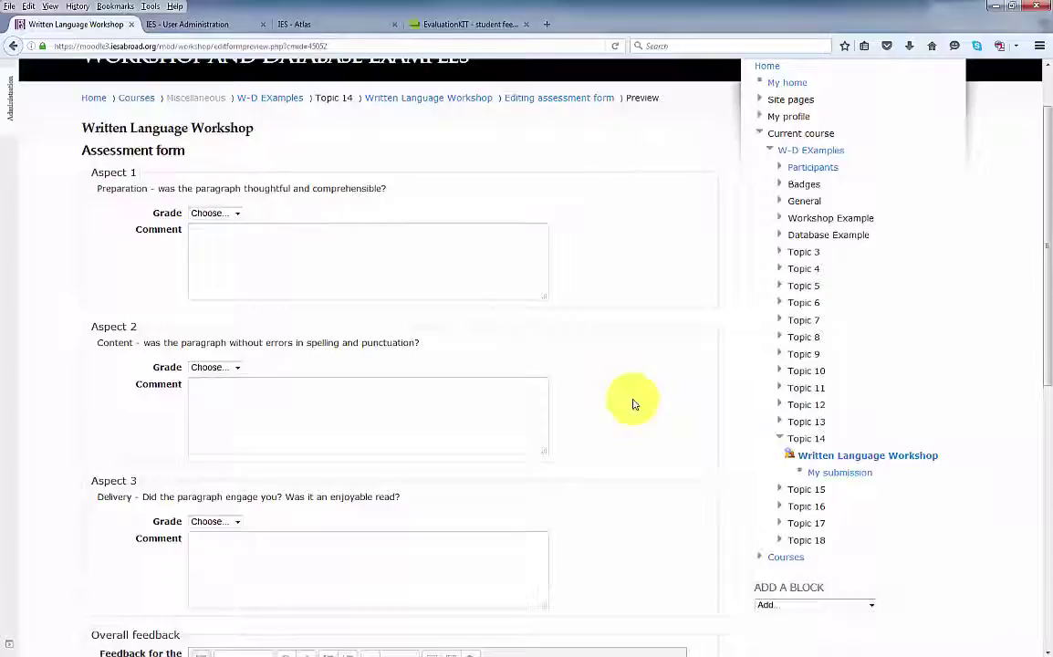
scroll(631, 403, "down", 5)
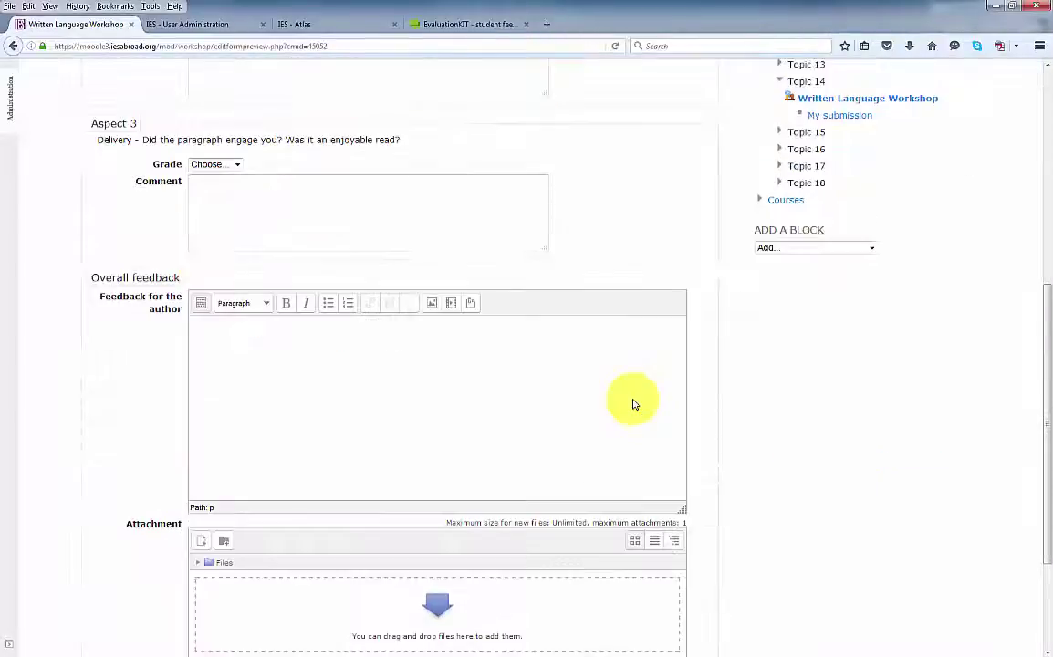
scroll(629, 405, "down", 3)
left_click(272, 522)
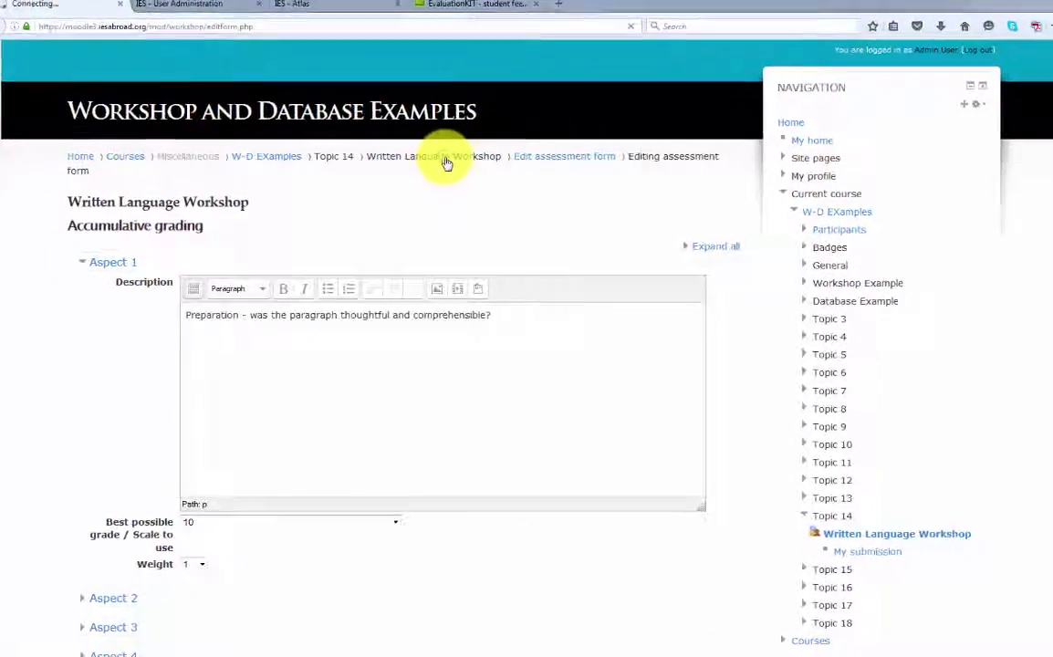
left_click(446, 163)
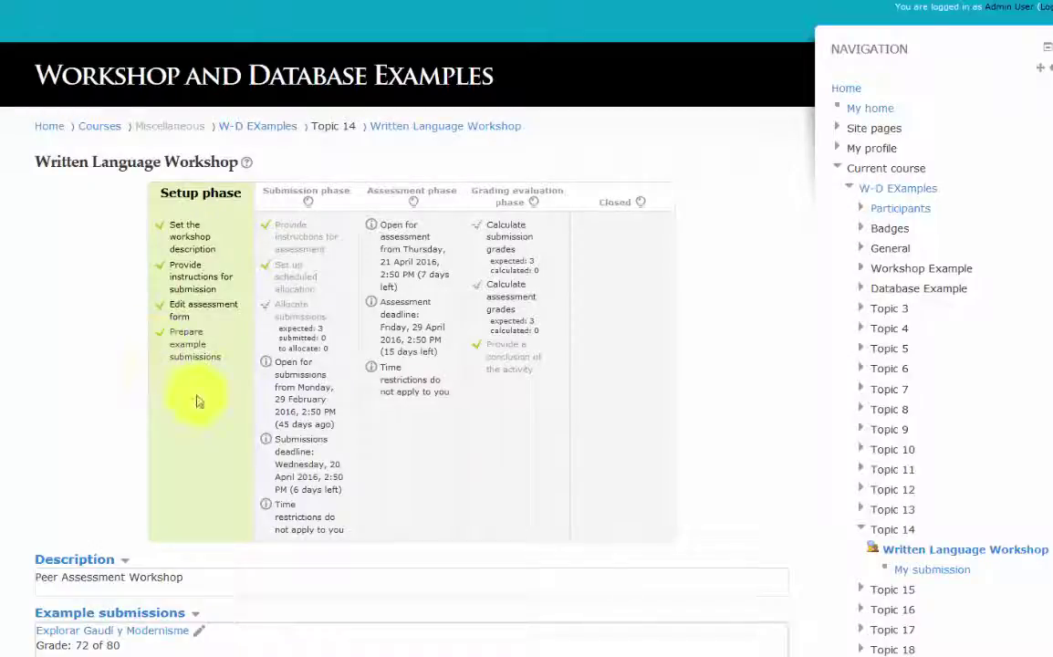
Start a new example submission and paste "Explorar Gaudí y ModernismeEdit" as its title
scroll(413, 485, "down", 3)
left_click(115, 548)
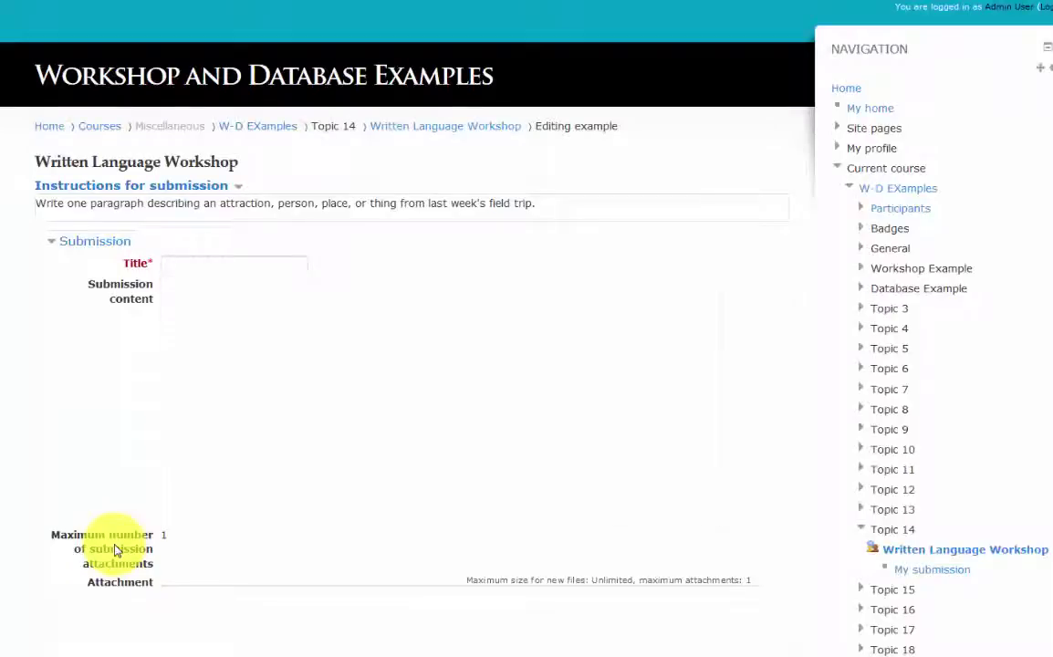
left_click(203, 263)
right_click(202, 262)
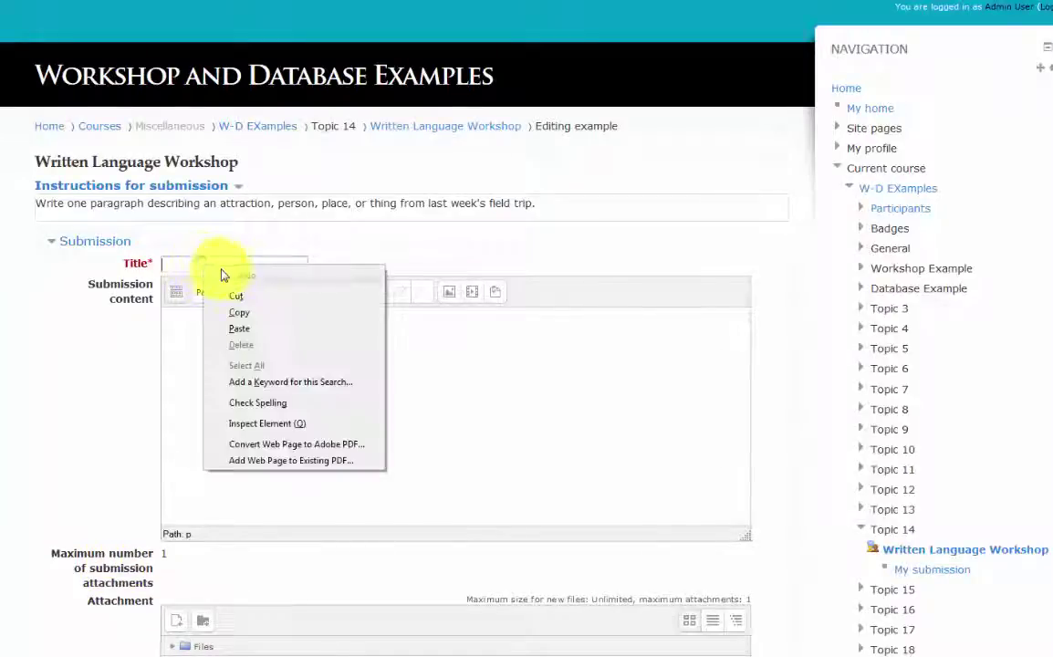
left_click(240, 329)
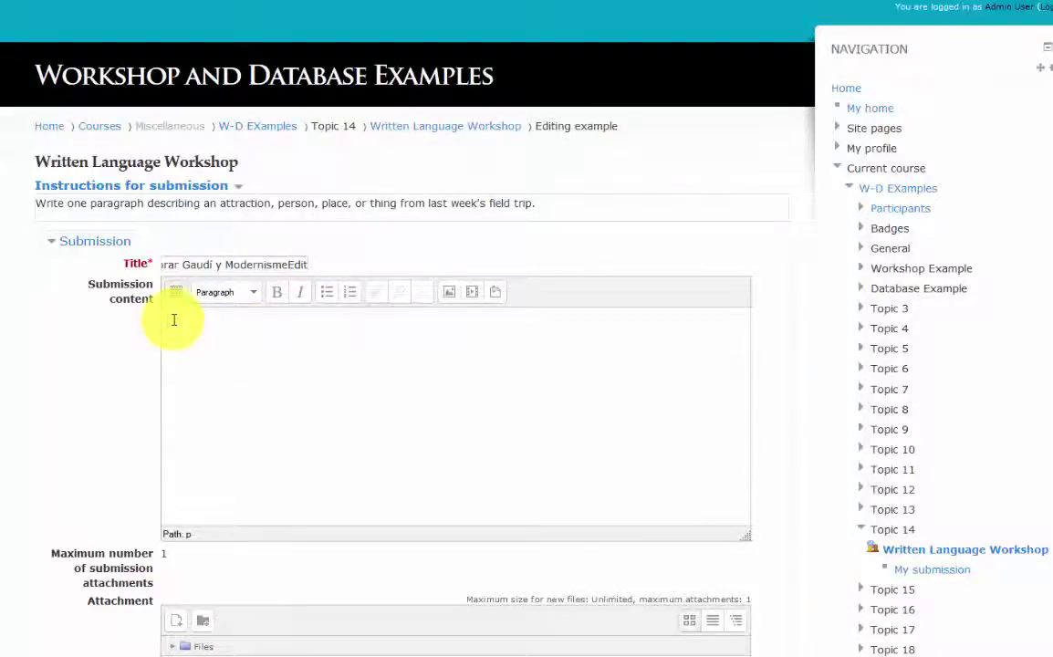
Enter the Spanish paragraph beginning "Sin lugar a dudas , una de las principales atracciones de Barcelona" as the submission content and save the example
type("Sin lugar a dudas , una de las principales atracciones de Barcelona para los turistas (así como para los que viven aquí) está admirando la arquitectura modernista de la ciudad , y las obras de Antoni Gaudí en particular. Simplemente caminar volverás a través de varios ejemplos de la obra de Gaudí en toda la ciudad , ya sean edificios civiles o religiosas . Las más famosas son la Sagrada Familia , impresionante tanto en el exterior como en ; Parque Güell , un espacio que está fuera de un cuento de hadas y emula una ciudad jardín Inglés ; y La Pedrera . Pero no se pierda la oportunidad de visitar otros edificios de Gaudí que a veces ocupan espacio más pequeño en las guías turísticas , tales como Palau Güell, la Casa Batlló , Torre Bellesguard , la Casa Vicens y ( si tiene tiempo para aventurarse un poco fuera de Barcelona ) la cripta de la Colonia Güell , en Santa Coloma de Cervelló .")
scroll(118, 313, "down", 3)
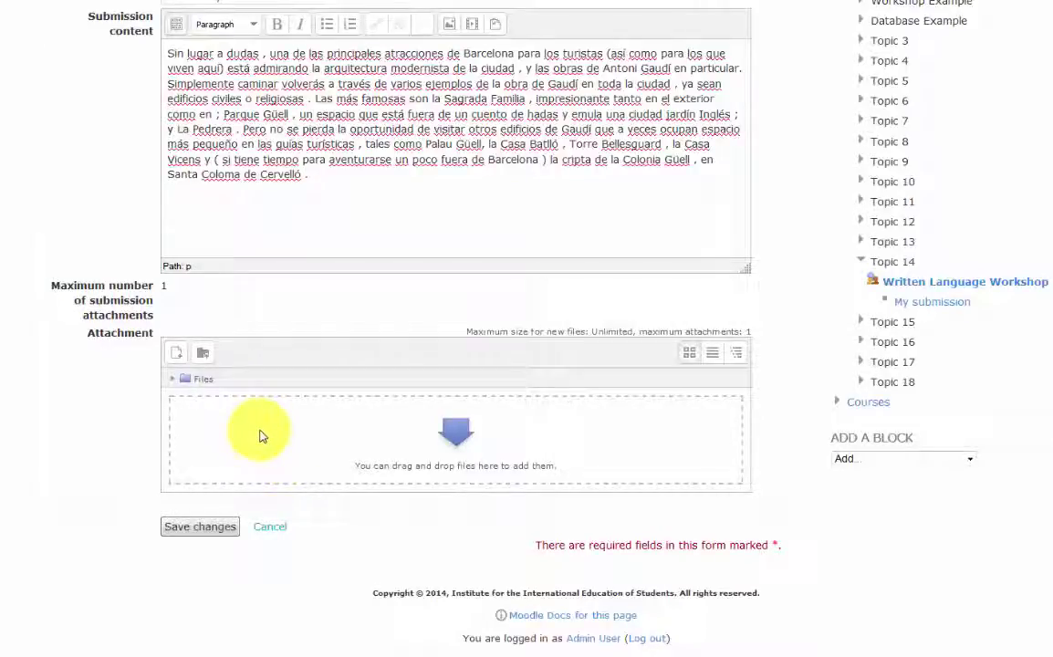
left_click(222, 535)
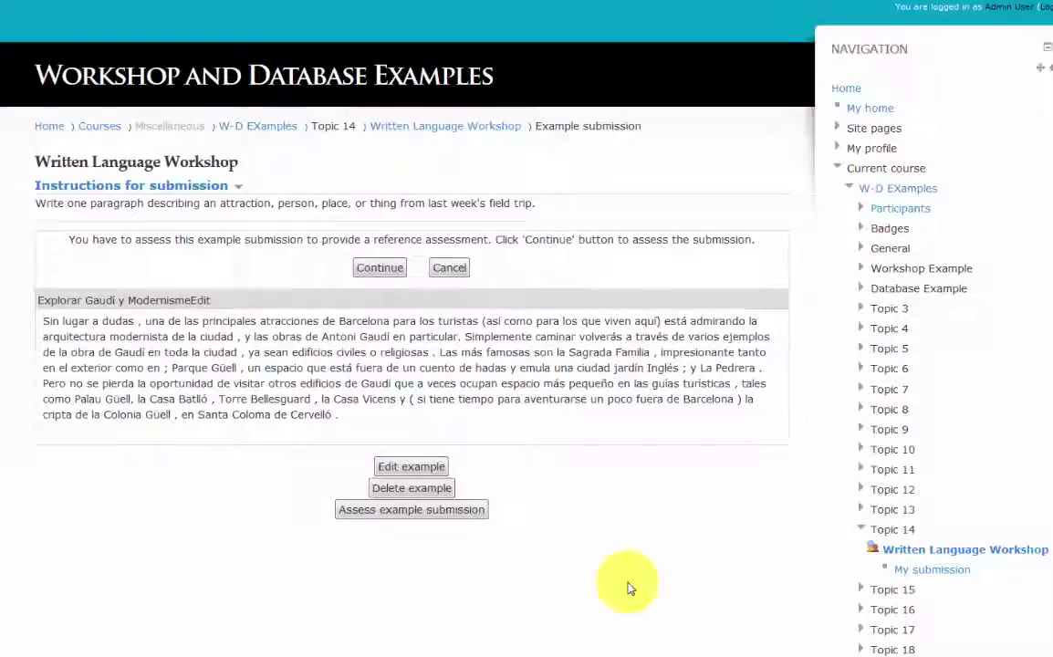
Open the reference assessment of the example submission and examine the instructions, the three graded aspects and the overall feedback fields
left_click(415, 509)
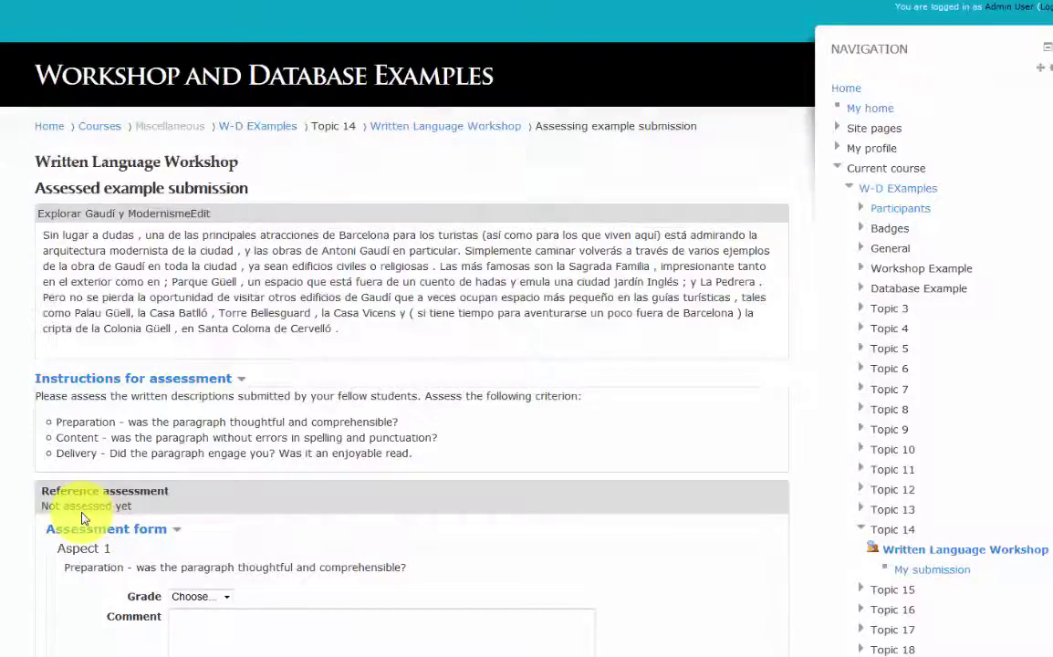
scroll(536, 611, "down", 5)
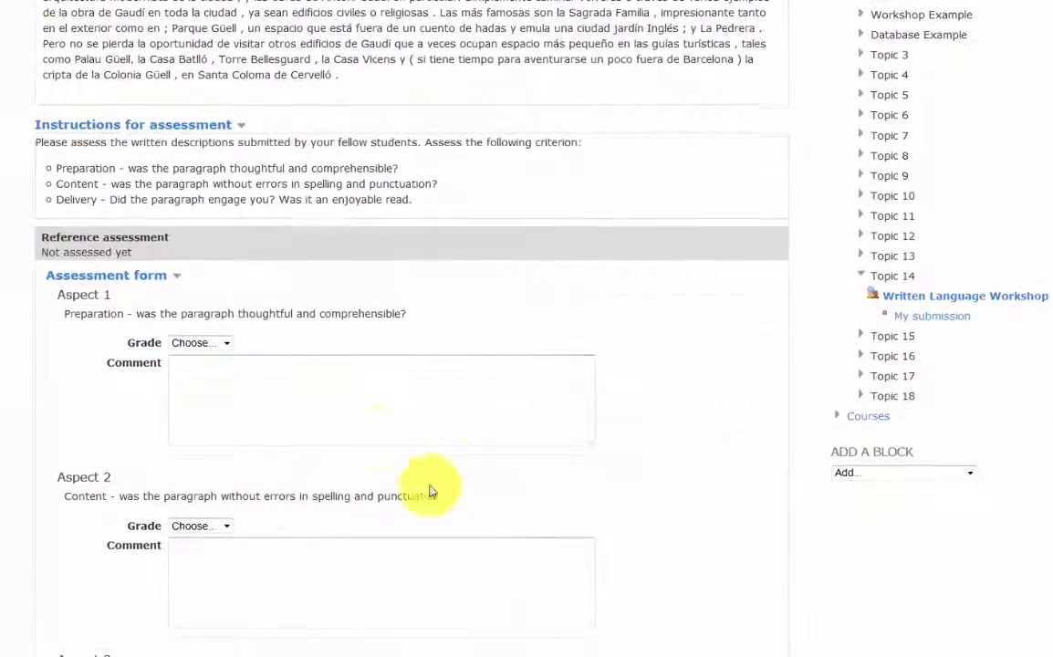
scroll(693, 584, "down", 10)
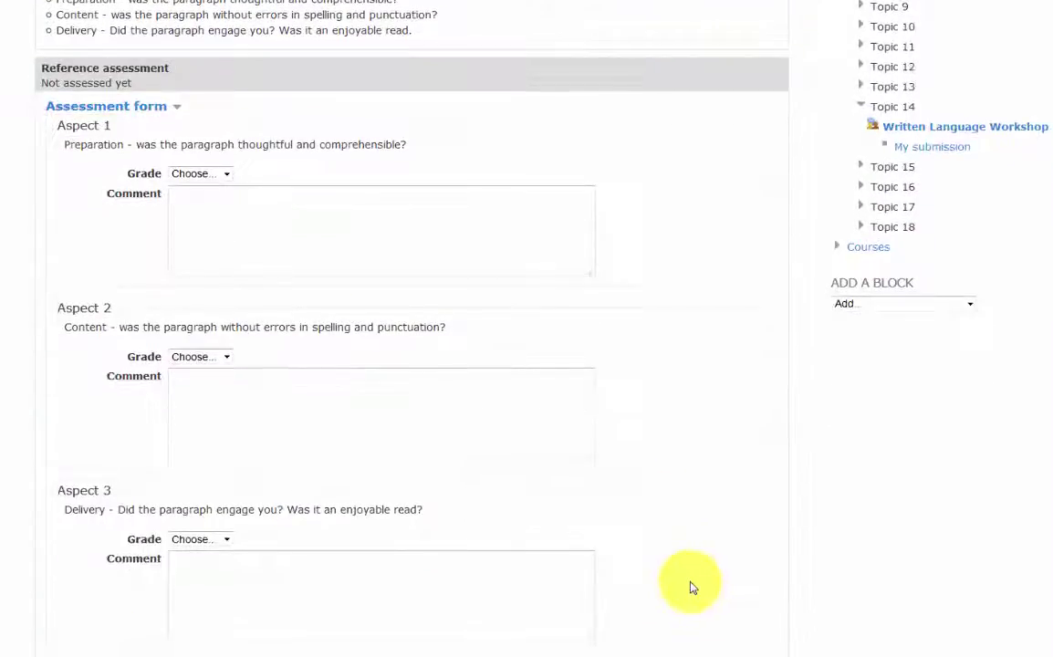
scroll(691, 587, "down", 2)
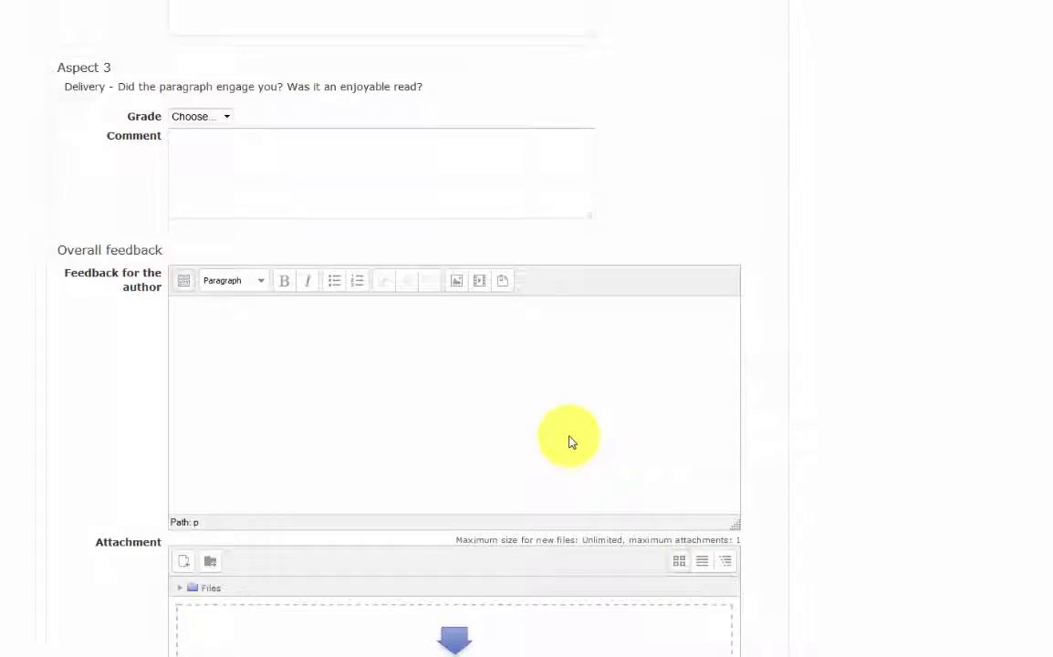
scroll(566, 441, "down", 3)
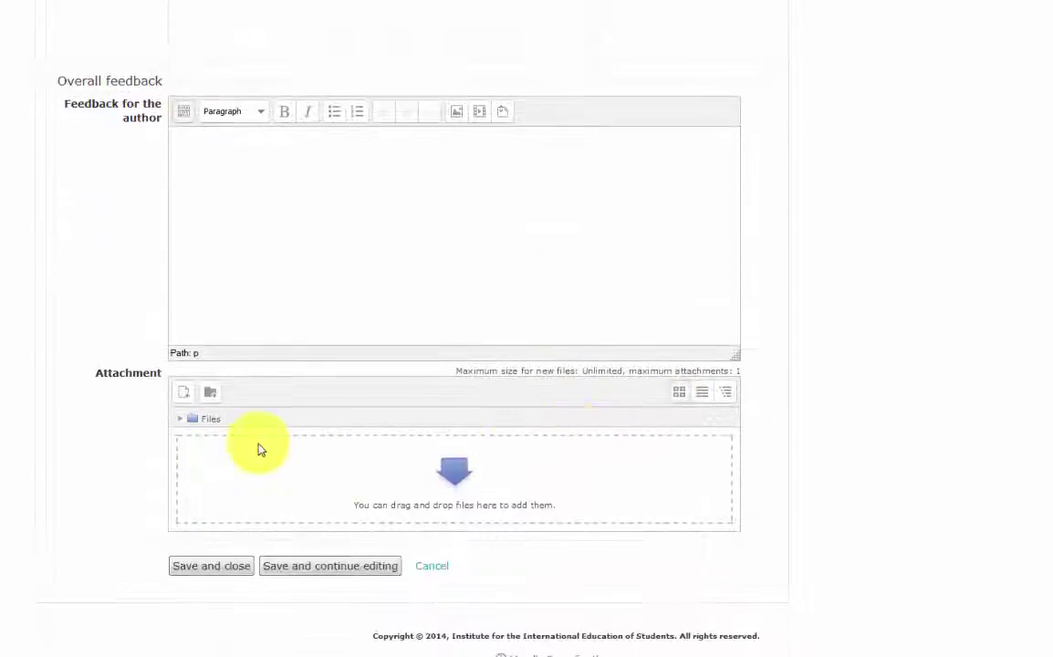
scroll(816, 505, "down", 1)
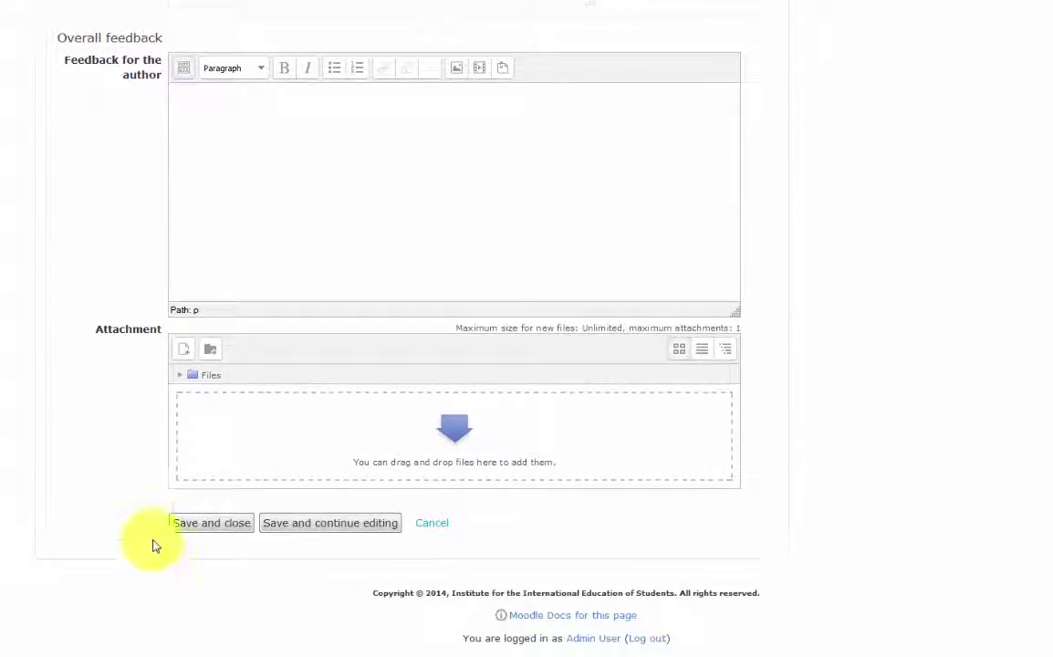
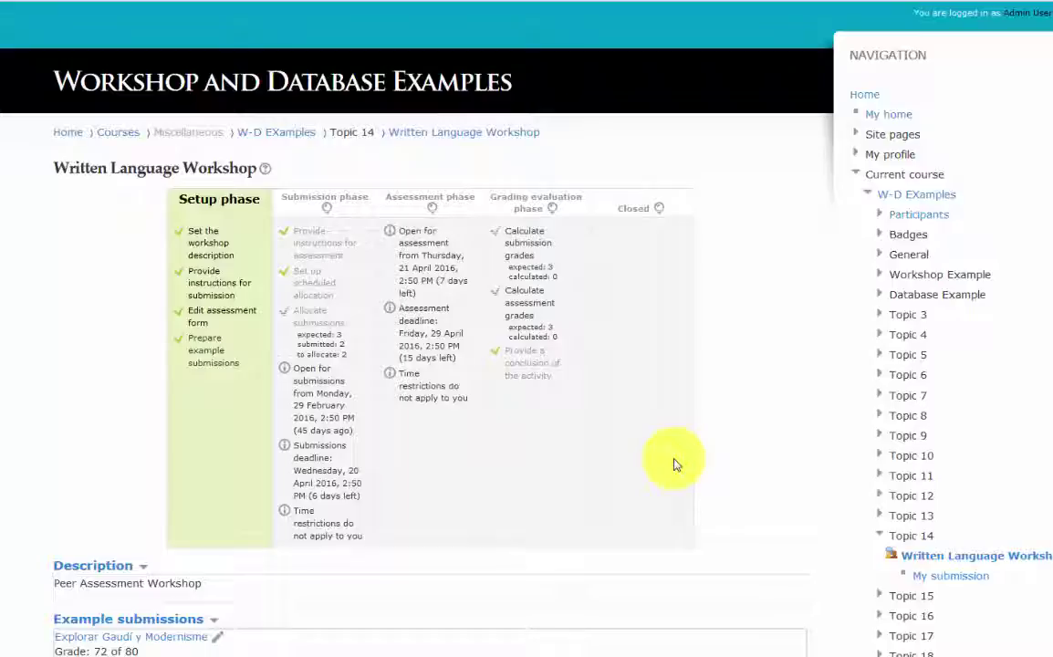
Switch the workshop from the setup phase to the Submission phase and confirm the switch
left_click(328, 213)
left_click(399, 239)
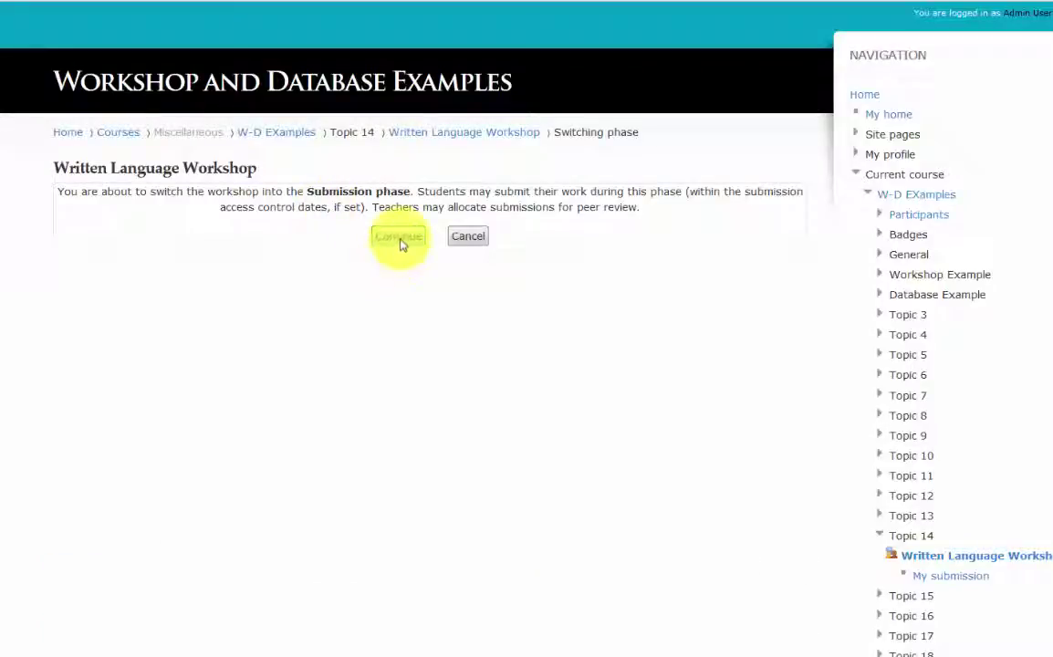
Examine the Submission phase tasks, the manual, random and scheduled allocation options, and the help on scheduled allocation settings
scroll(429, 265, "down", 1)
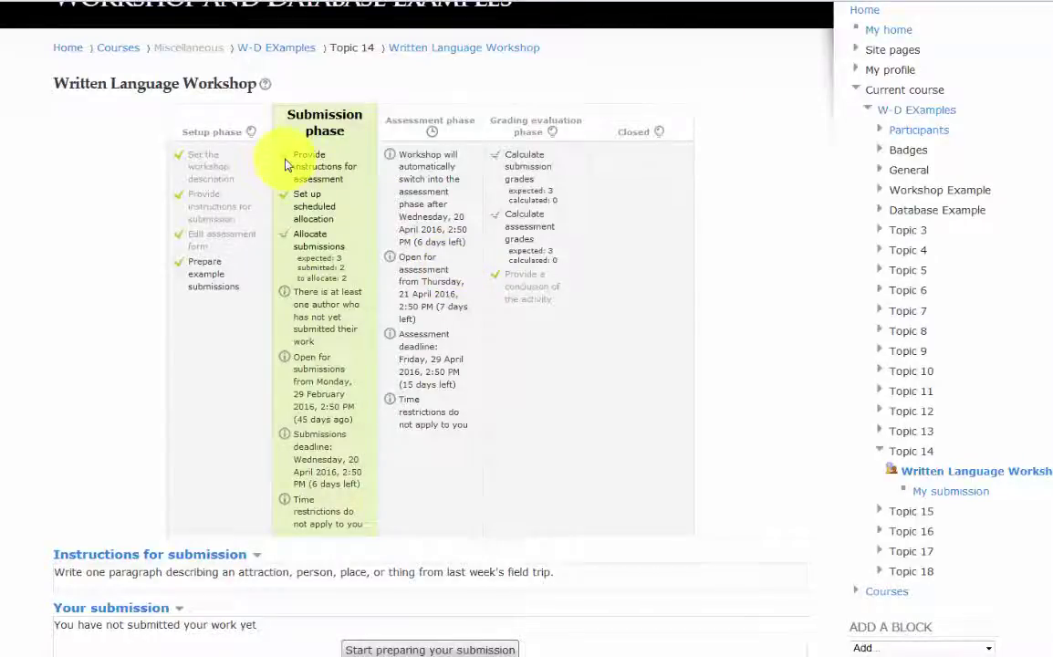
scroll(284, 165, "up", 1)
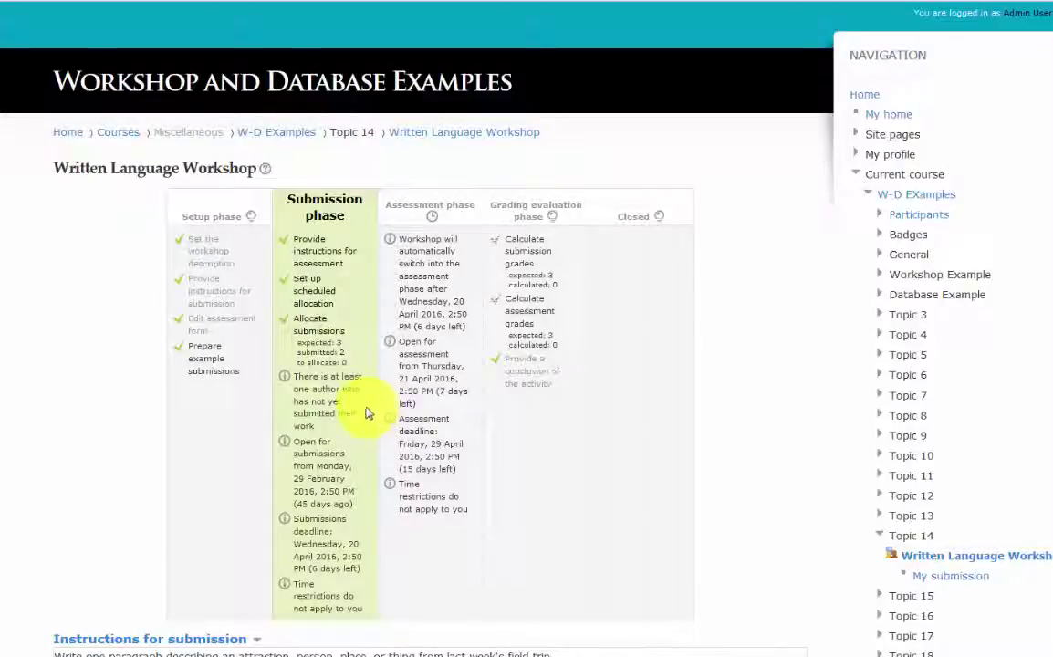
left_click(317, 320)
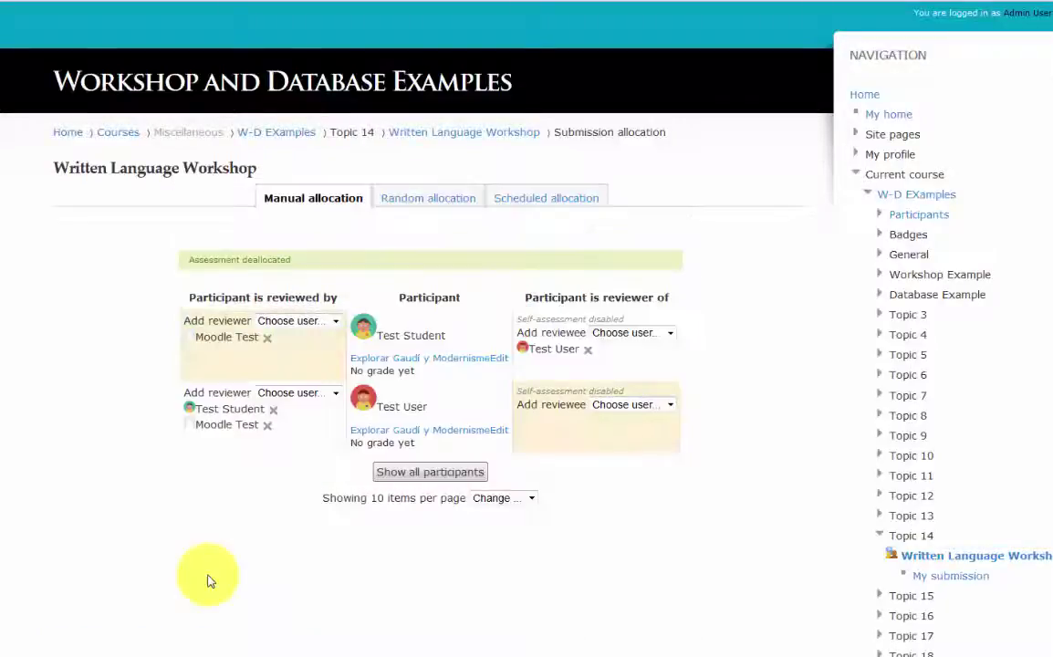
left_click(442, 205)
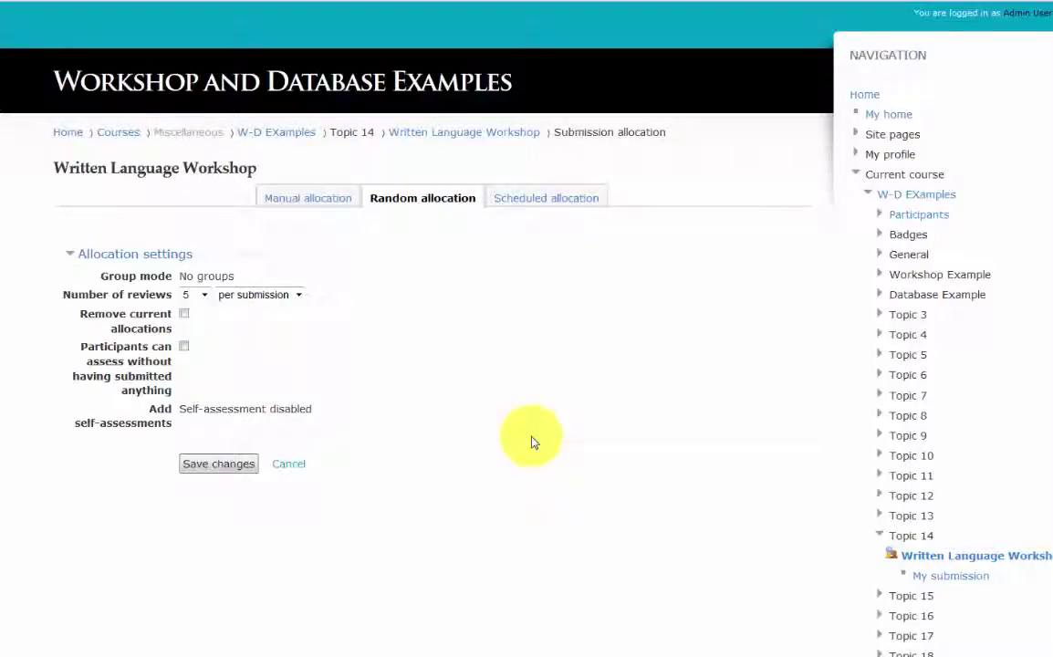
left_click(568, 204)
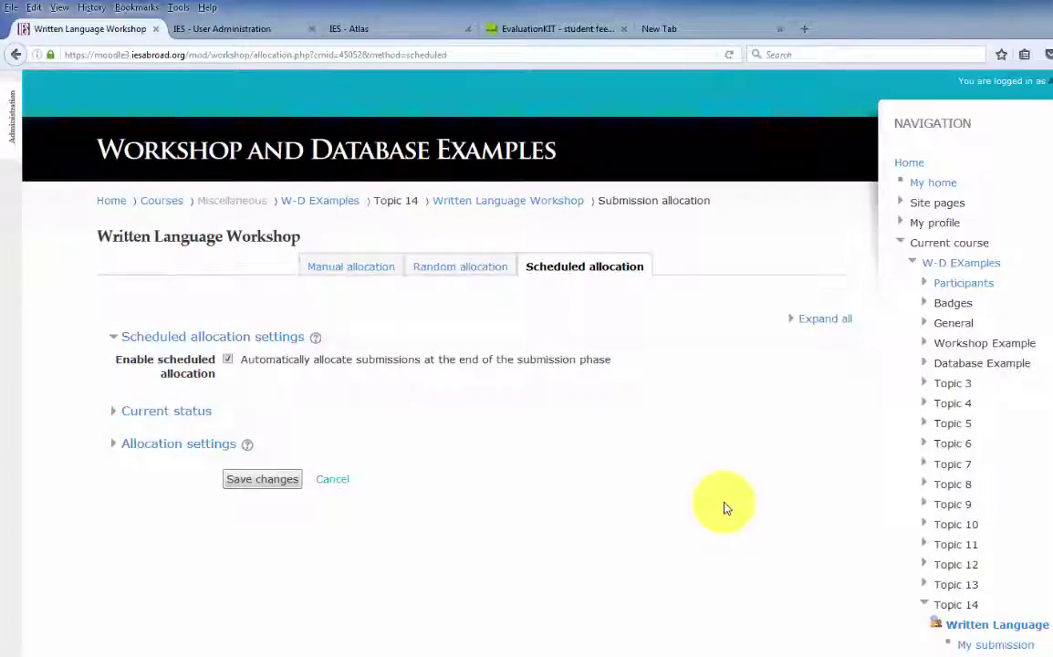
left_click(281, 266)
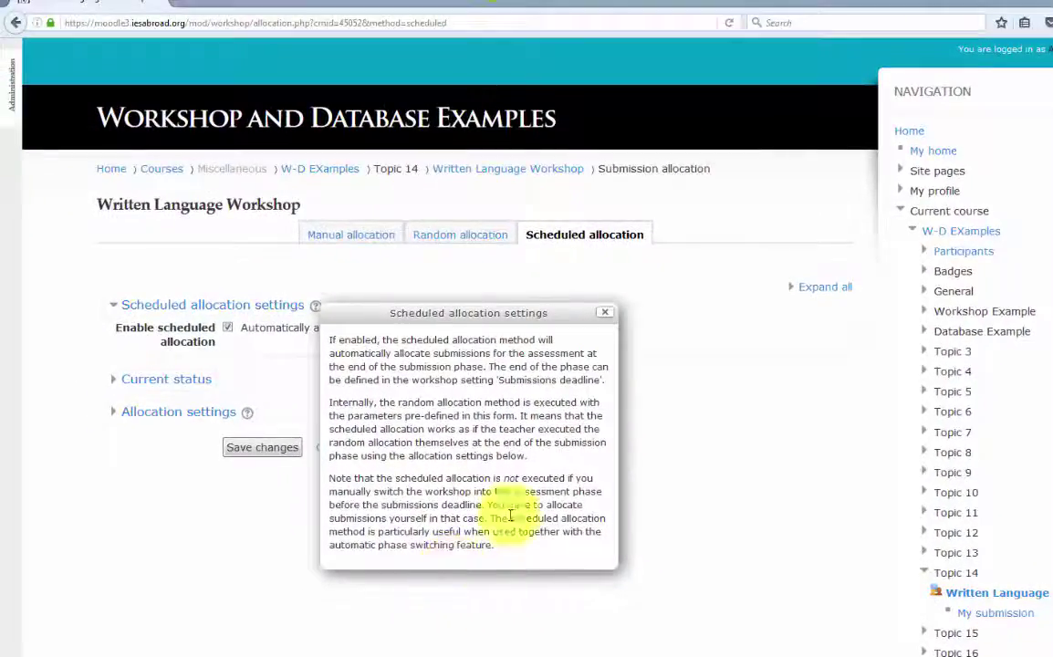
left_click(821, 466)
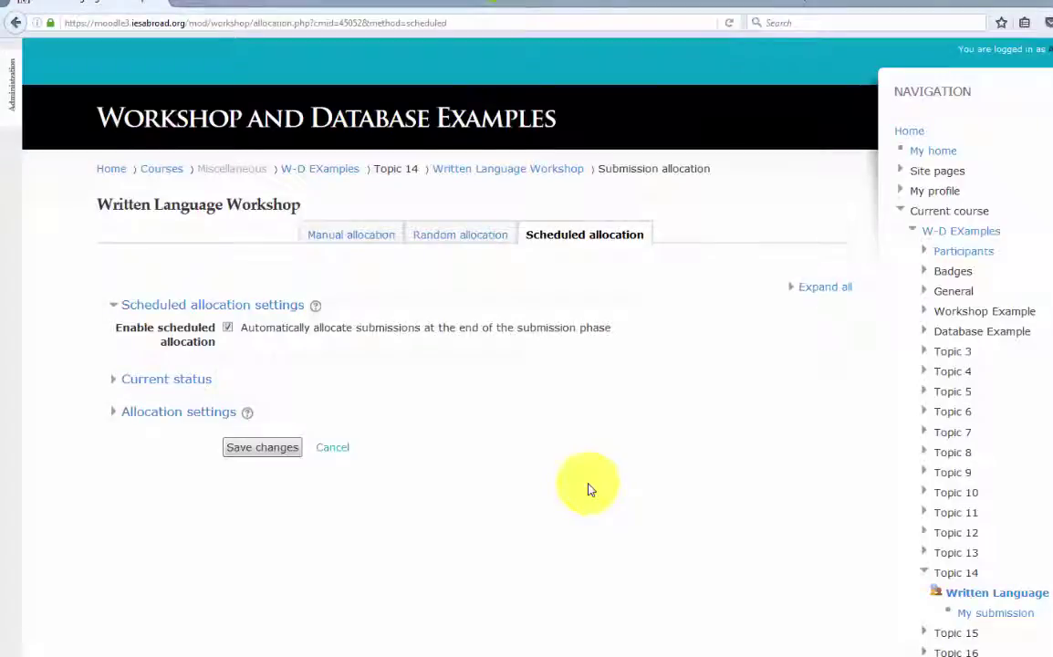
Open the workshop's settings and examine the Availability options, including switching to the next phase after the submission deadline
mouse_move(15, 91)
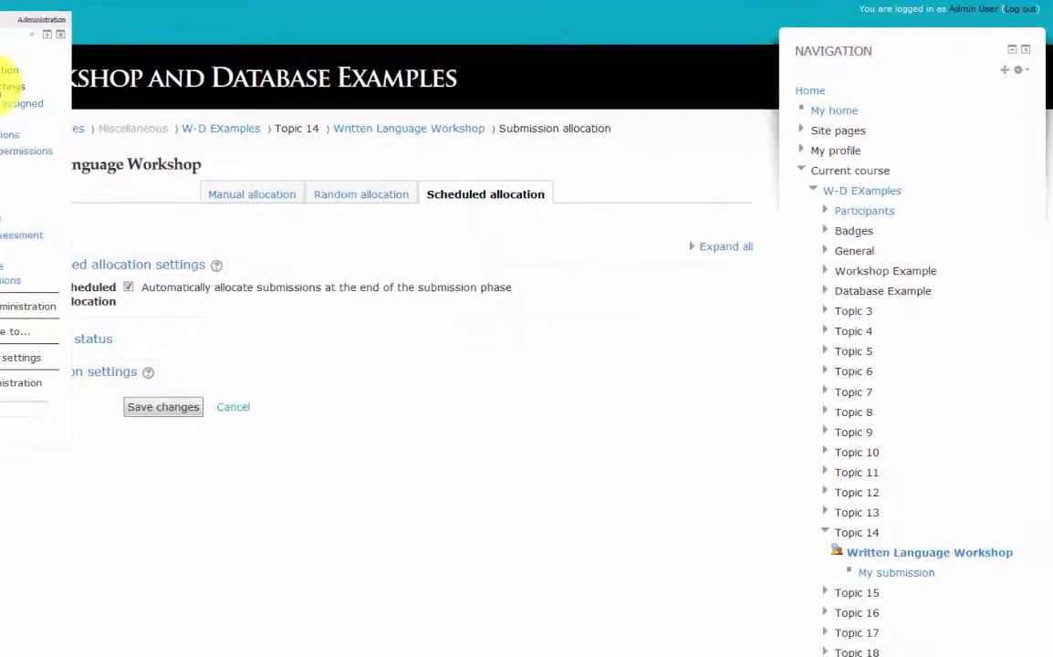
left_click(13, 86)
scroll(12, 429, "down", 5)
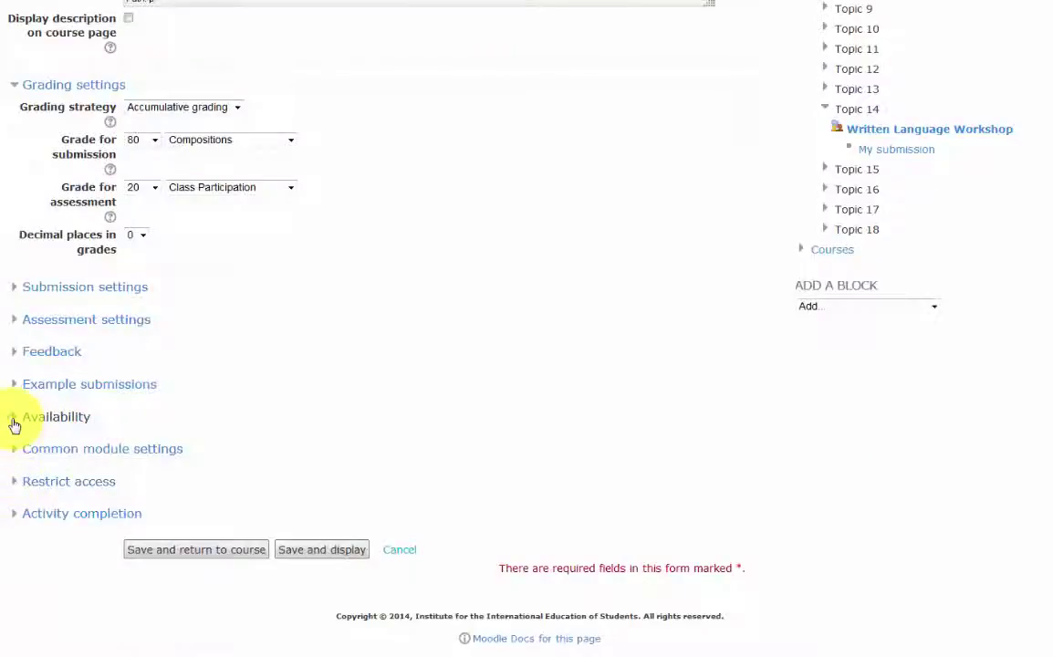
left_click(13, 419)
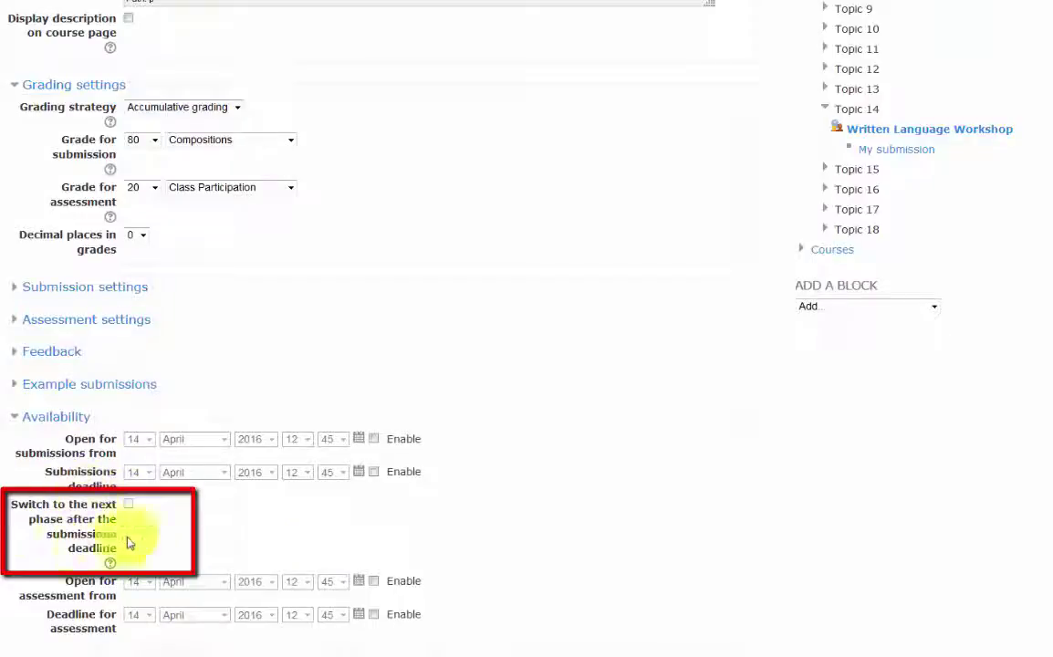
scroll(146, 605, "up", 5)
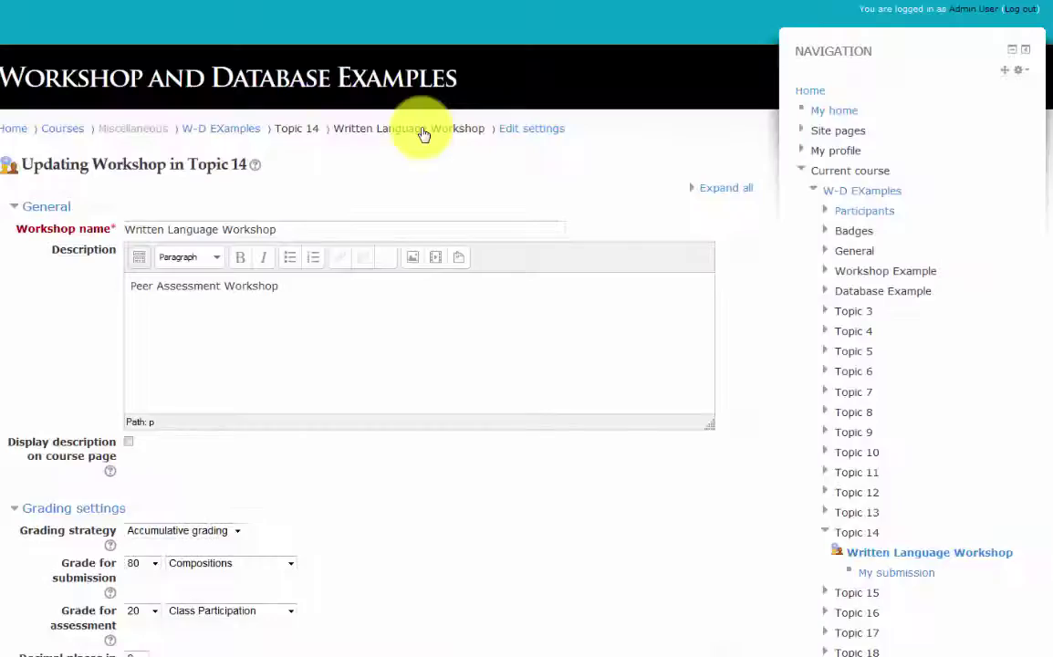
Return to the workshop's submission allocation and randomly allocate 1 review per submission, saving the allocation
left_click(423, 134)
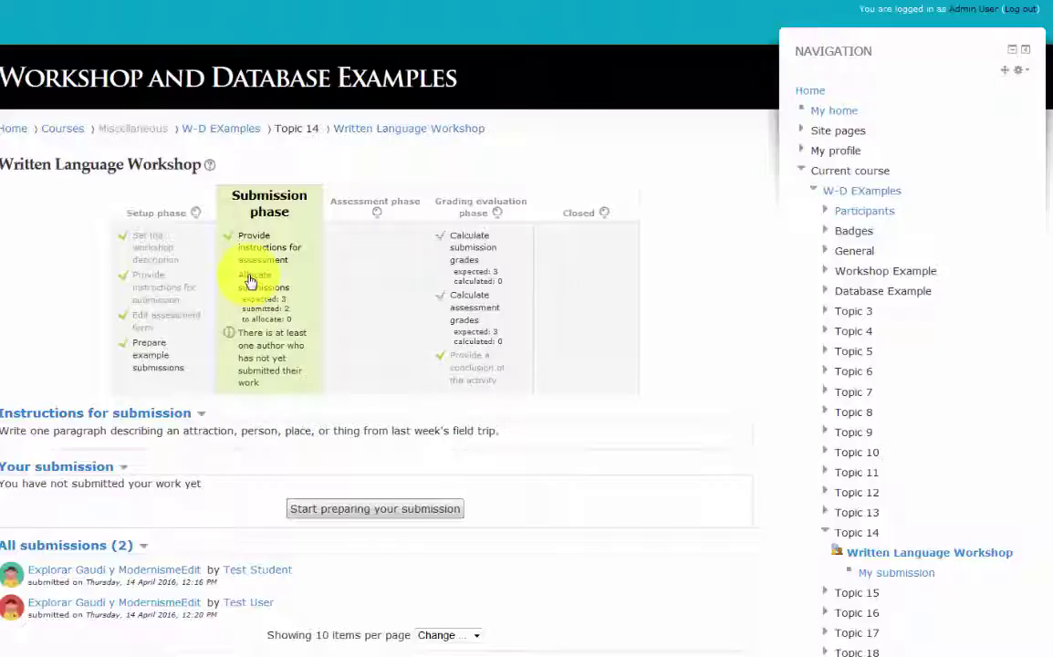
left_click(251, 281)
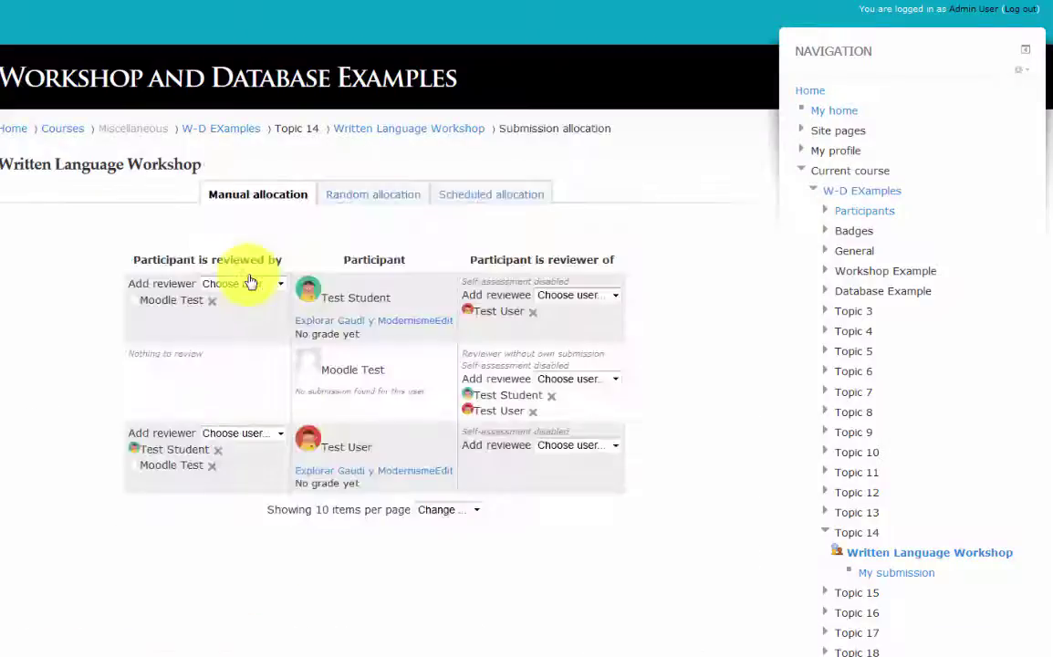
left_click(385, 199)
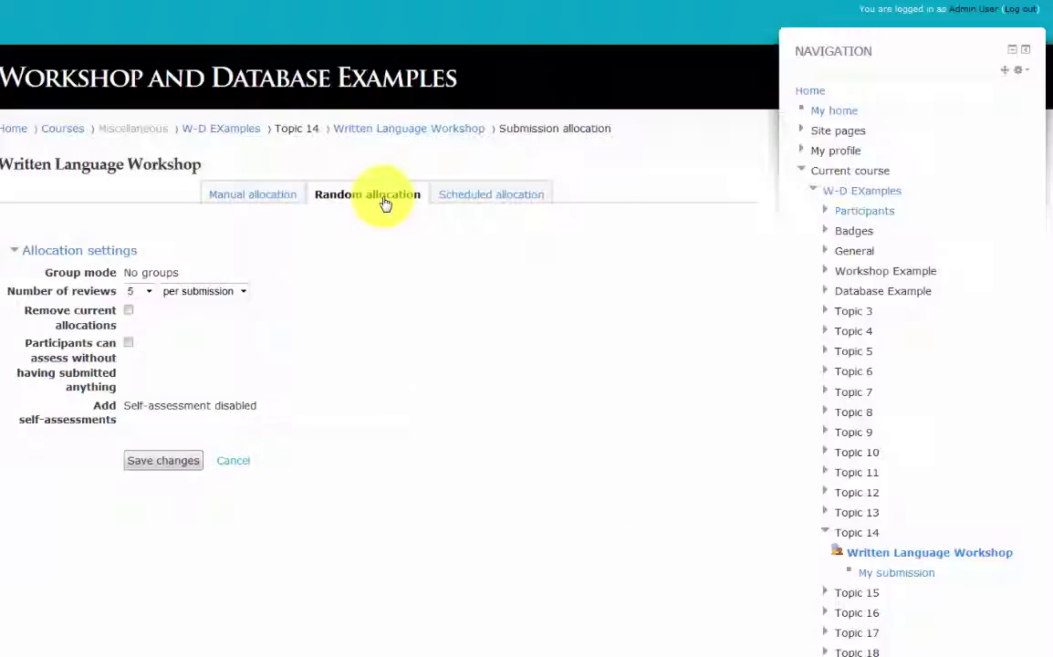
left_click(149, 292)
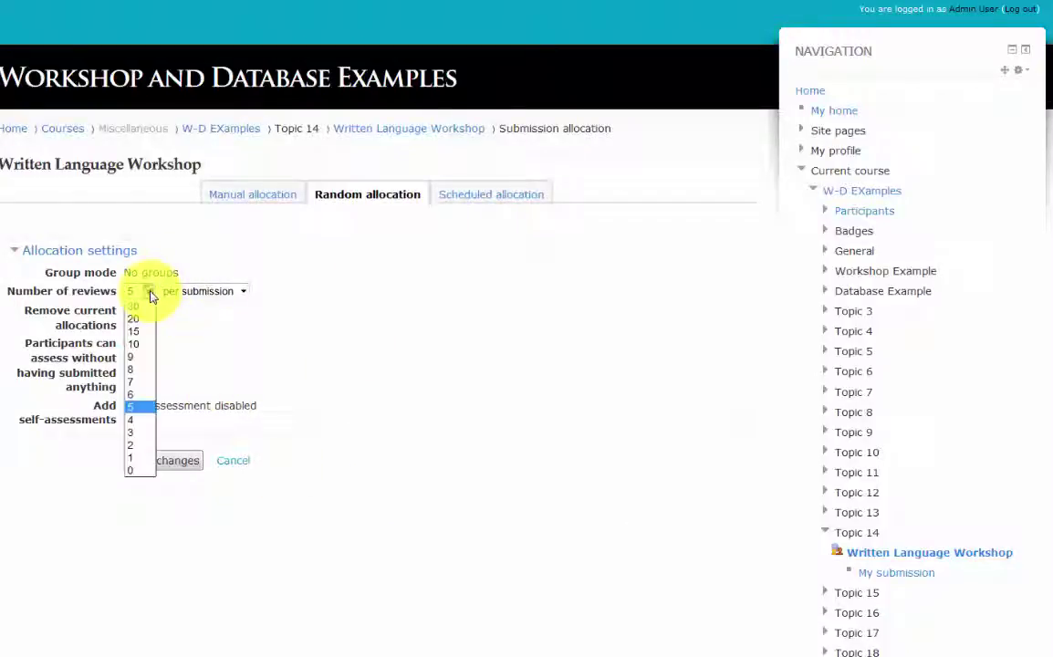
left_click(152, 463)
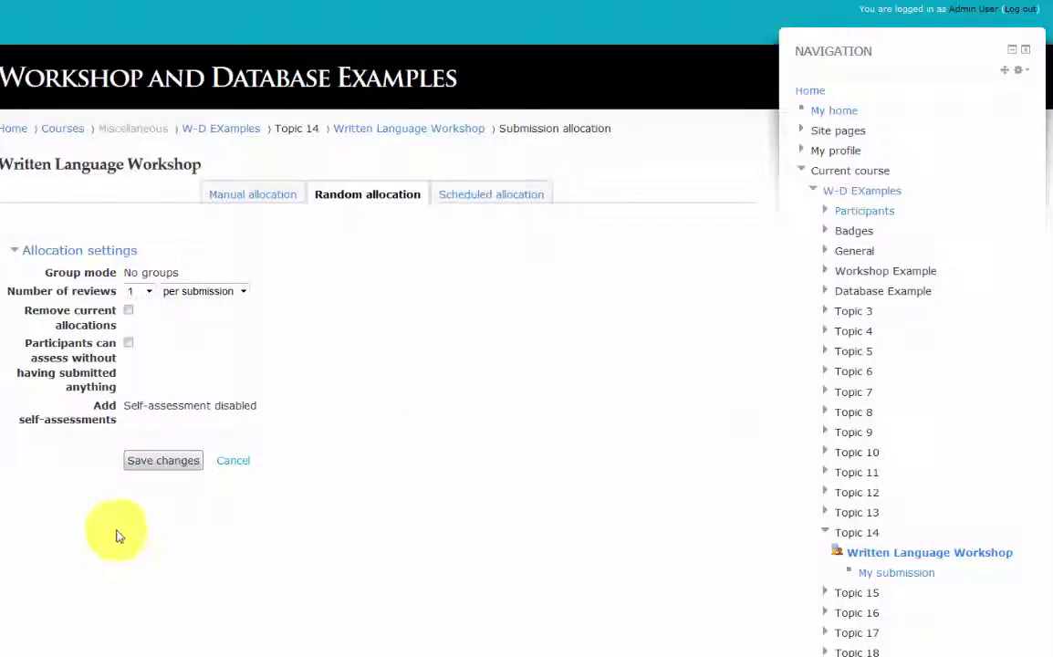
left_click(159, 466)
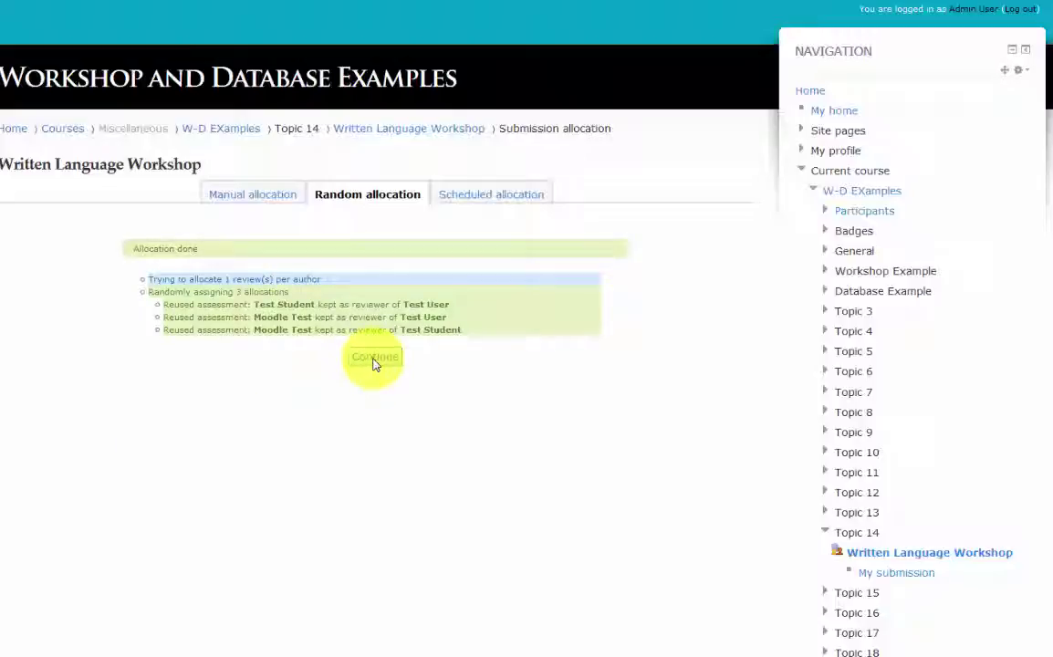
left_click(374, 357)
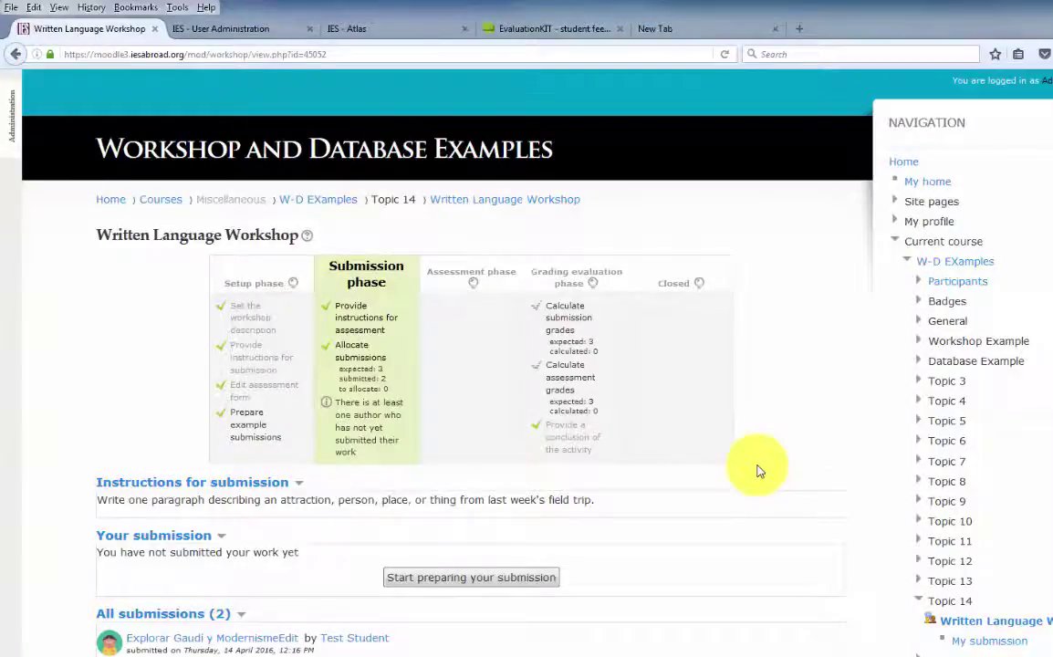
Switch the workshop from the Submission phase to the Assessment phase and confirm the switch
left_click(474, 289)
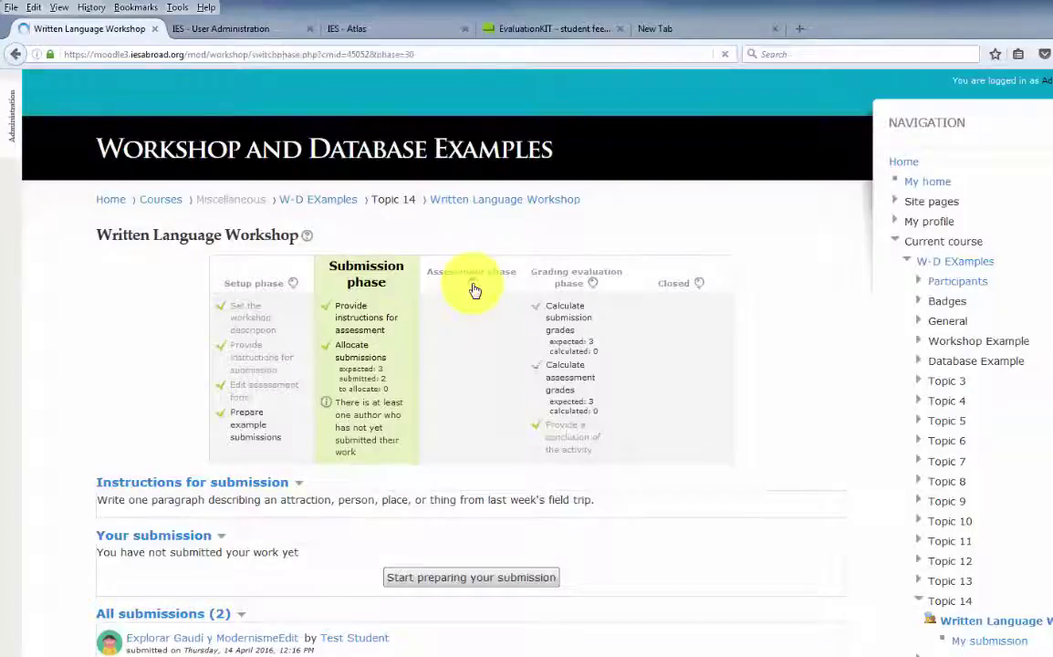
left_click(439, 304)
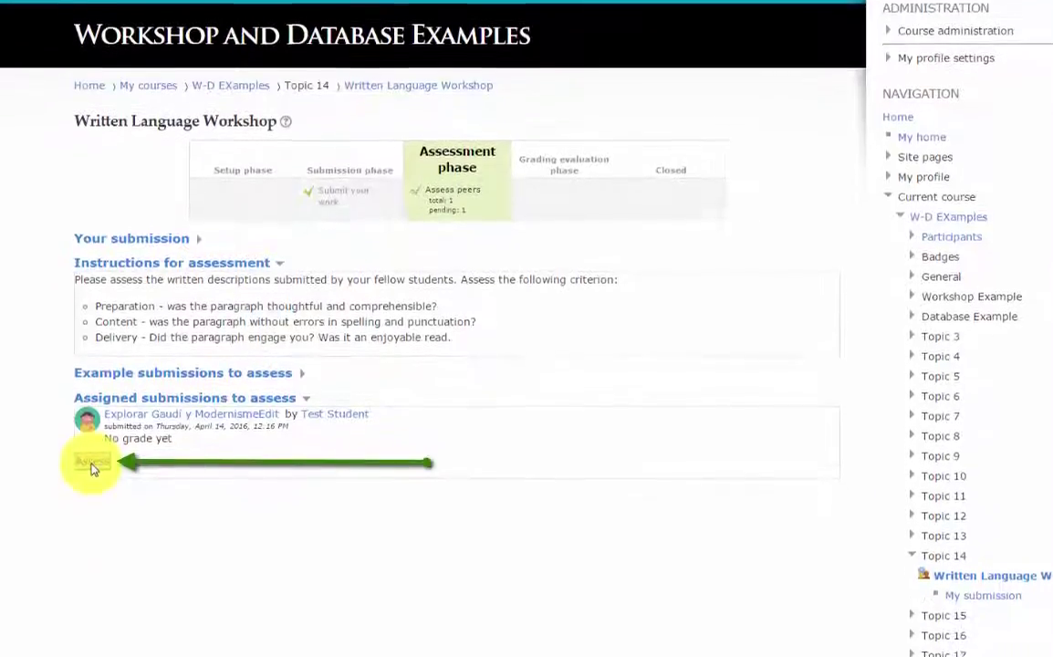
Start assessing the assigned peer submission as a student and grade Preparation 8 / 10, Content 10 / 10 and Delivery 10 / 10
left_click(91, 450)
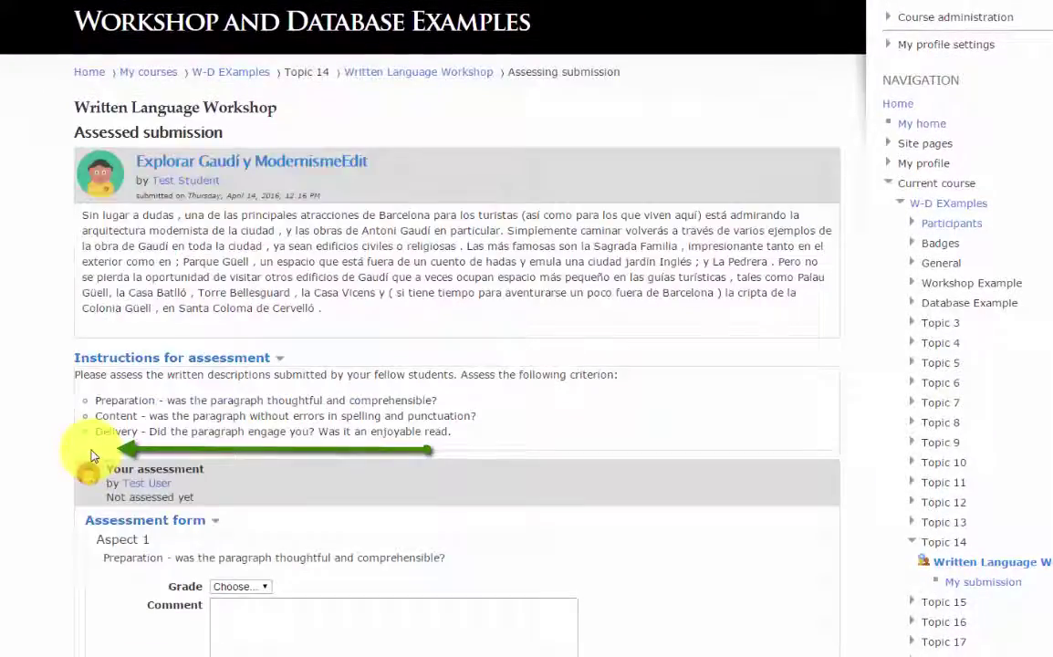
scroll(704, 573, "down", 1)
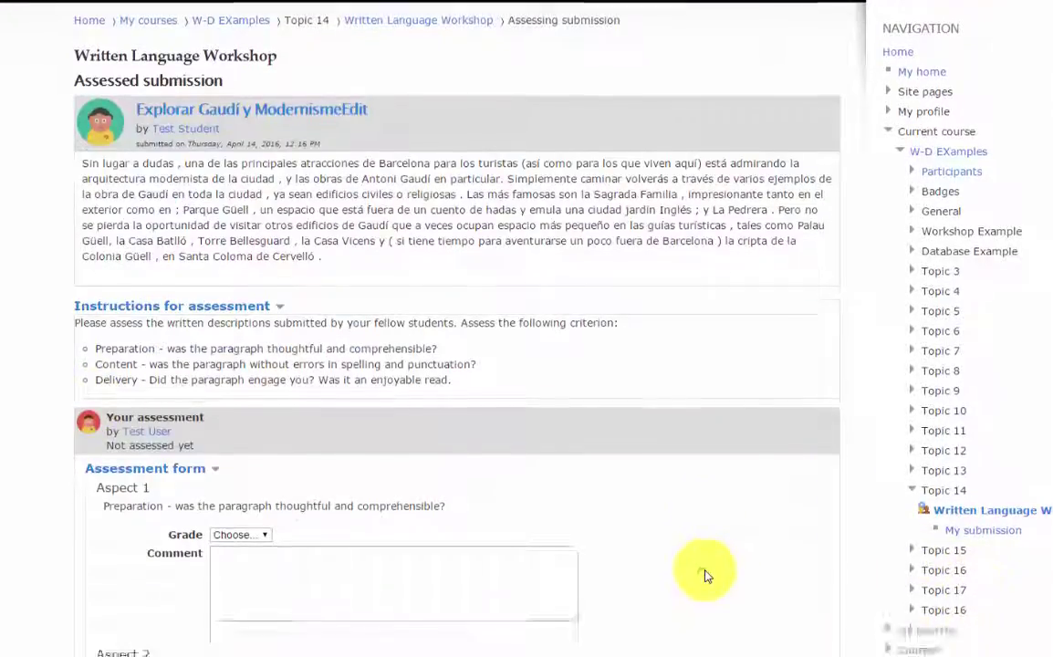
scroll(704, 573, "down", 5)
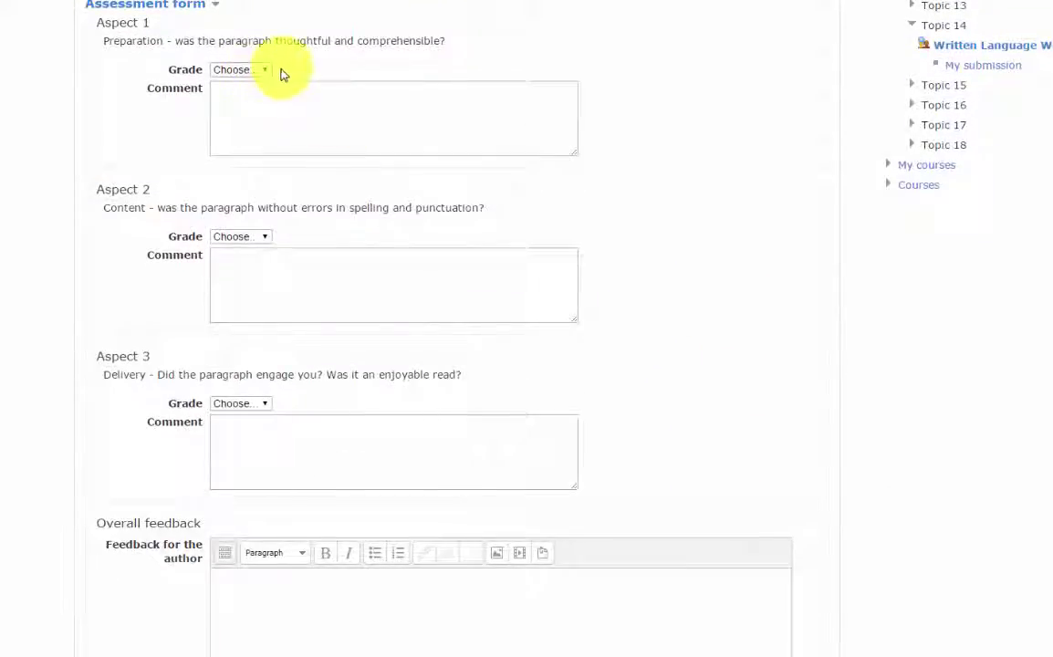
left_click(263, 71)
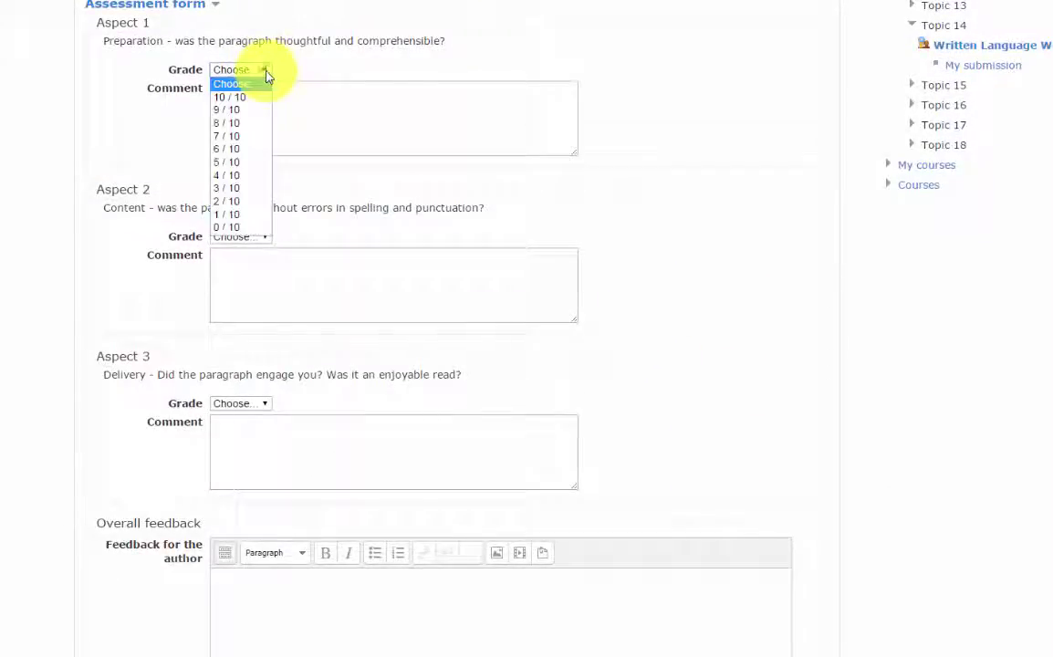
left_click(231, 126)
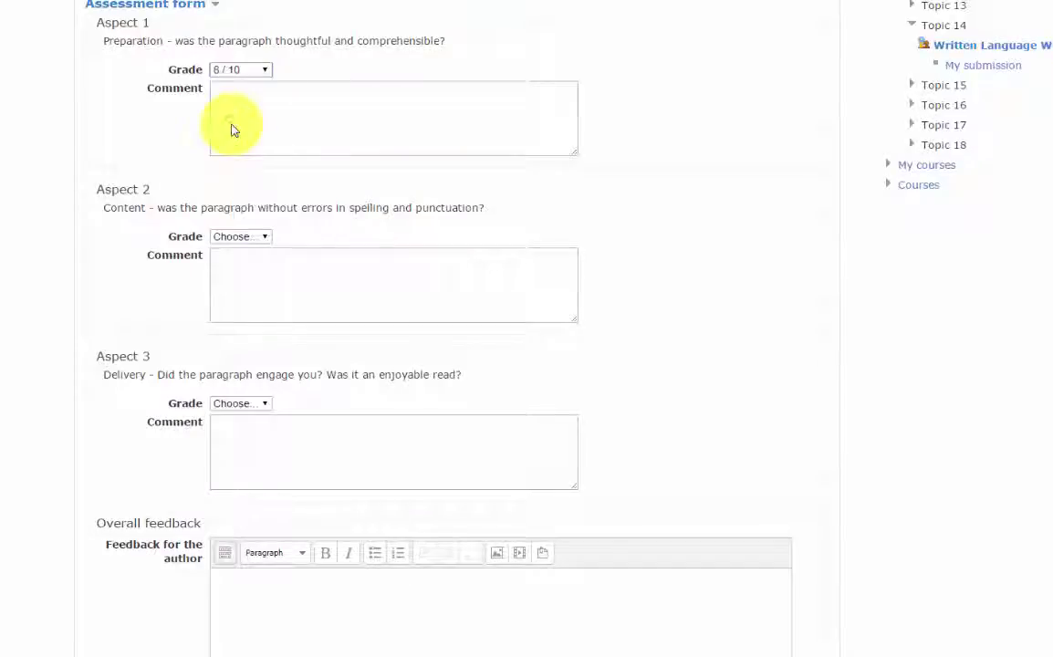
left_click(264, 238)
left_click(241, 265)
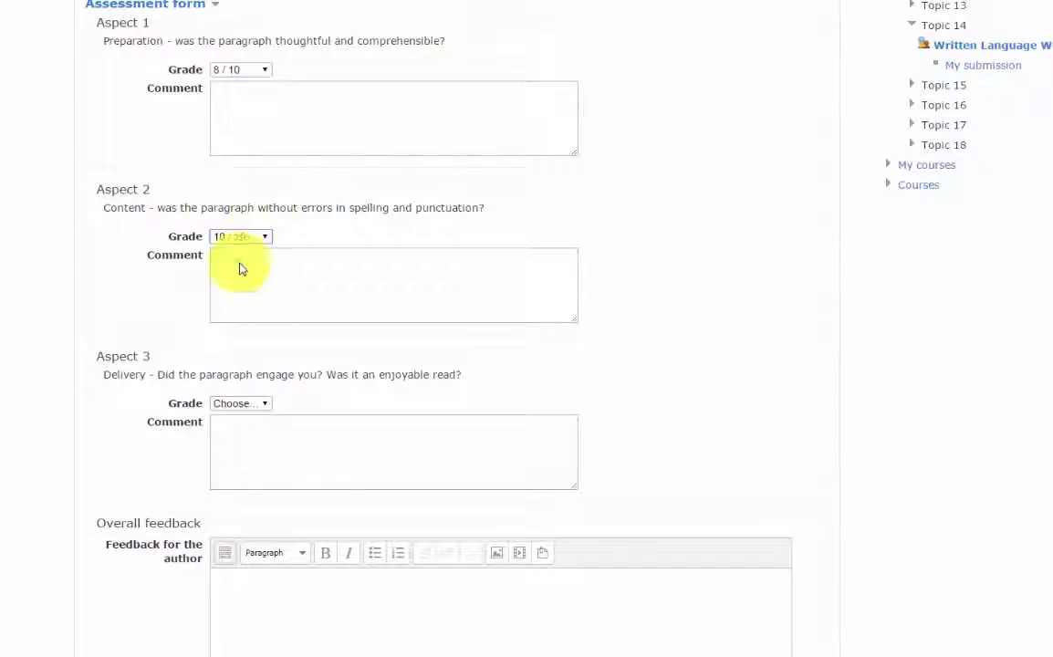
left_click(264, 406)
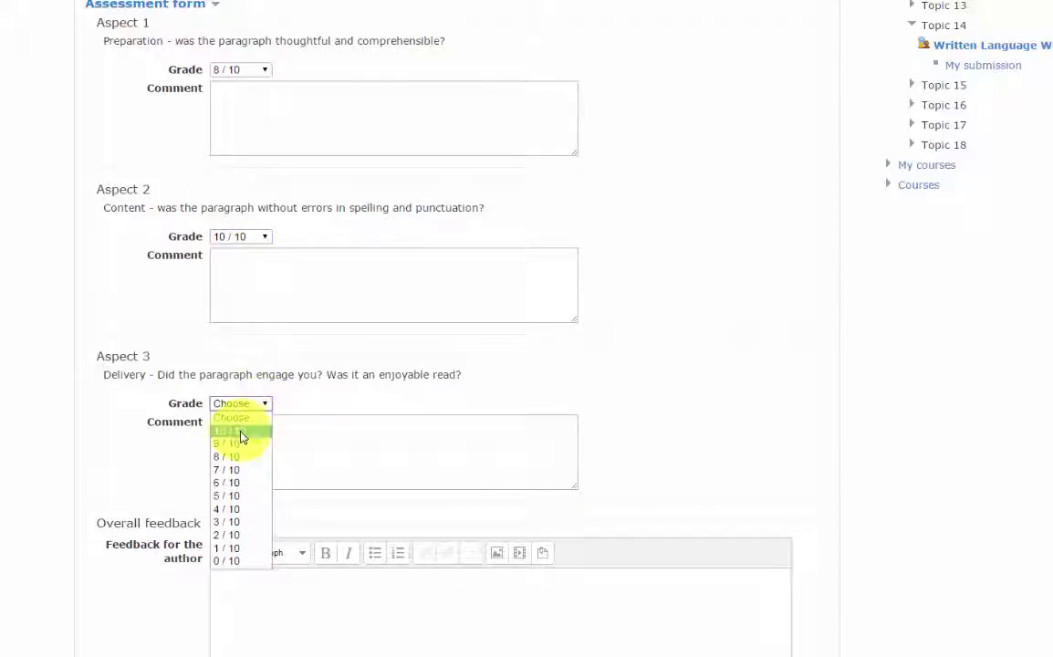
left_click(242, 432)
Enter "No feedback at this time" as the overall feedback for the author, then save and close the assessment
scroll(886, 442, "down", 3)
scroll(886, 442, "down", 3)
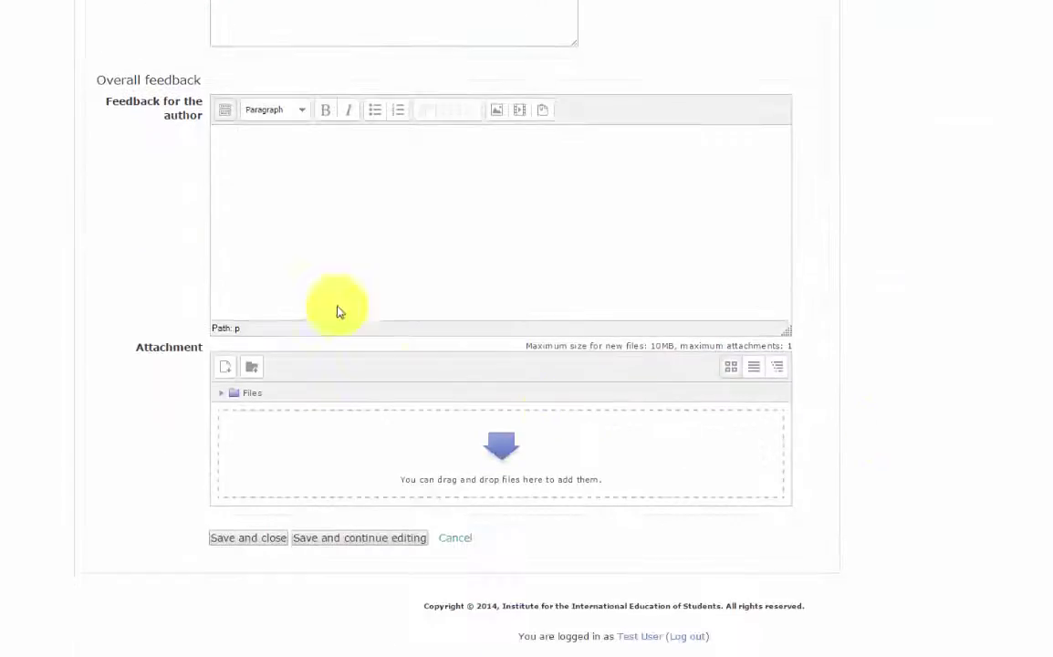
left_click(323, 206)
type("No ff")
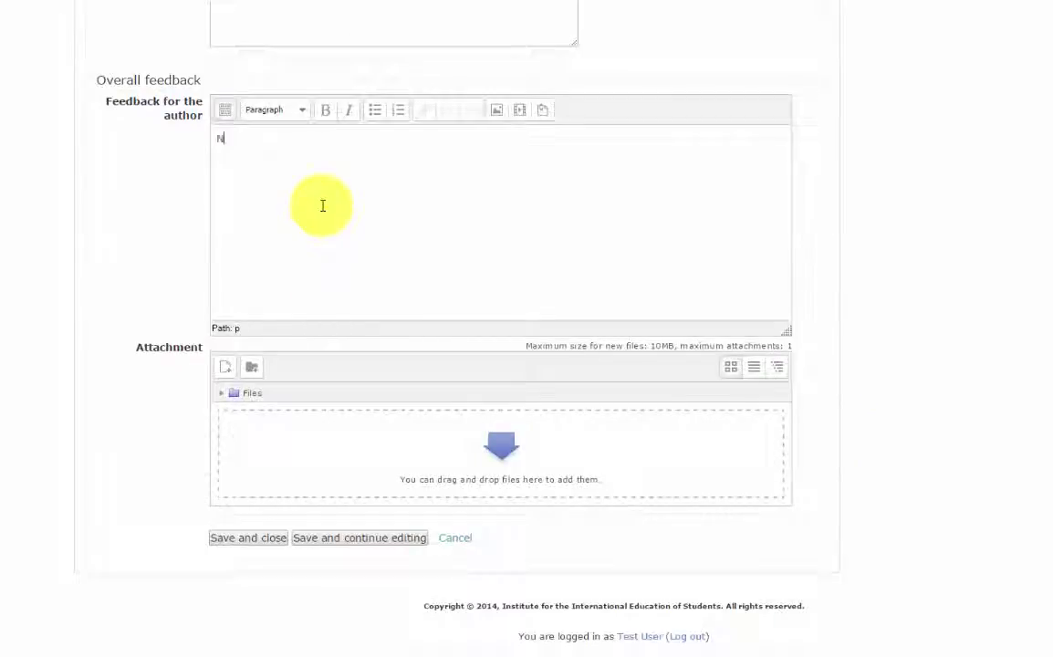
type("eedback a")
type("t this time")
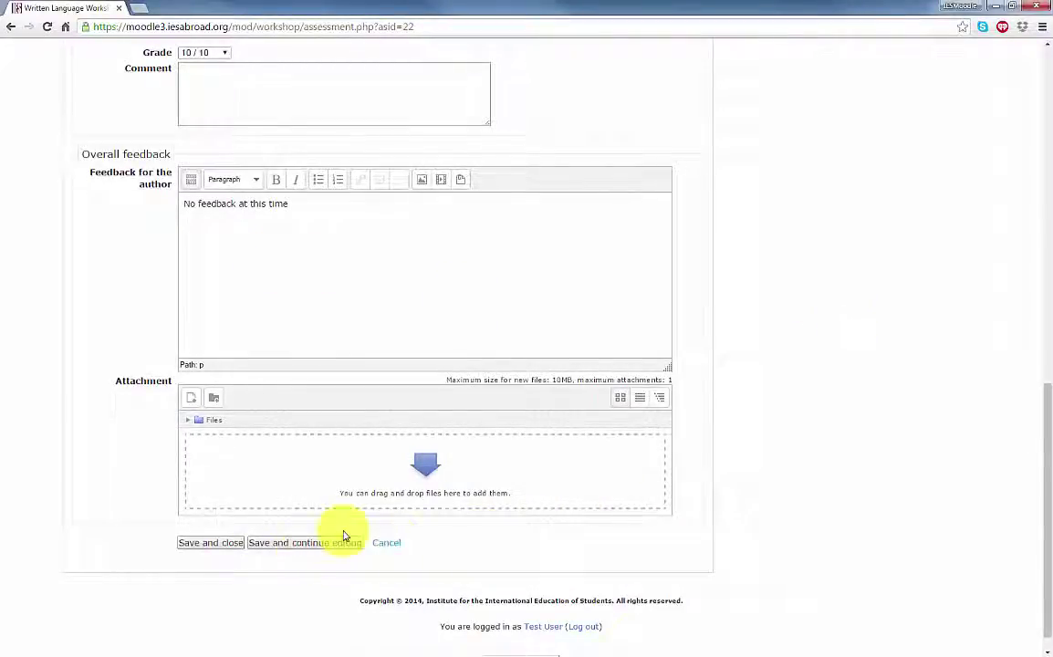
left_click(211, 543)
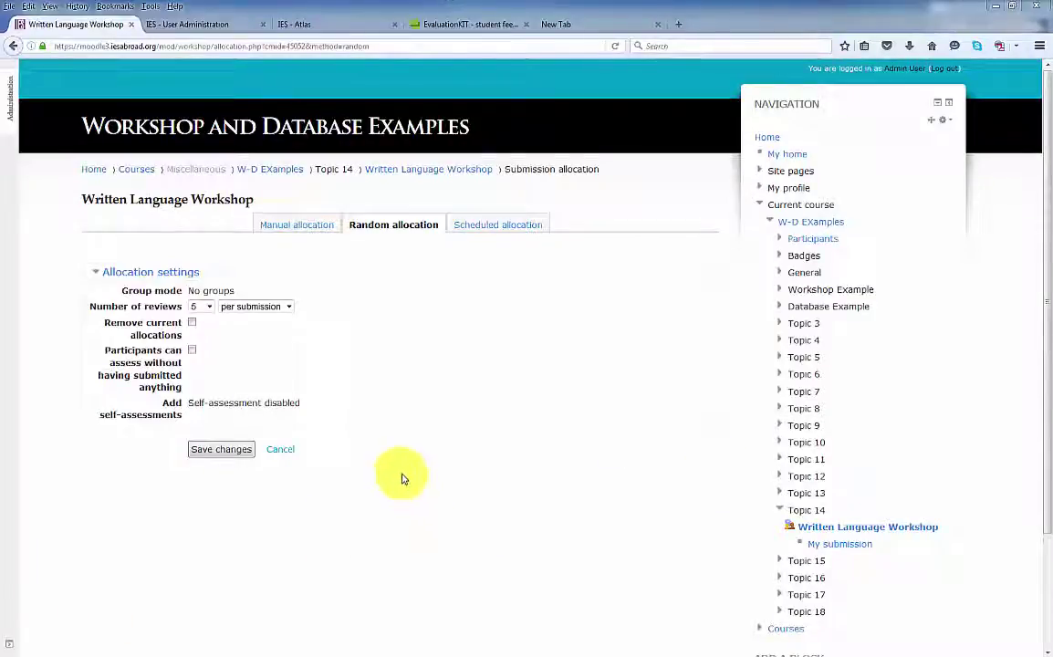
Return to the workshop overview as the administrator and examine the grades received and given in the workshop grades report
left_click(447, 173)
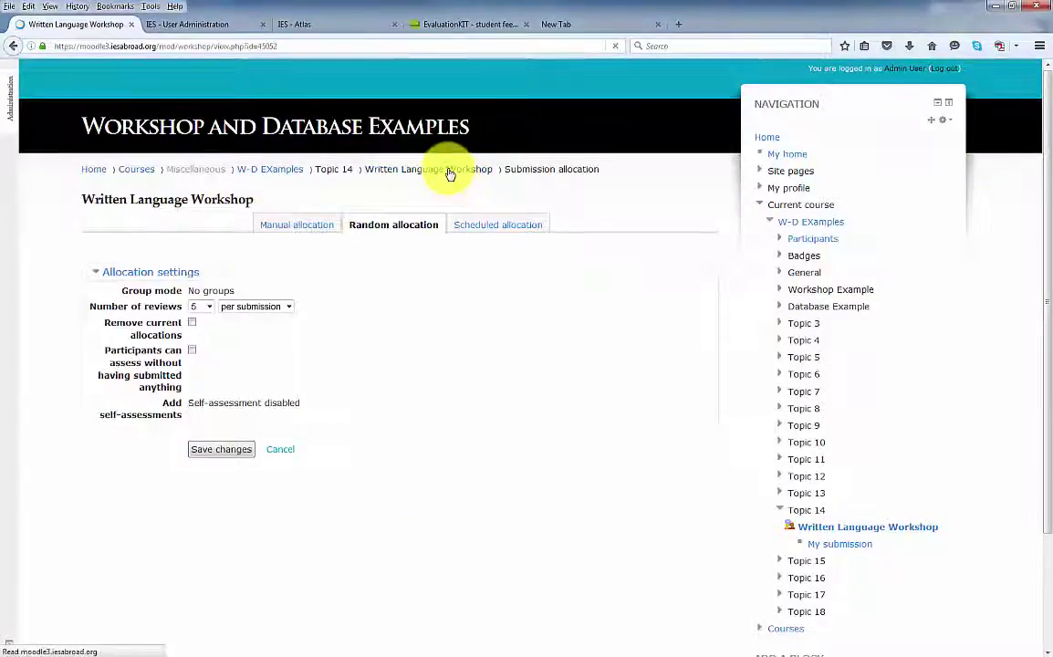
scroll(358, 420, "down", 3)
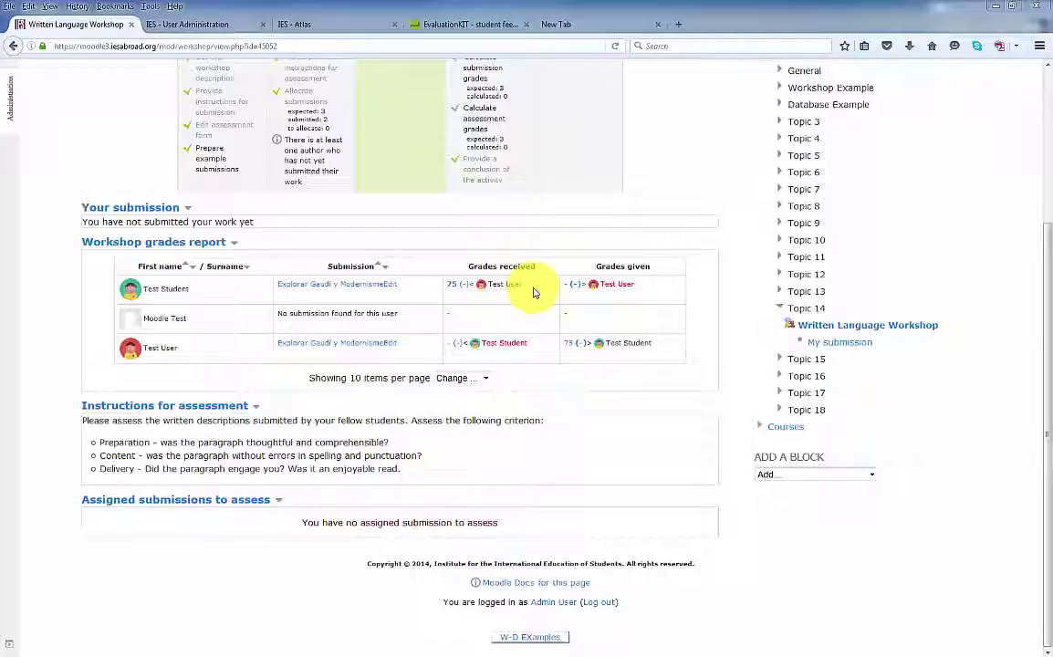
scroll(534, 292, "up", 4)
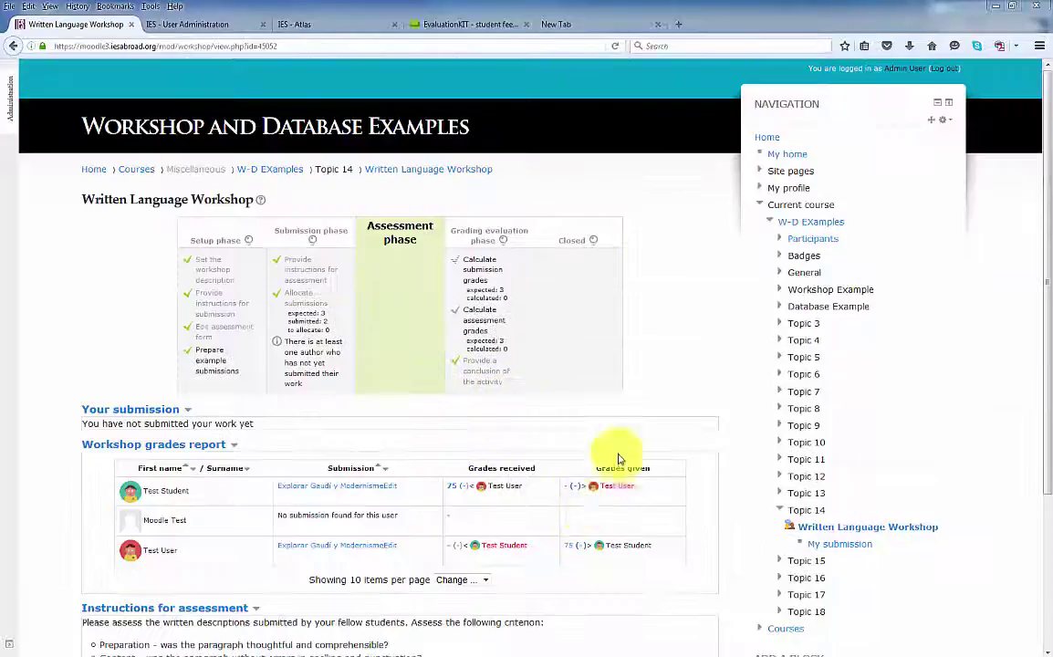
Switch the workshop to the Grading evaluation phase, confirm it, and re-calculate the grades with the comparison of assessments at fair
left_click(505, 245)
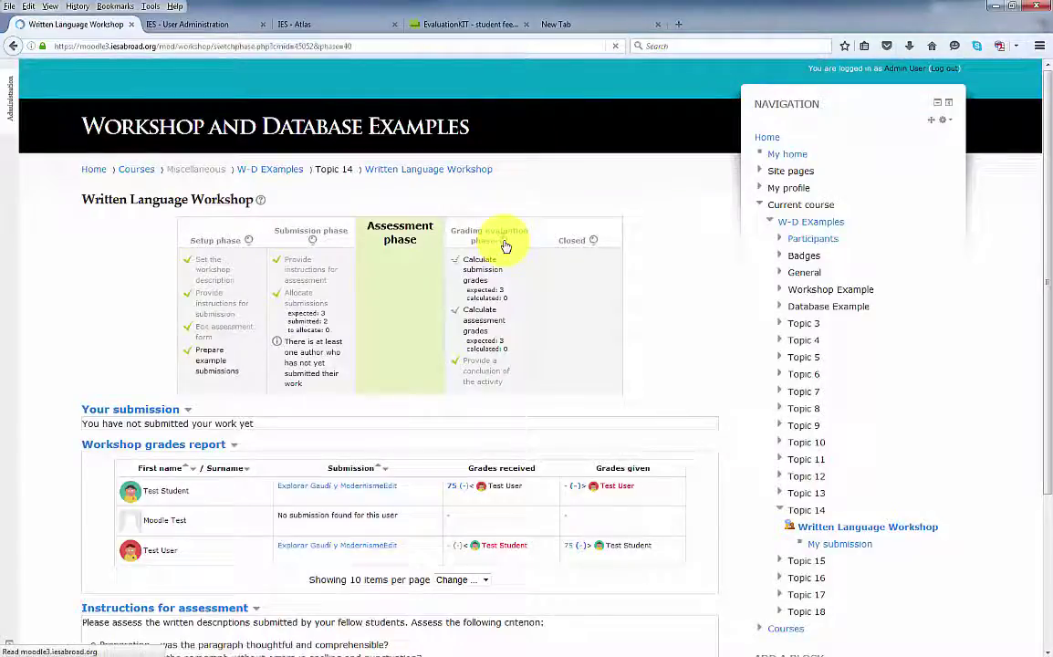
left_click(373, 257)
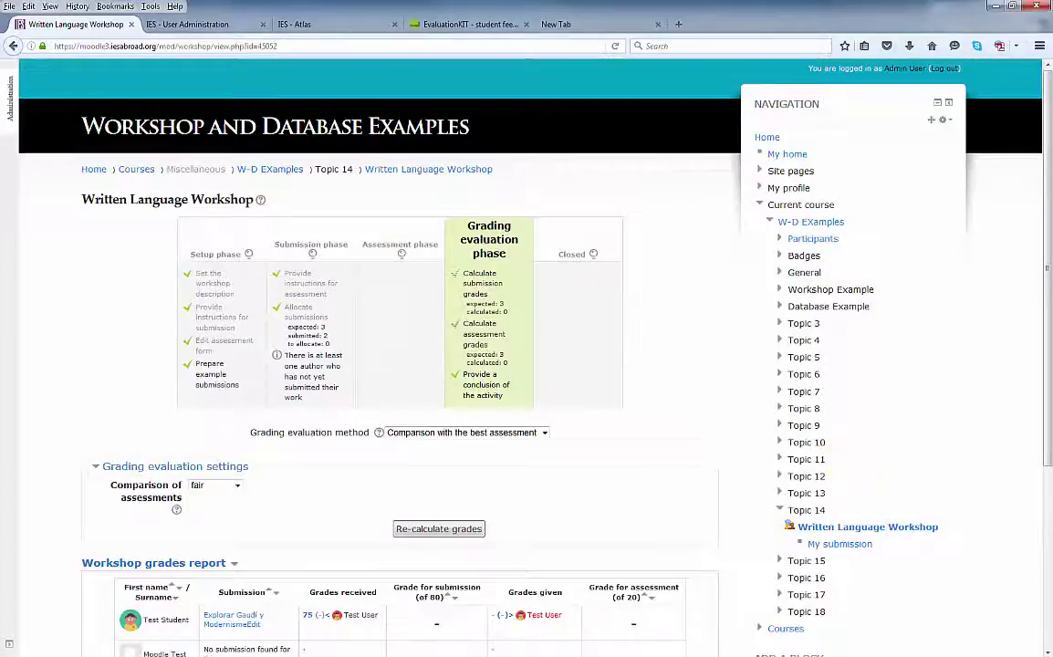
scroll(527, 365, "down", 4)
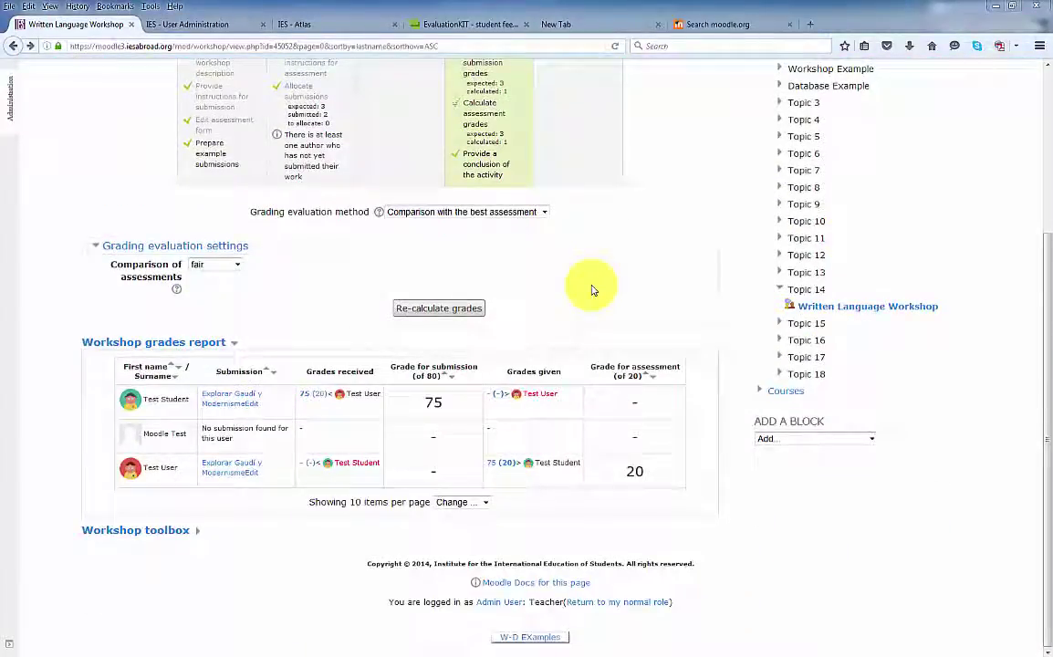
left_click(463, 314)
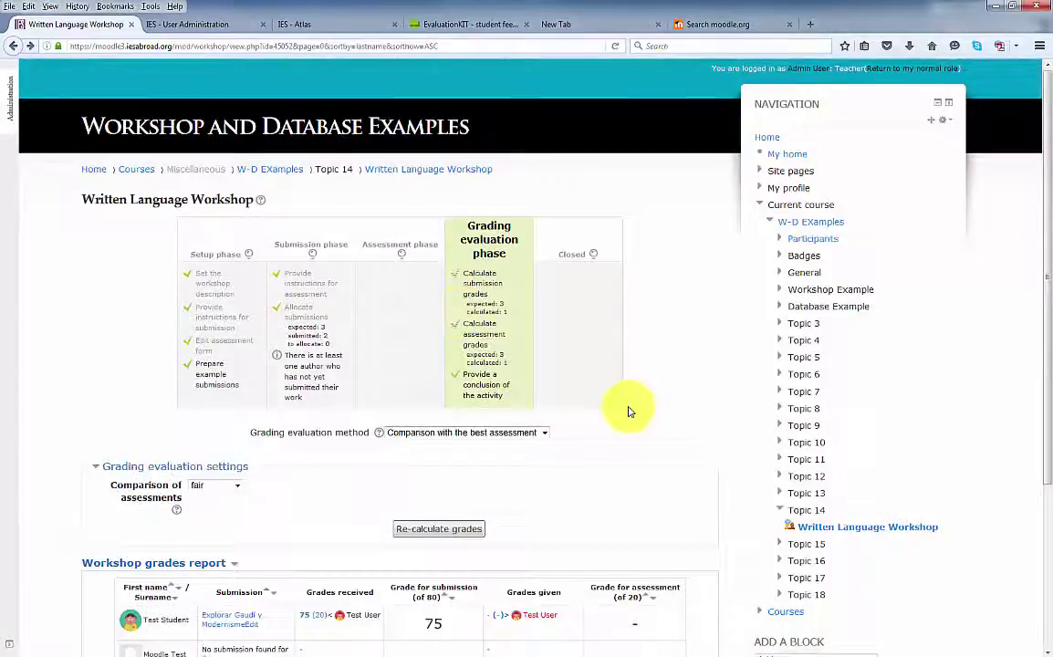
scroll(627, 412, "down", 3)
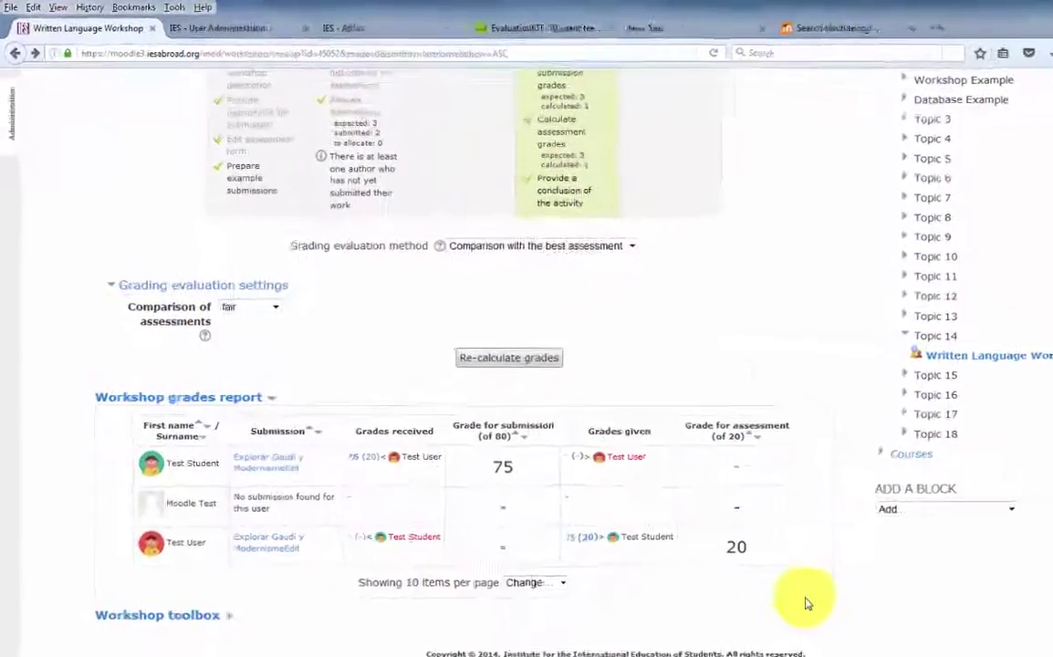
Read the help on Comparison of assessments and set the comparison to very lax
left_click(204, 335)
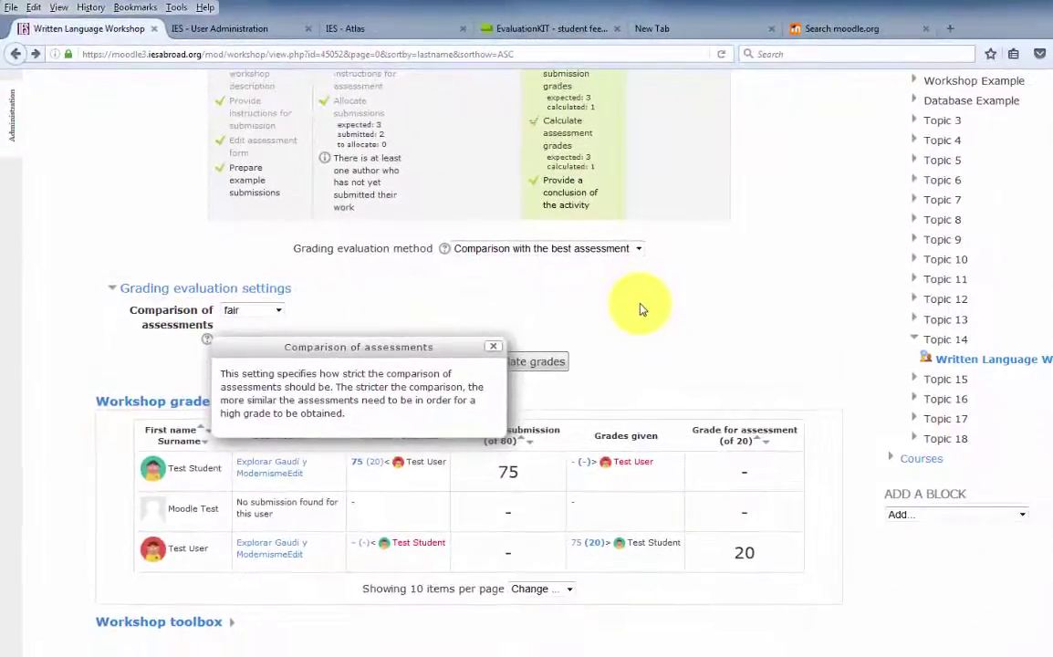
left_click(493, 347)
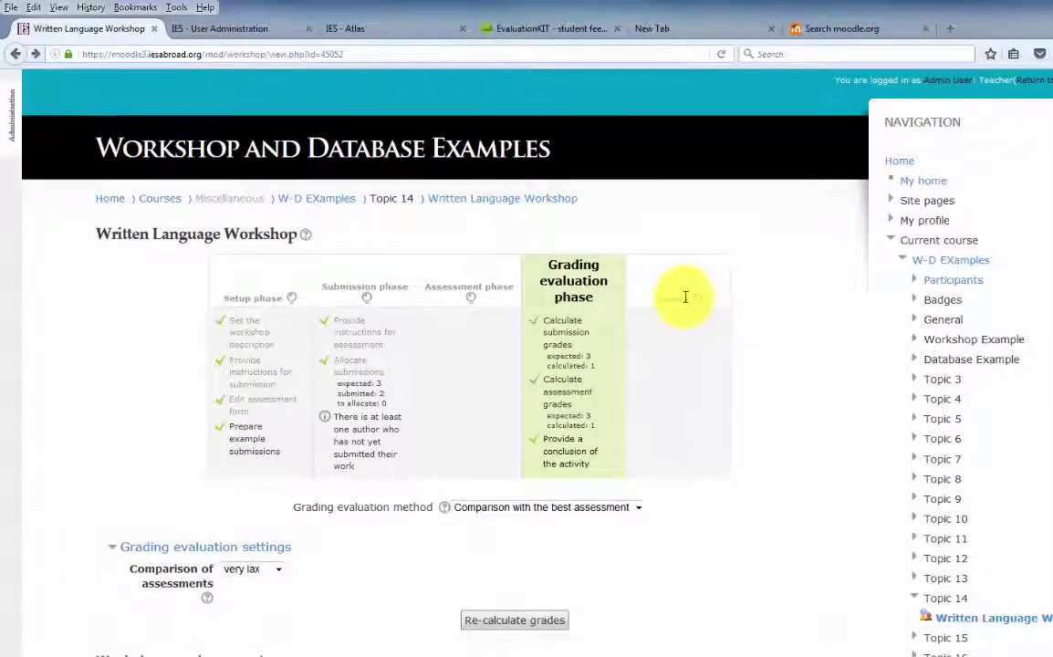
Switch the workshop from the Grading evaluation phase to the Closed phase and confirm the switch
left_click(697, 302)
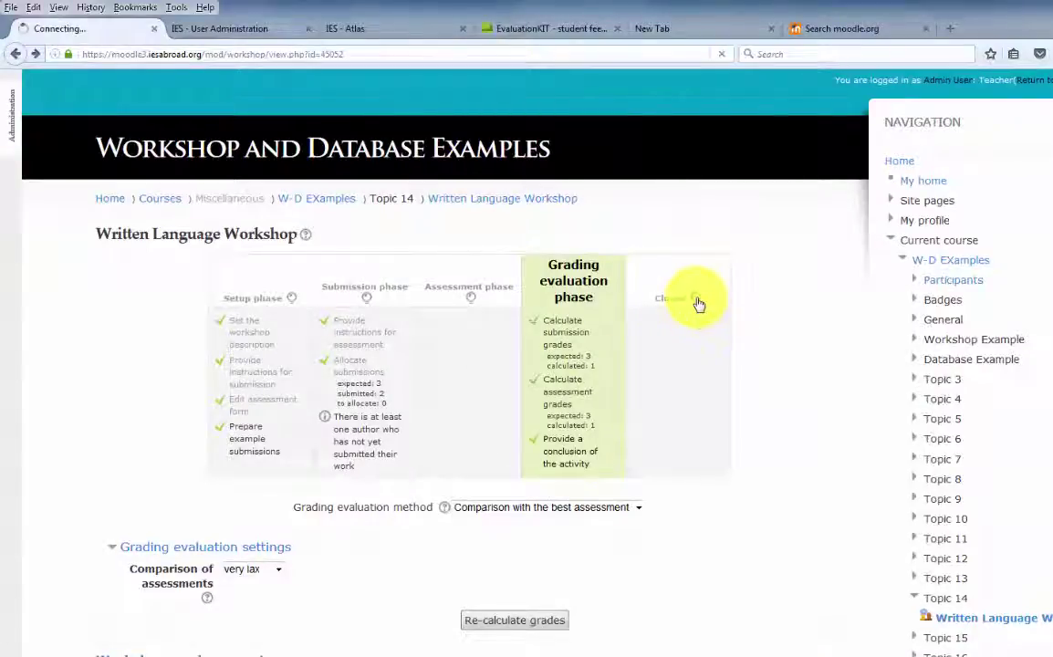
left_click(438, 302)
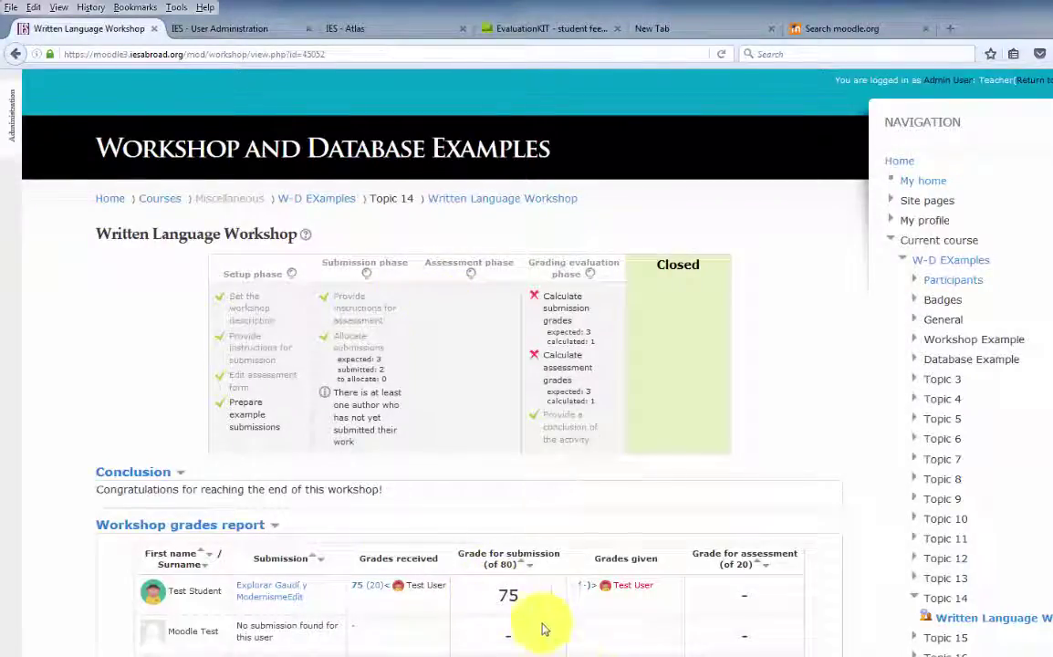
Open the W-D EXamples course's grader report, check the workshop grades under Compositions, and turn editing on
left_click(324, 208)
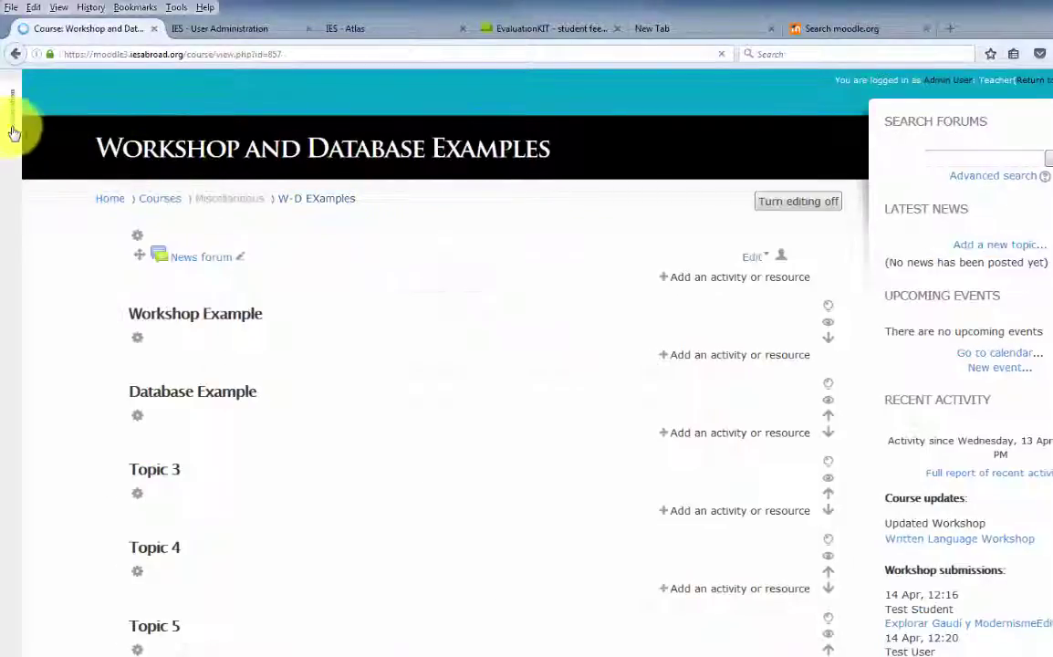
mouse_move(10, 131)
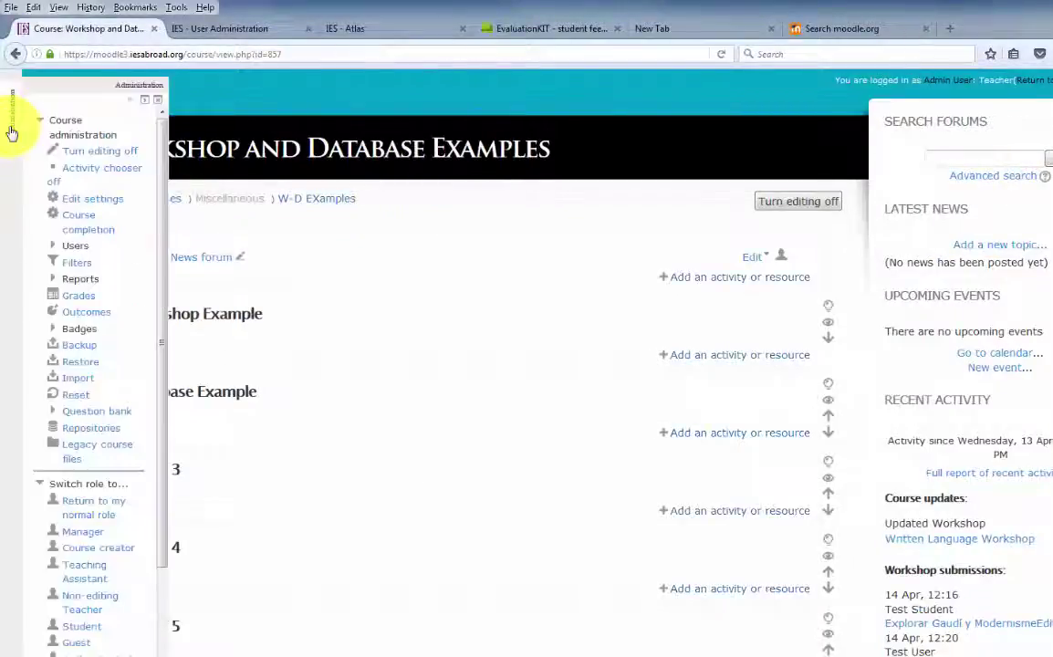
left_click(78, 297)
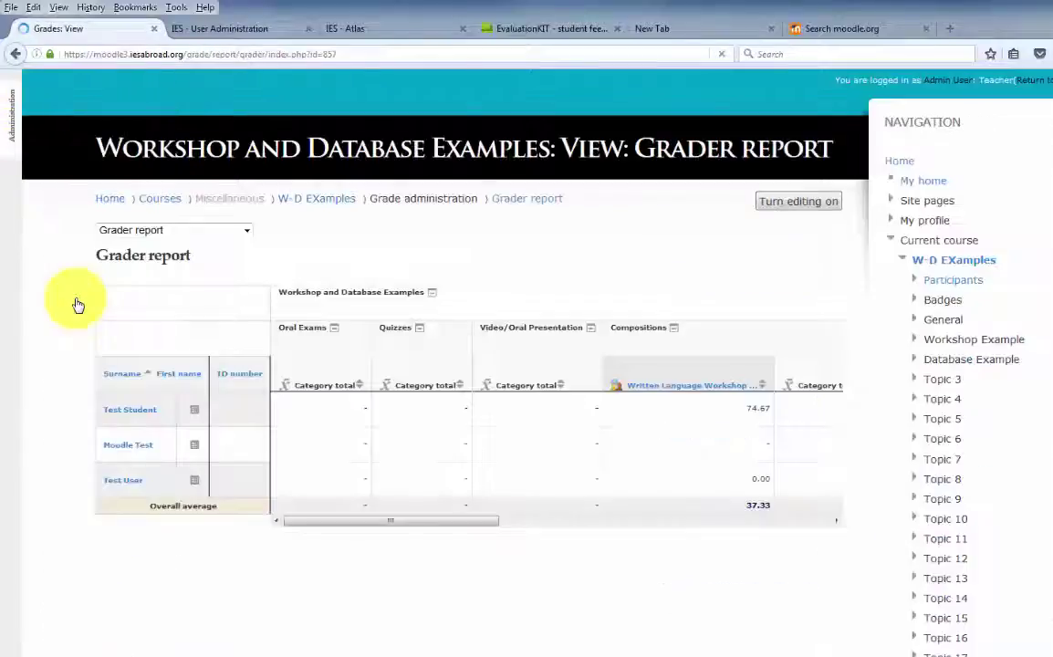
left_click_drag(477, 524, 802, 550)
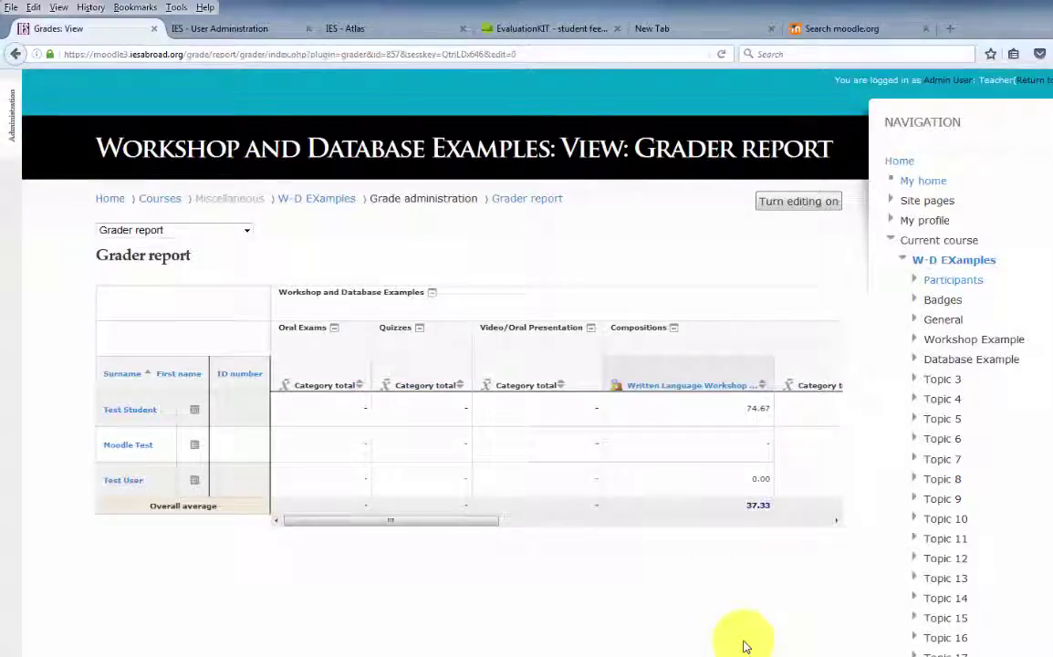
left_click(799, 202)
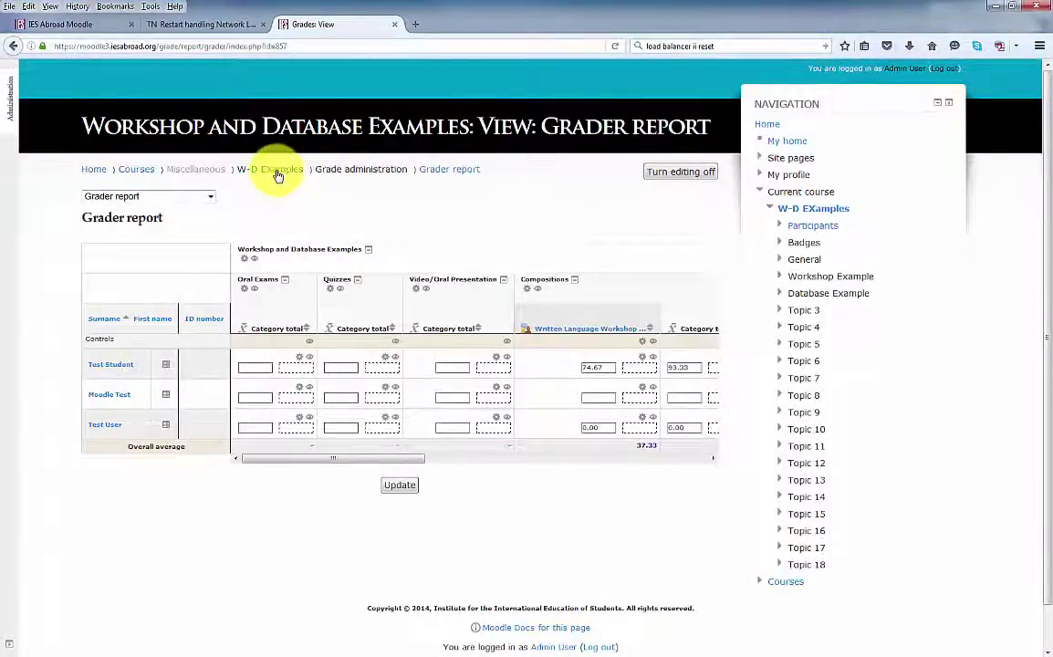
Return to the W-D EXamples course, reopen the Written Language Workshop and open its Permissions page
left_click(278, 175)
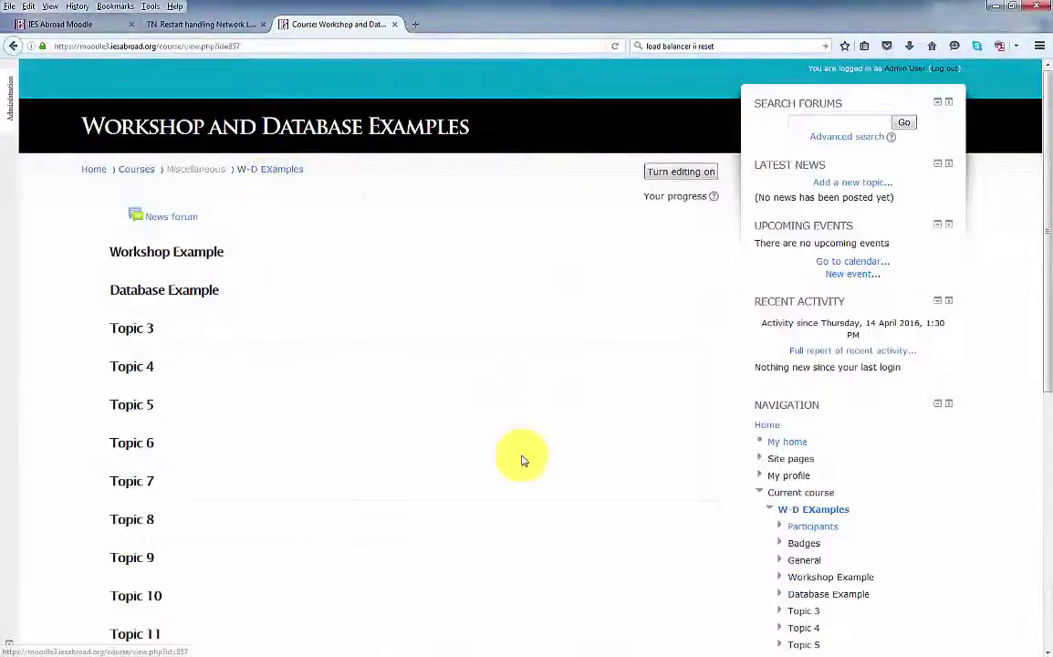
scroll(522, 460, "down", 5)
left_click(266, 377)
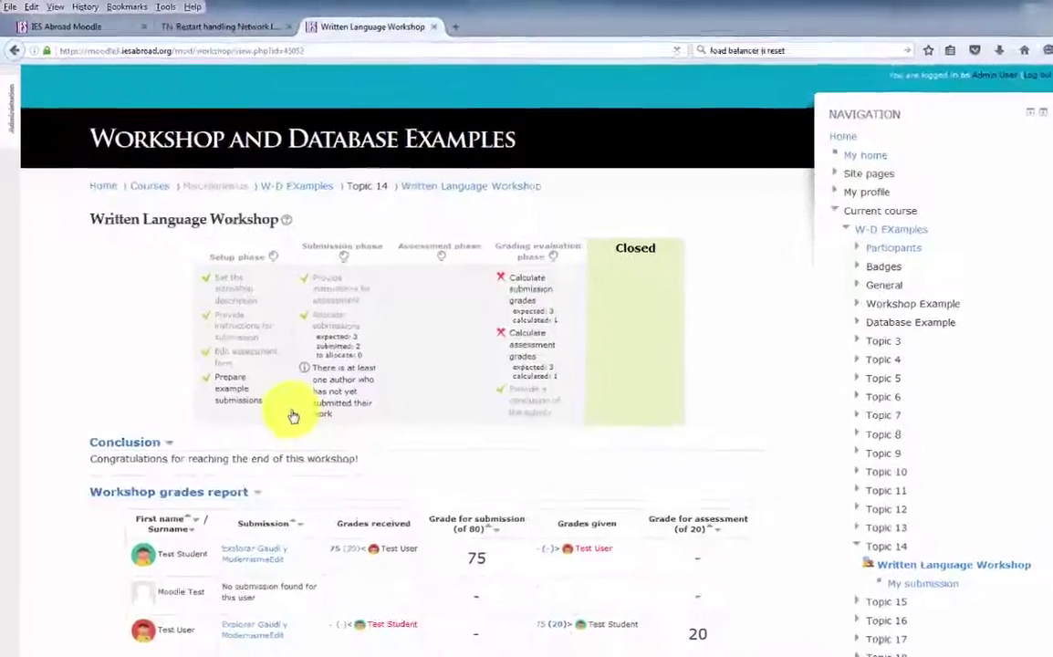
mouse_move(10, 99)
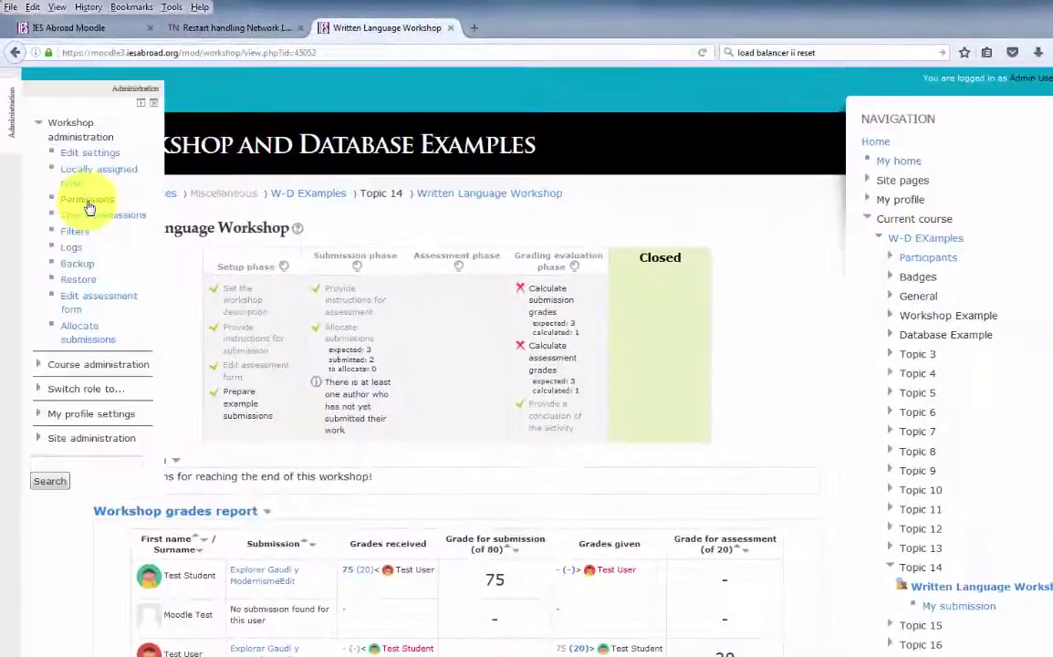
mouse_move(22, 121)
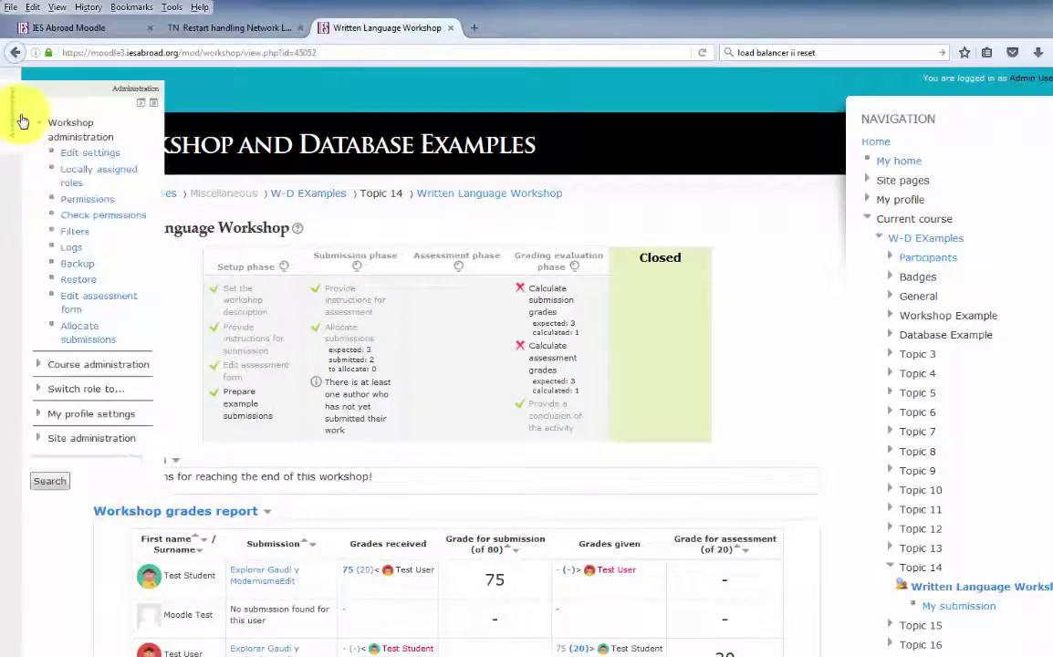
left_click(91, 205)
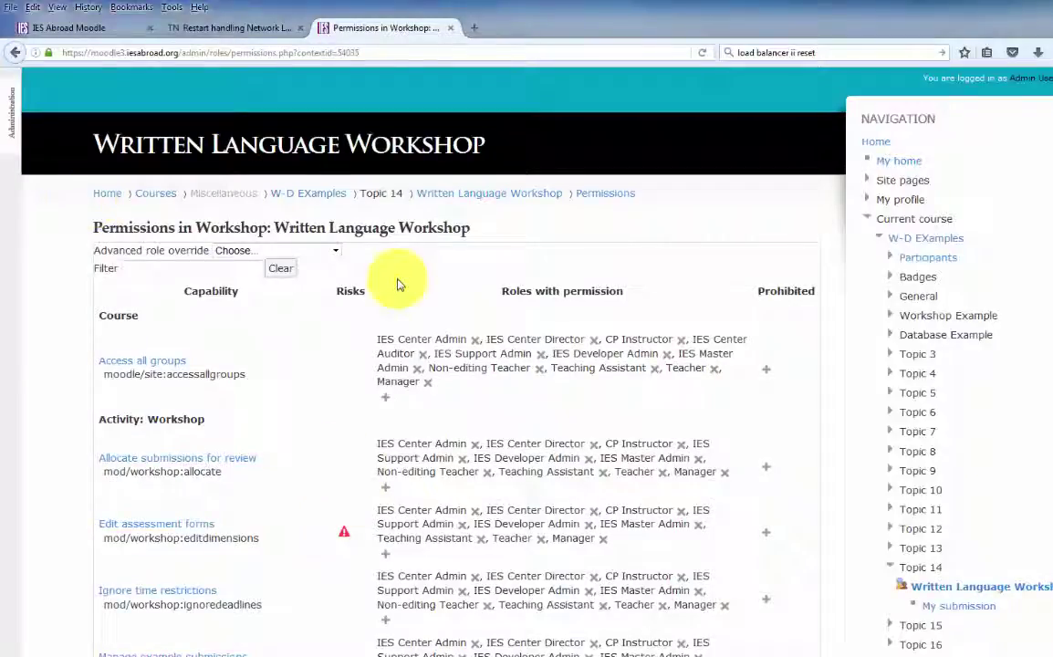
Open the advanced role override for Student in the workshop and choose Prevent for View all submissions
left_click(332, 249)
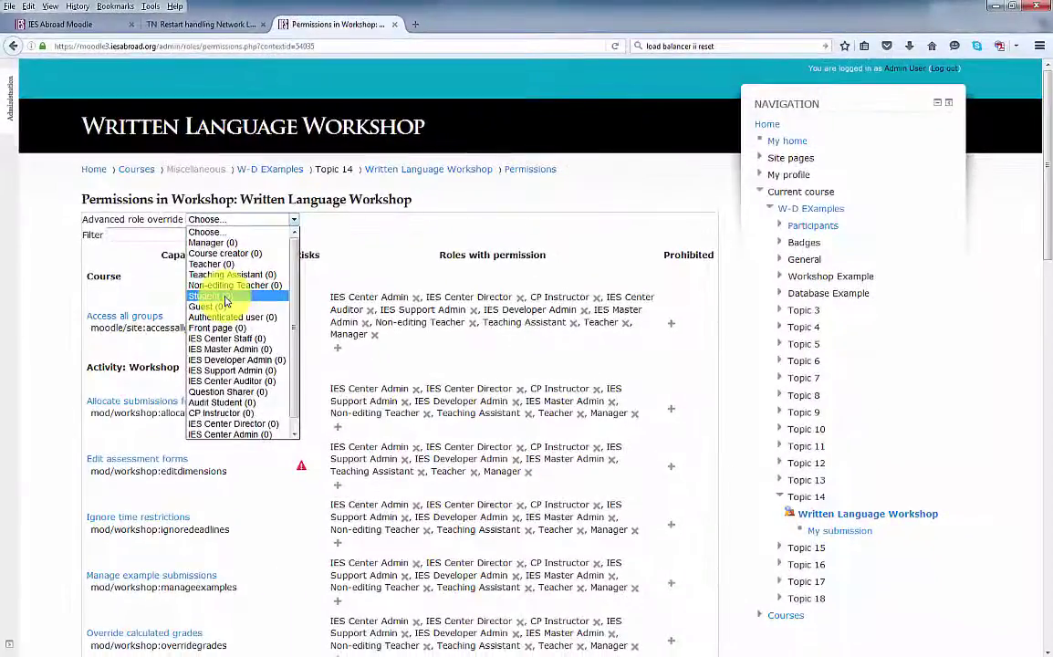
left_click(225, 298)
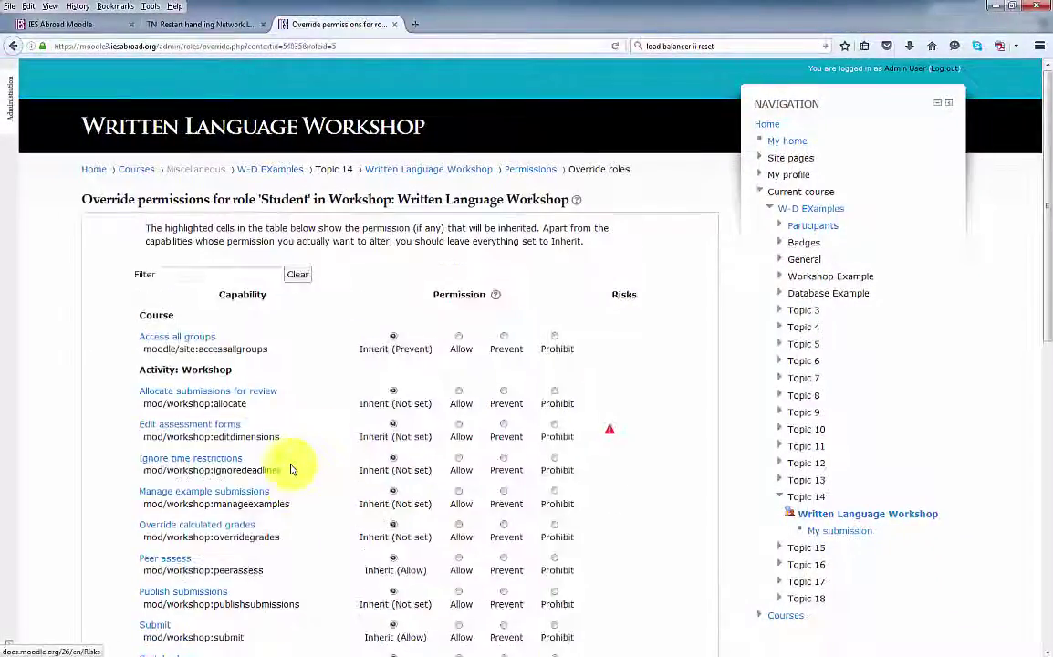
scroll(513, 494, "down", 6)
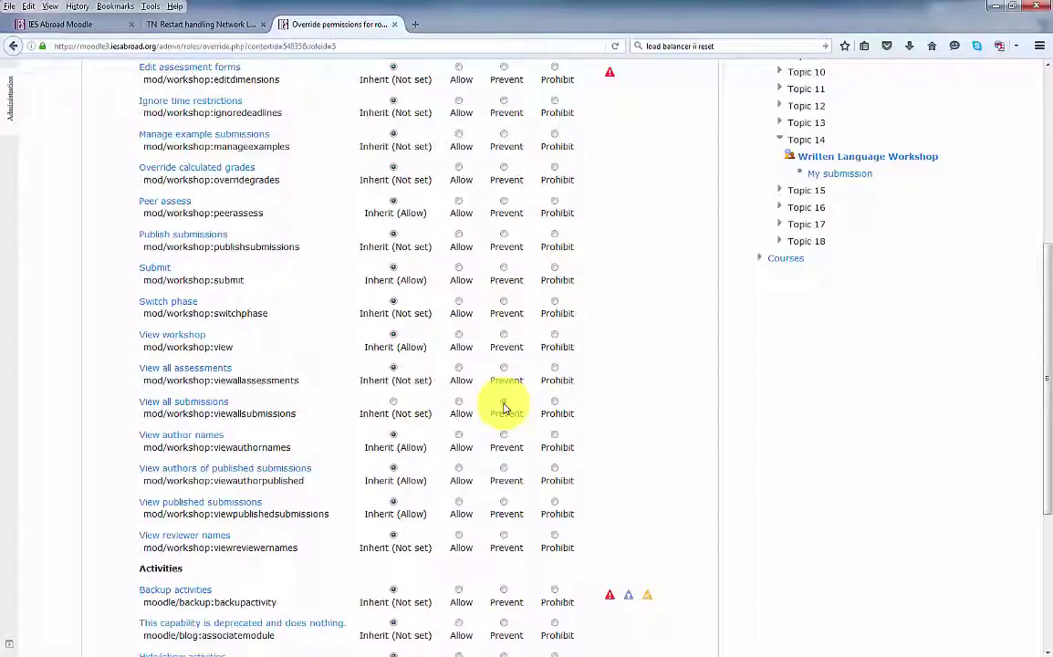
scroll(503, 408, "up", 4)
Open Check permissions for the workshop and show the permissions of the enrolled test student account
left_click(13, 107)
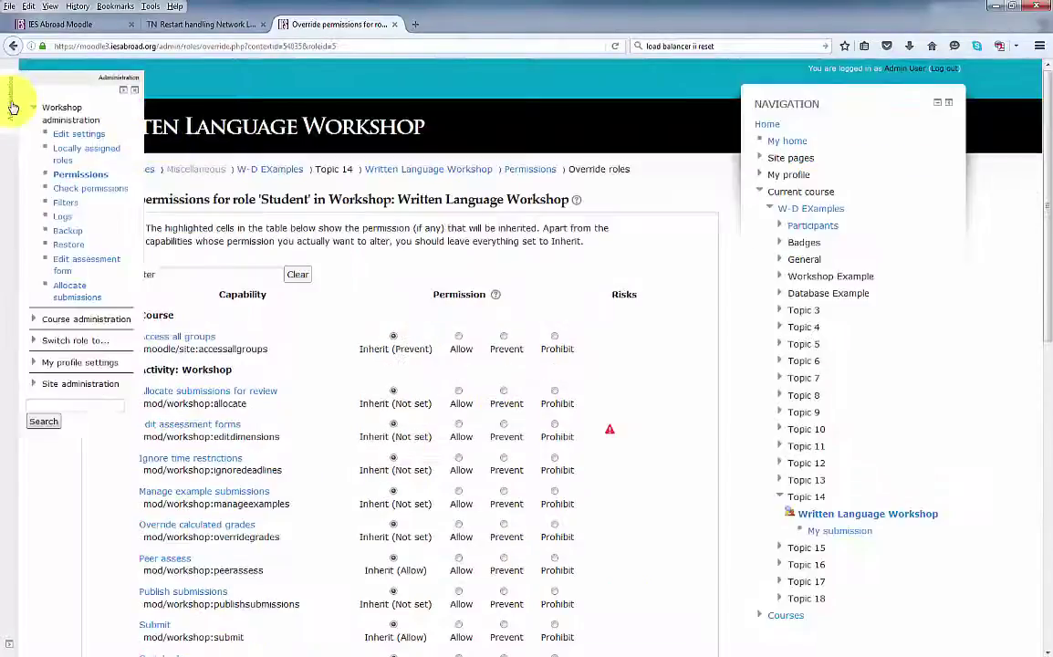
left_click(112, 190)
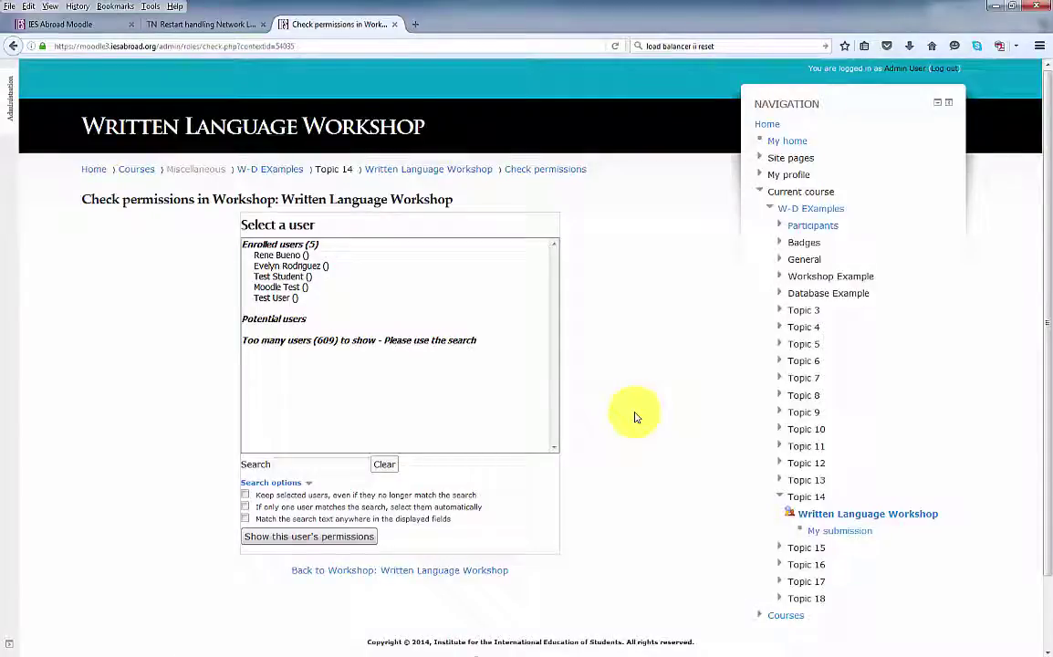
left_click(269, 277)
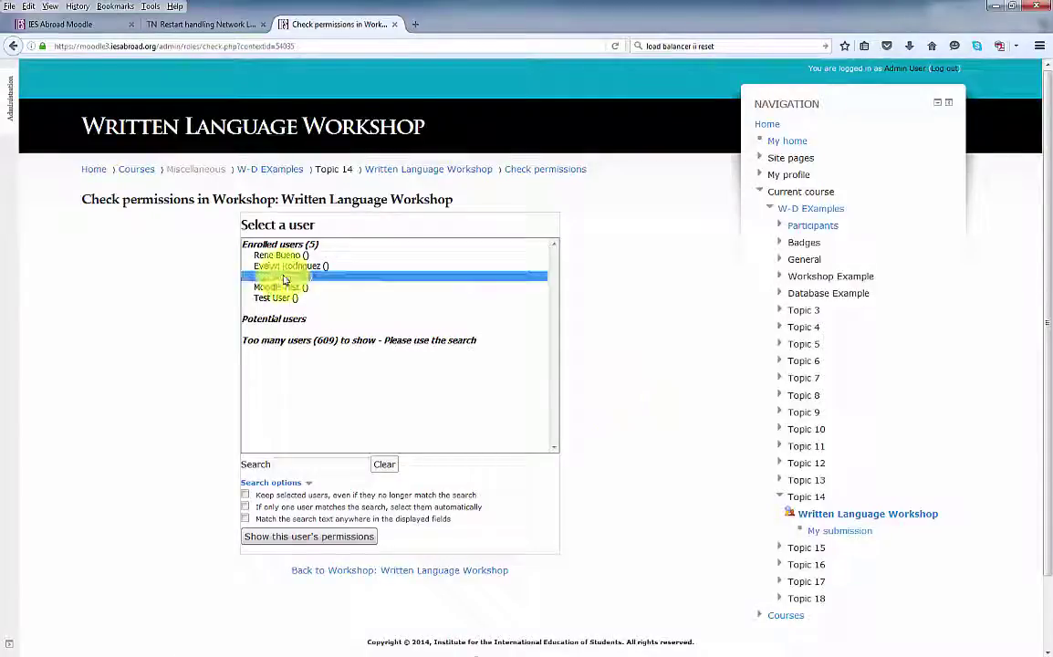
scroll(703, 519, "down", 2)
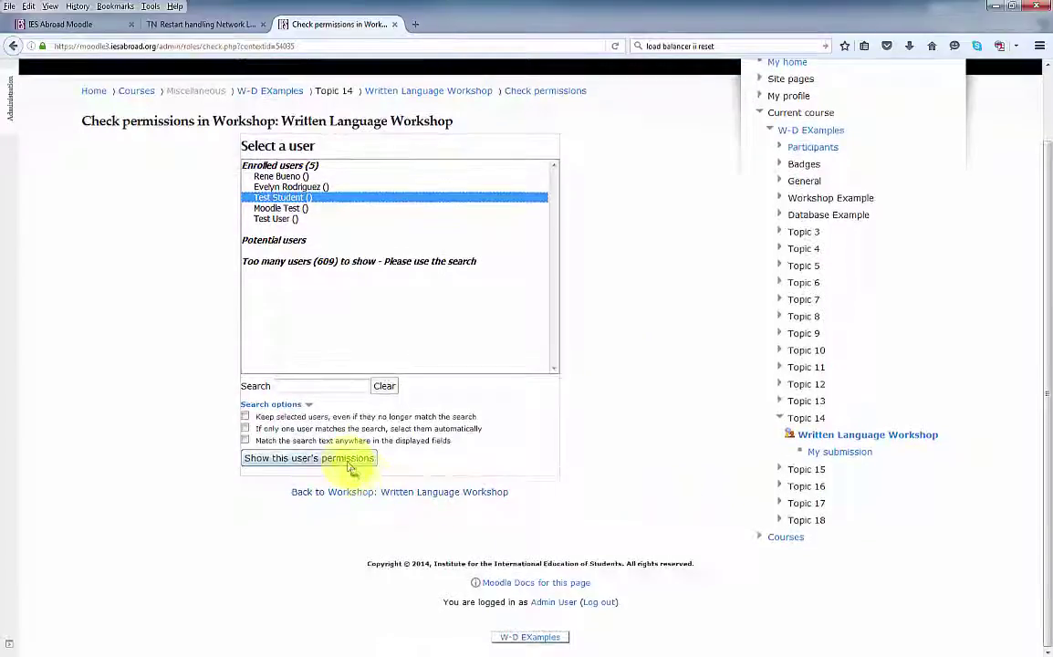
left_click(347, 462)
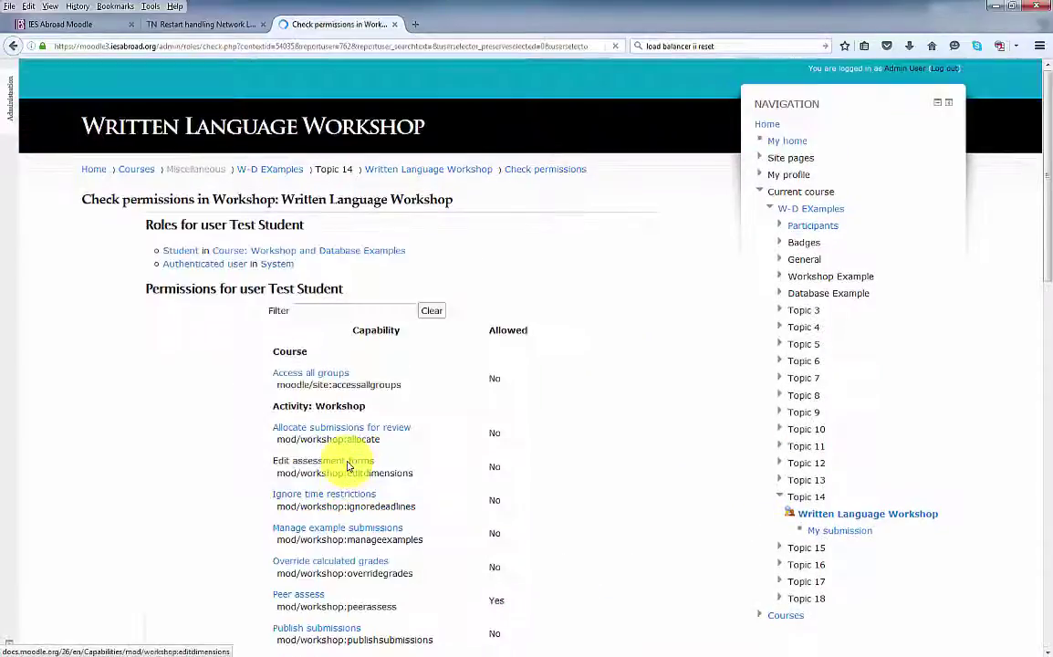
Examine which workshop and activity capabilities are allowed for the test student and return to the course page
scroll(614, 499, "down", 4)
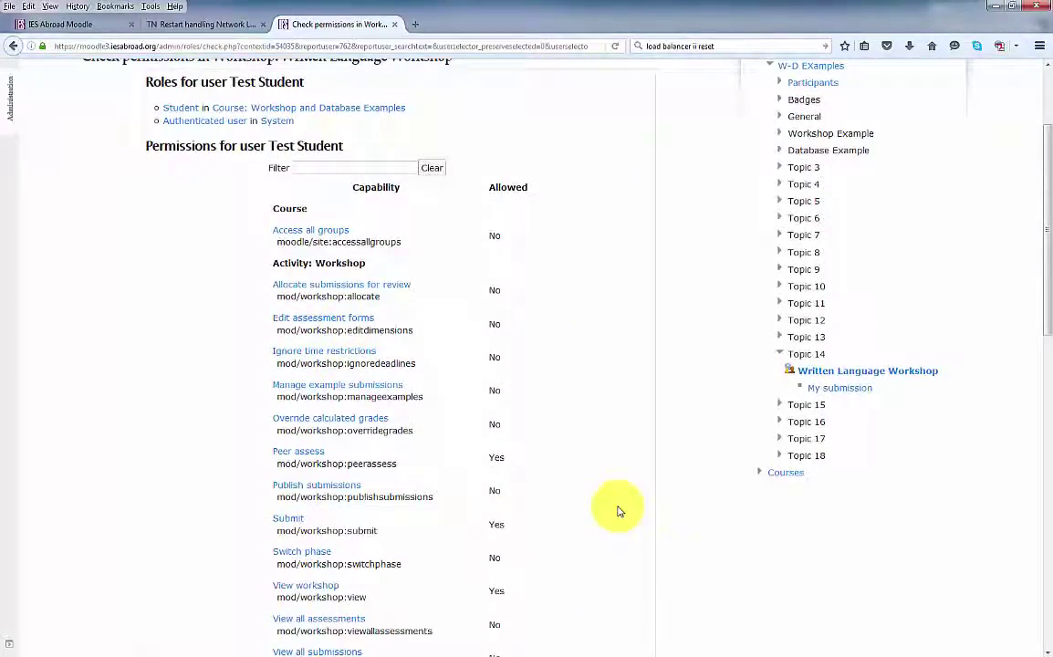
scroll(617, 511, "down", 3)
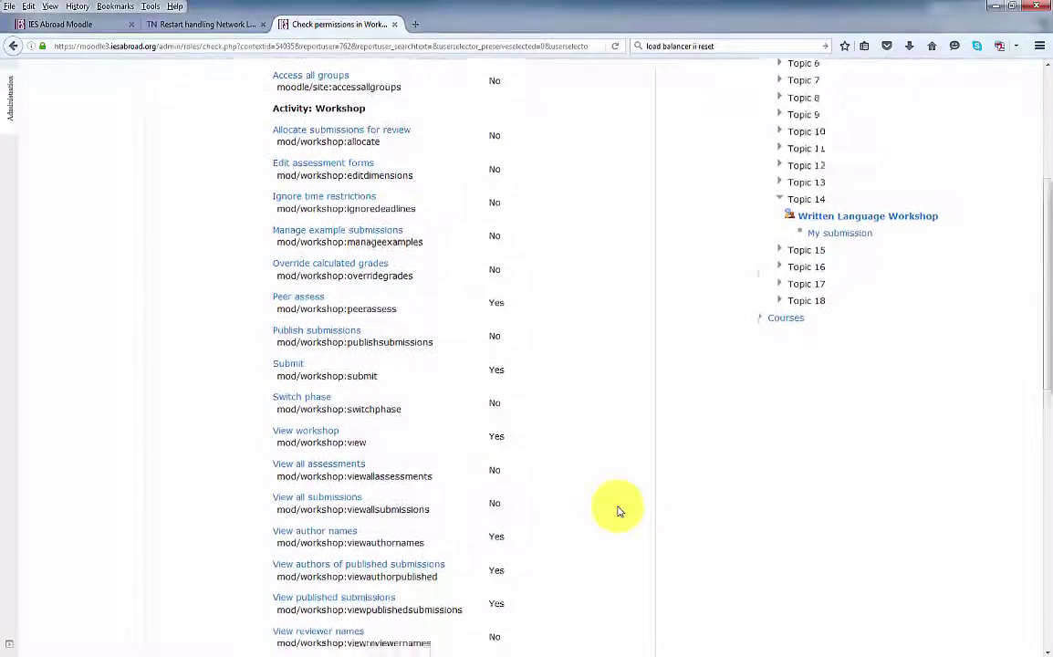
scroll(617, 512, "down", 4)
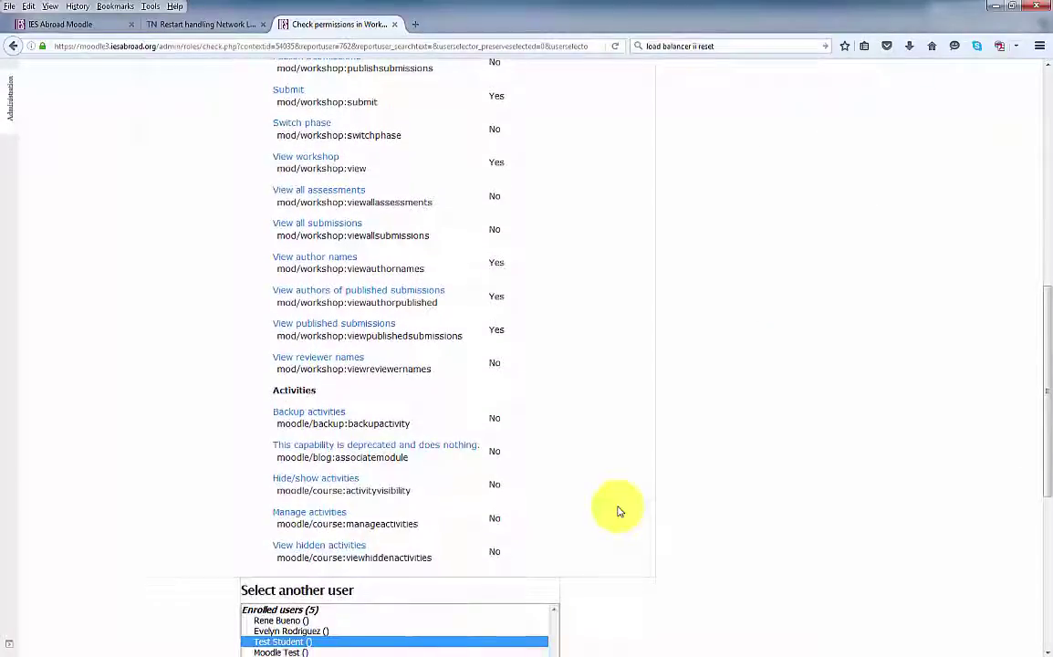
scroll(618, 511, "up", 4)
key("alt+Left")
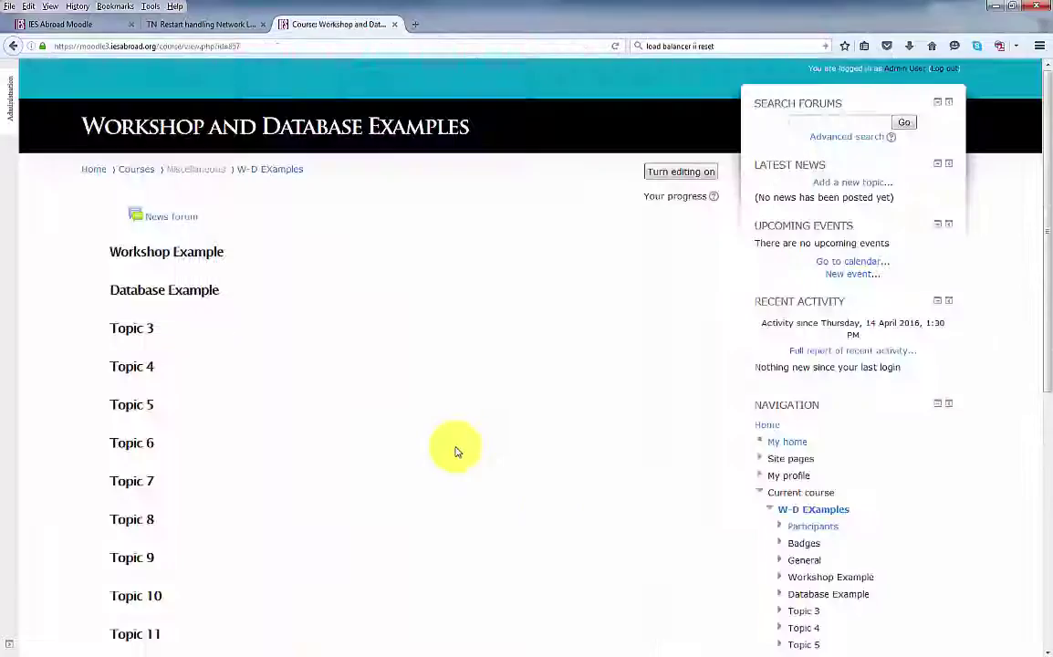